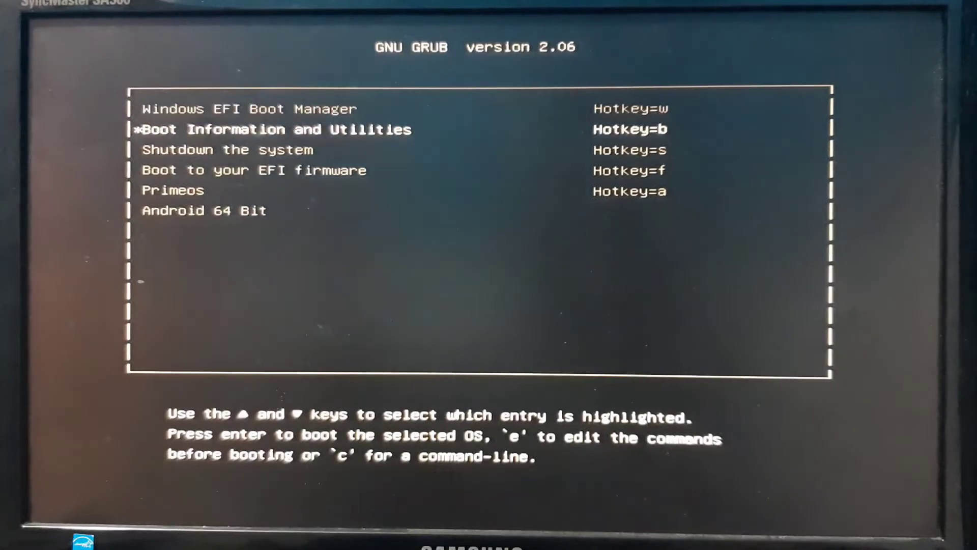
Stop the GRUB countdown and boot the Windows EFI Boot Manager entry into Windows 11.
key("Up")
key("Down")
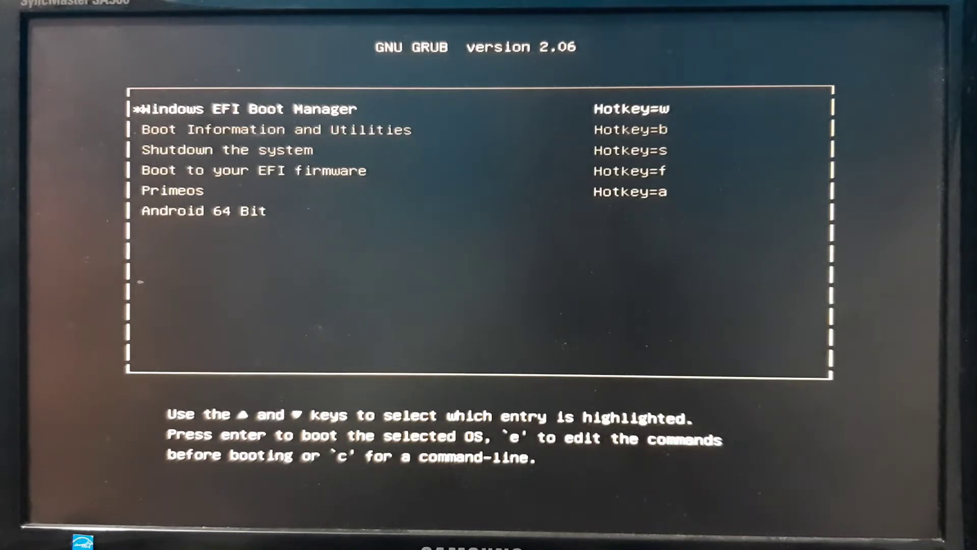
key("Up")
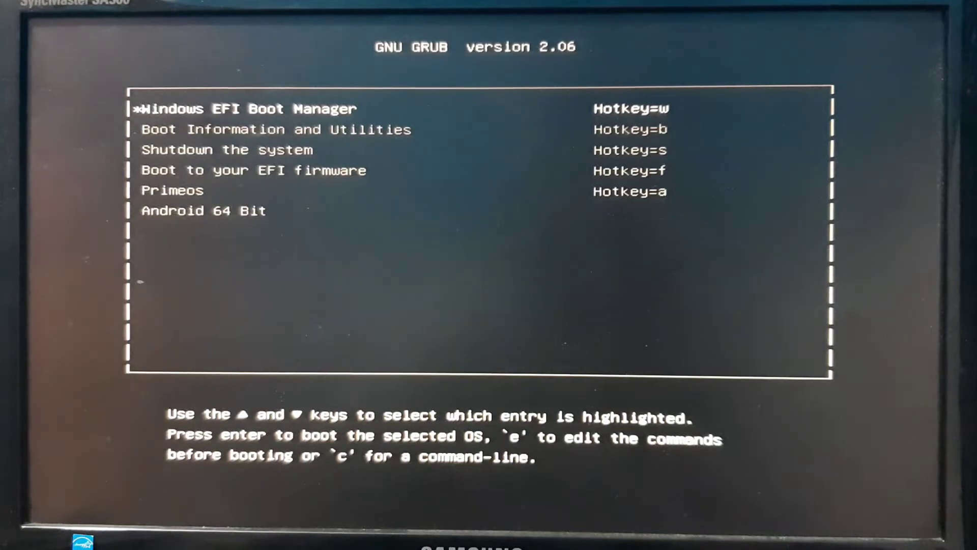
key("Return")
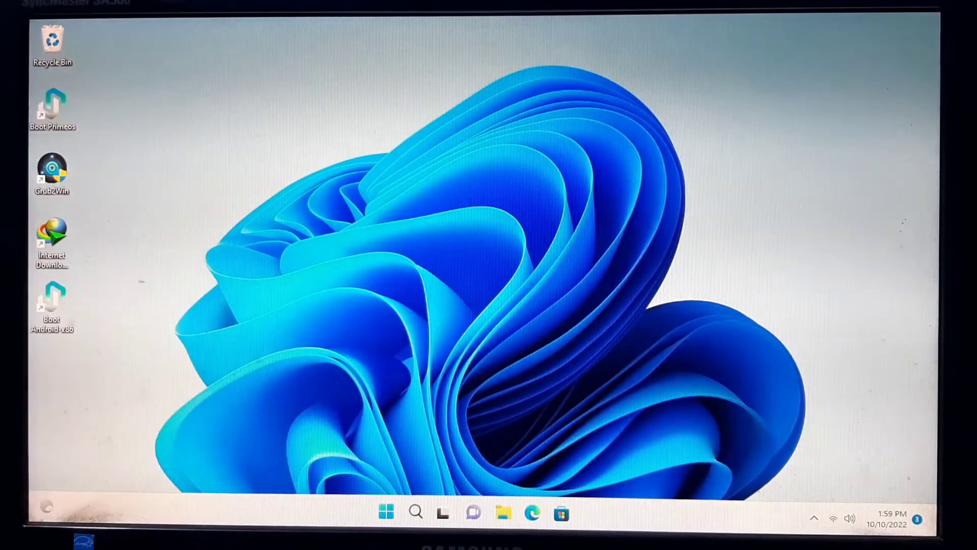
Restart Windows 11 from the Start menu's power options.
left_click(387, 512)
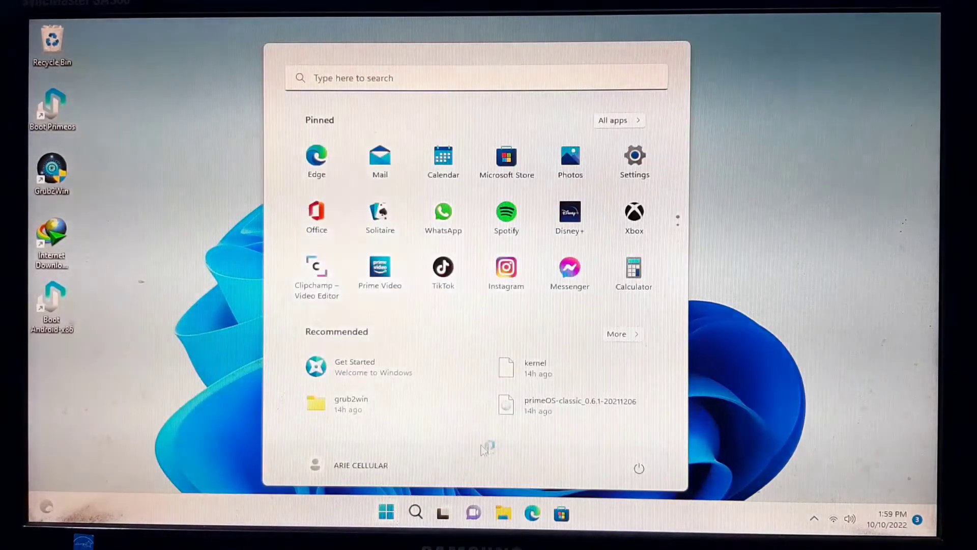
left_click(637, 468)
left_click(640, 444)
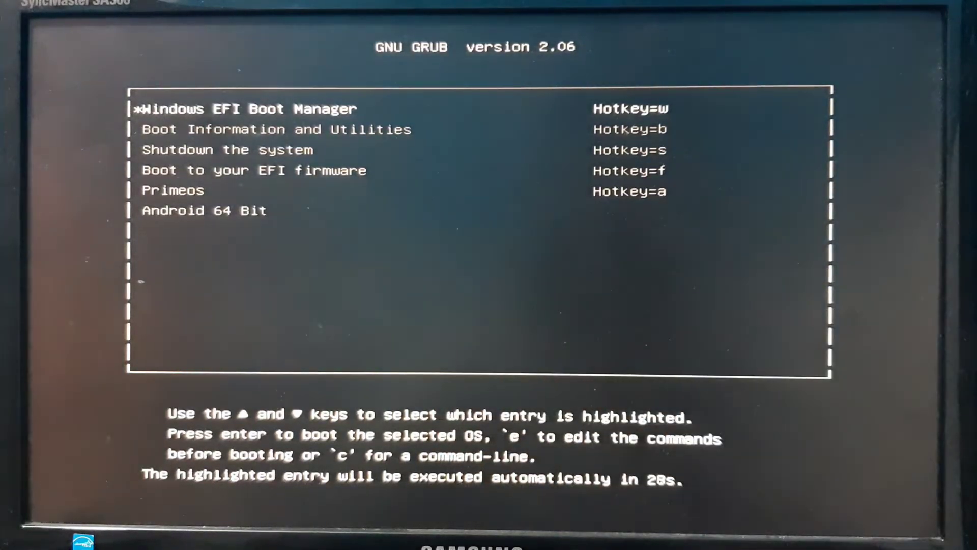
Boot the Android 64 Bit GRUB entry to reach the PrimeOS lock screen.
key("Down")
key("Down")
key("Down")
key("Down")
key("Down")
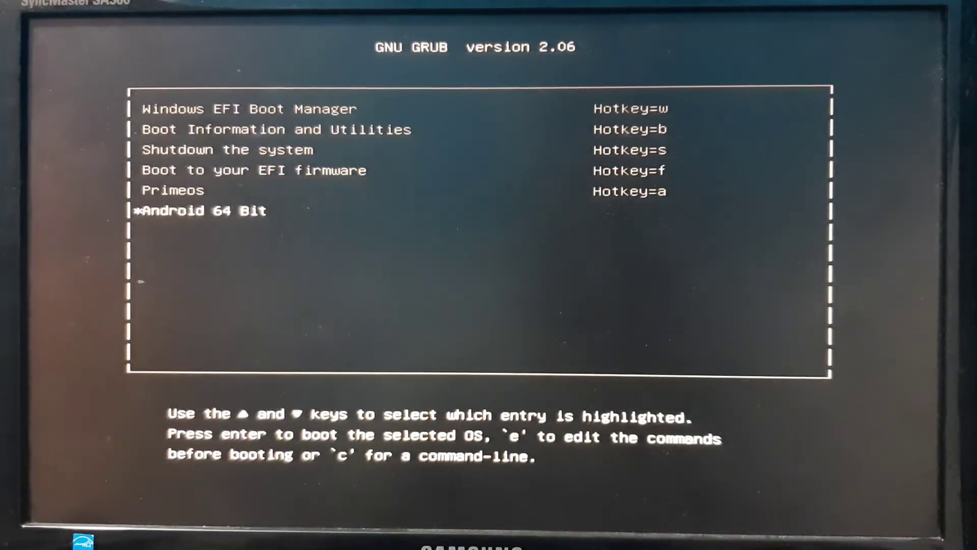
key("Return")
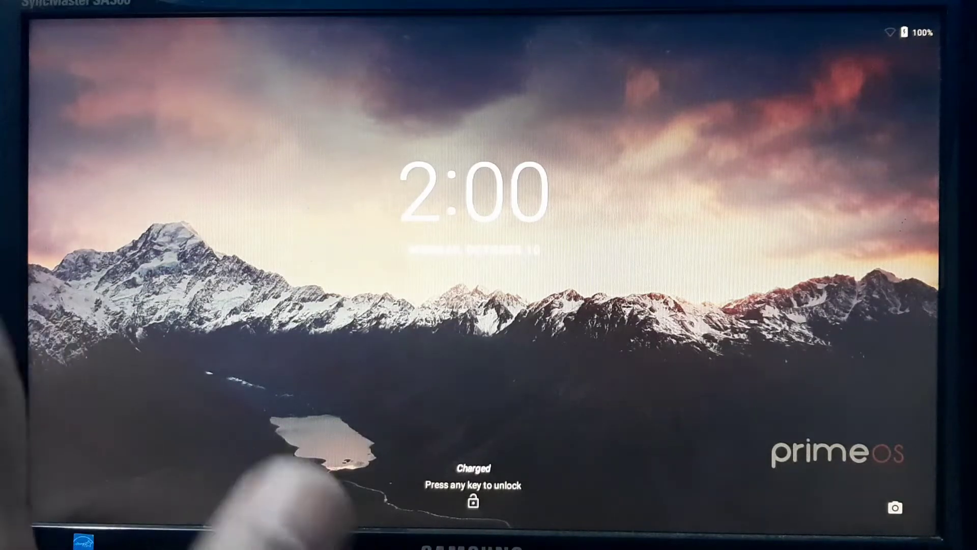
Unlock the PrimeOS lock screen by swiping up to the desktop.
left_click(637, 351)
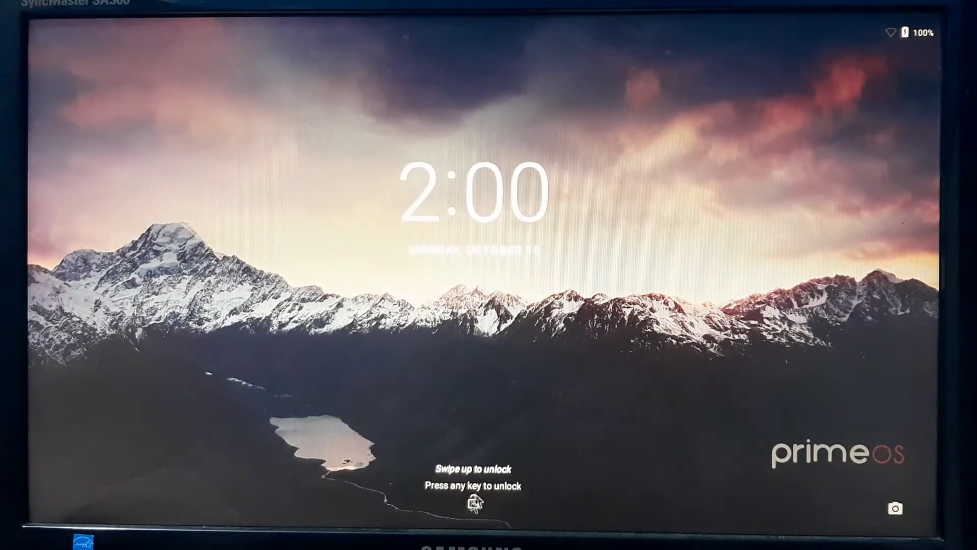
left_click_drag(637, 351, 508, 22)
left_click_drag(475, 429, 475, 99)
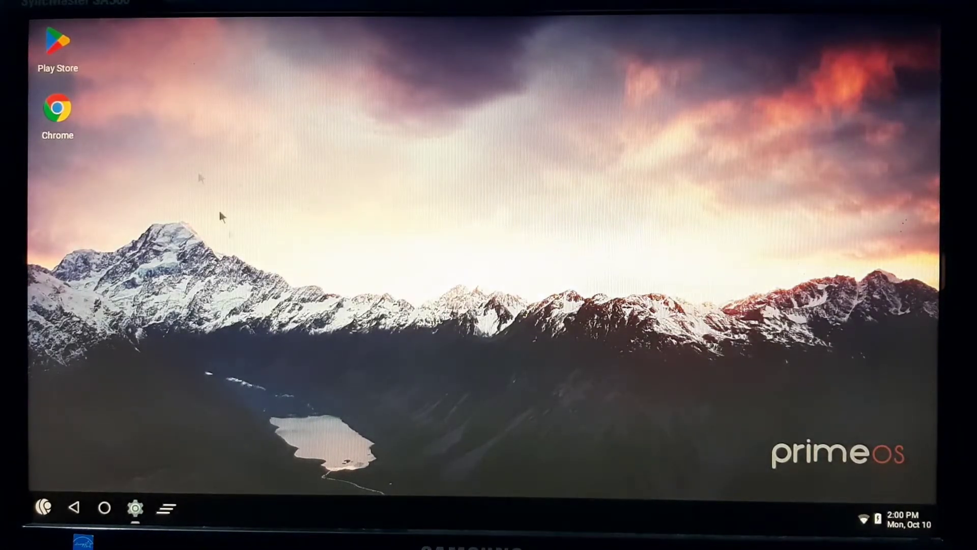
Launch Gallery and then YouTube from the app drawer, closing each one.
left_click(43, 508)
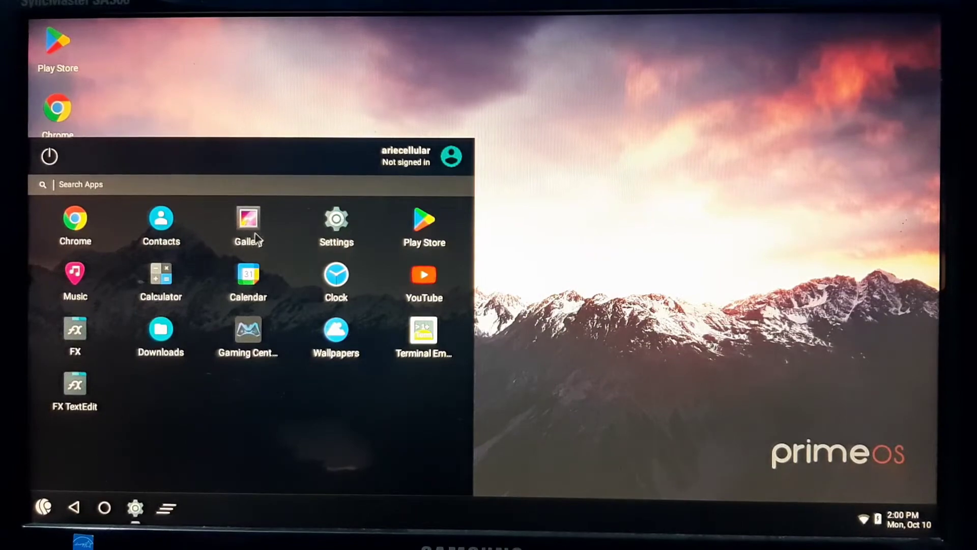
left_click(249, 223)
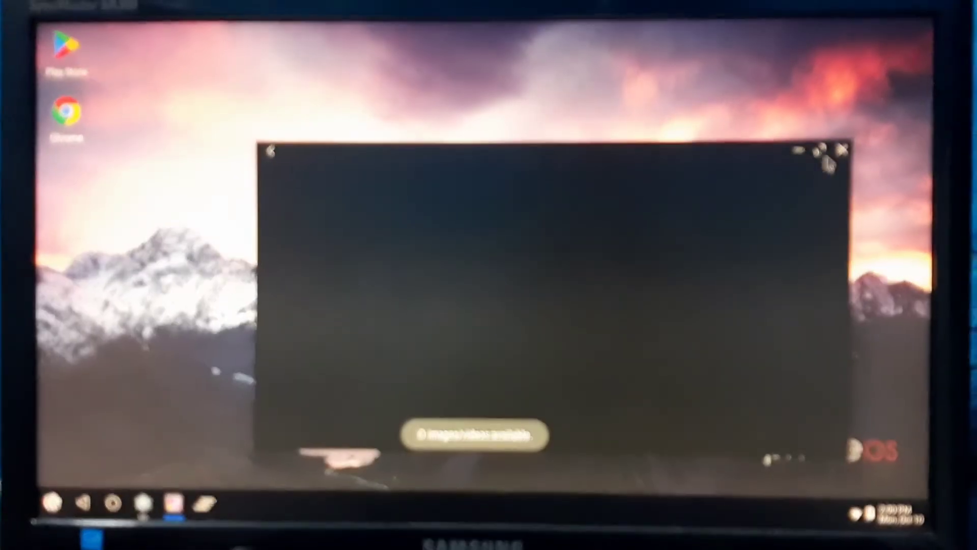
left_click(841, 150)
left_click(46, 505)
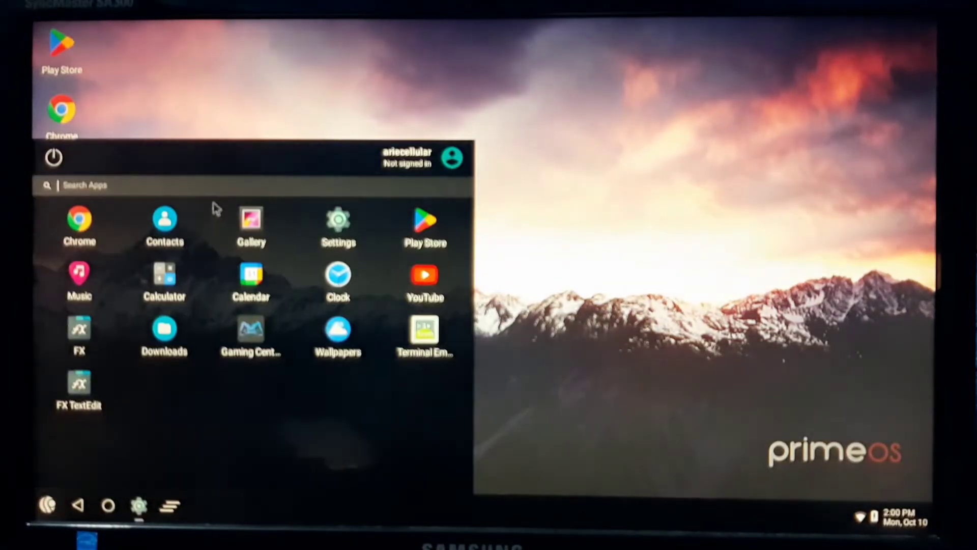
left_click(423, 279)
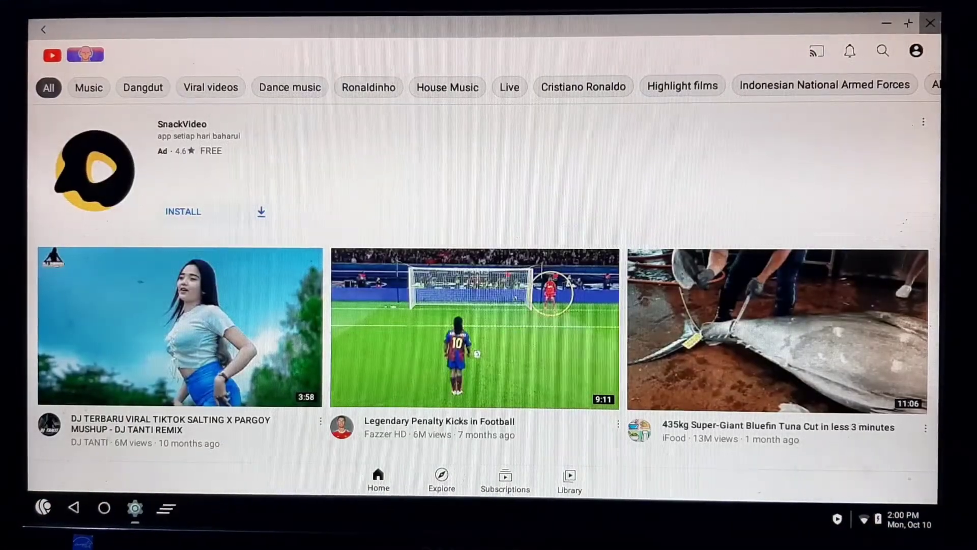
left_click(930, 23)
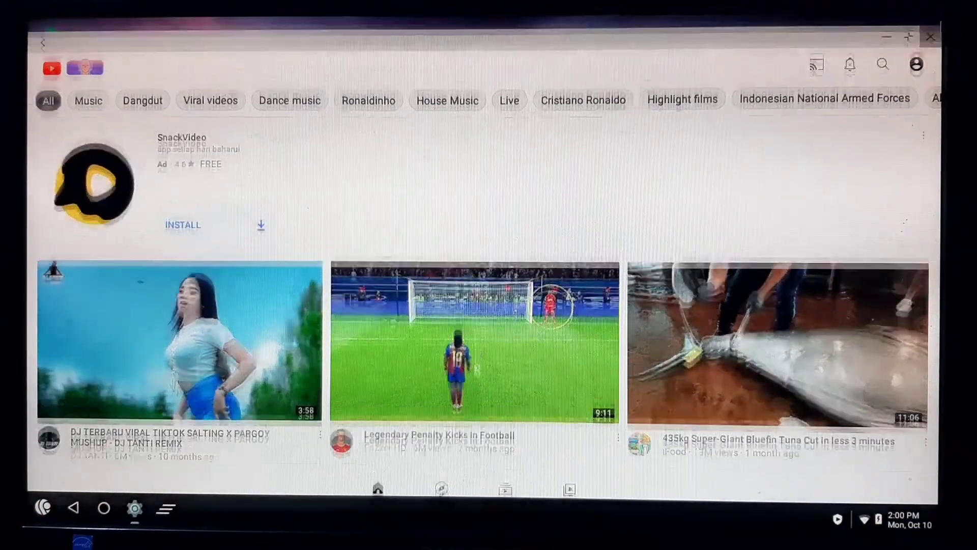
Open Play Store, start the Google sign-in, then close it.
left_click(59, 44)
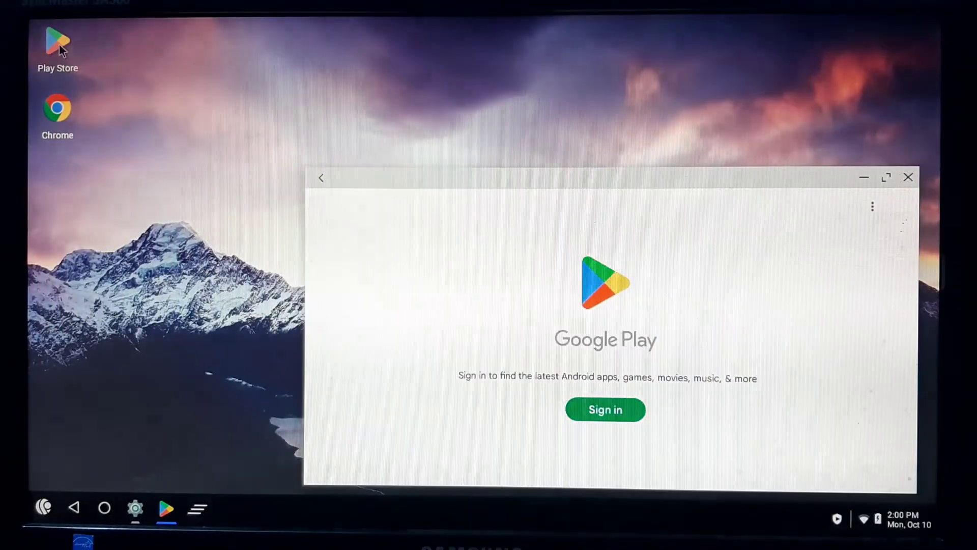
left_click(629, 413)
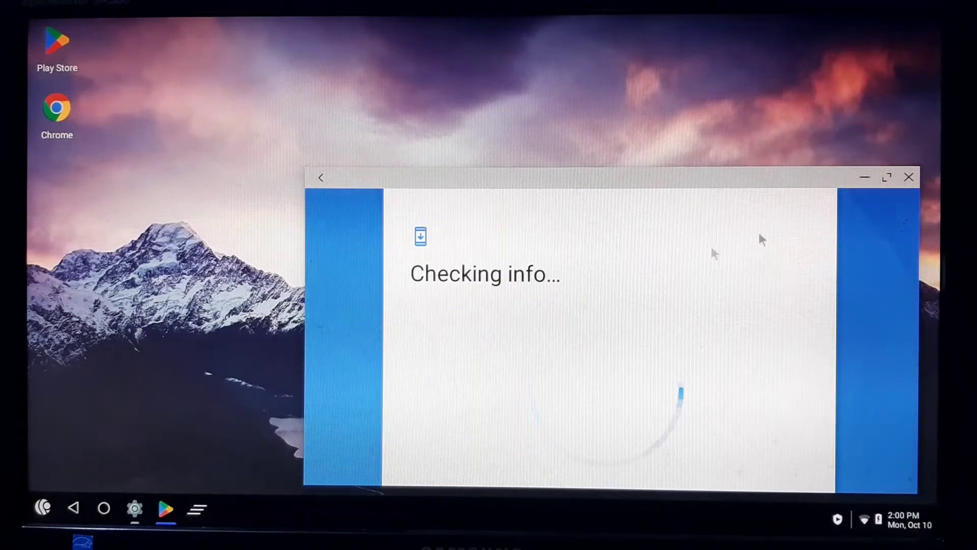
left_click(910, 182)
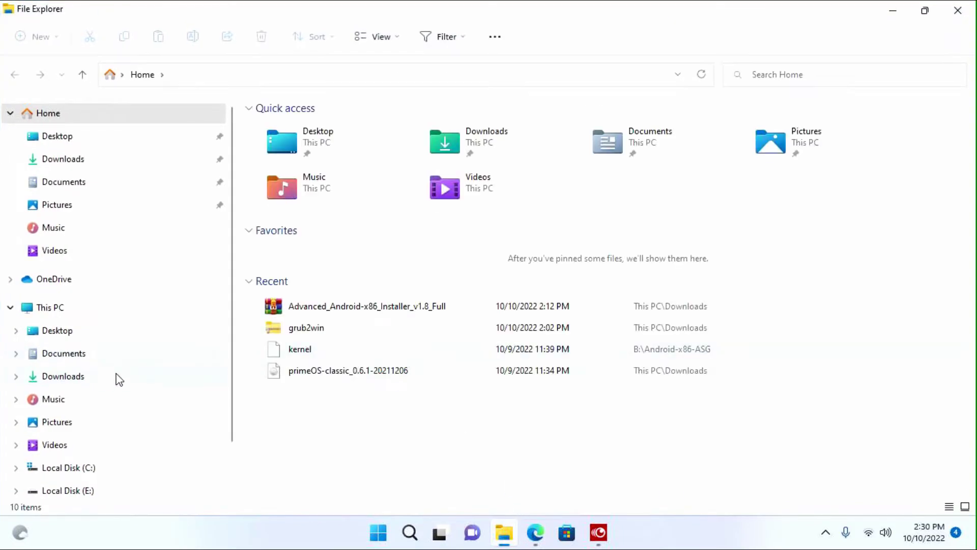
Open Downloads and select the grub2win, primeOS-classic and Advanced_Android-x86_Installer_v1.8_Full files.
left_click(119, 379)
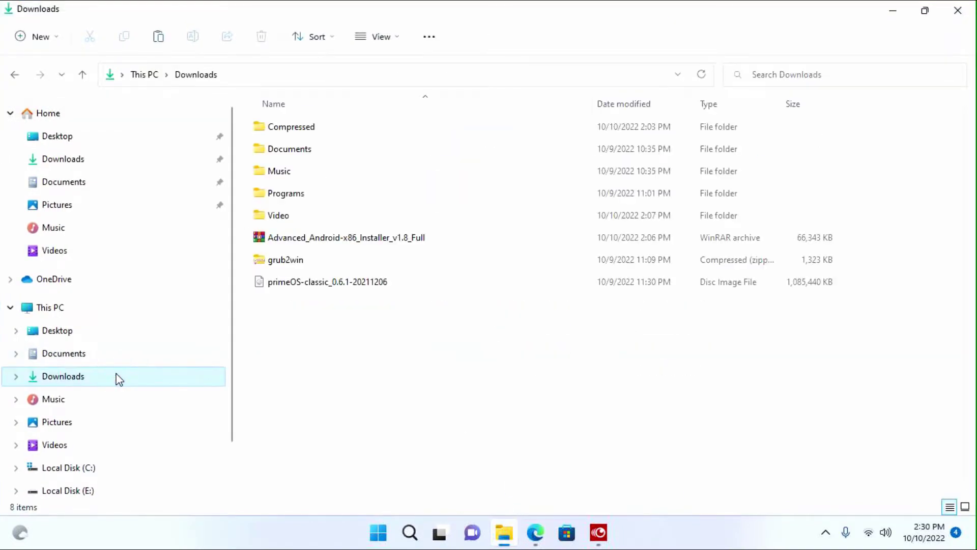
left_click(288, 263)
left_click(293, 288)
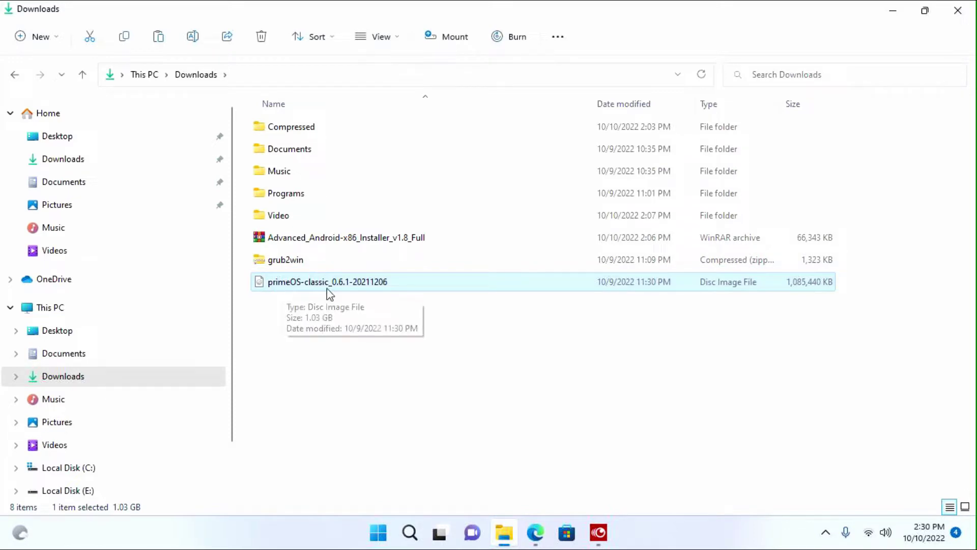
left_click(293, 260)
left_click(296, 238)
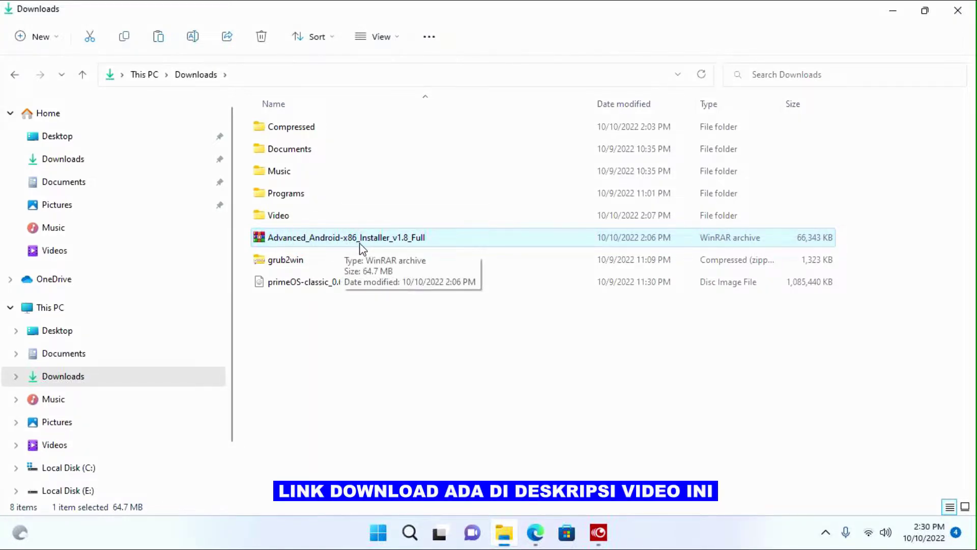
Search the ARIE CELLULAR site in Edge for 'android bootable'.
left_click(537, 534)
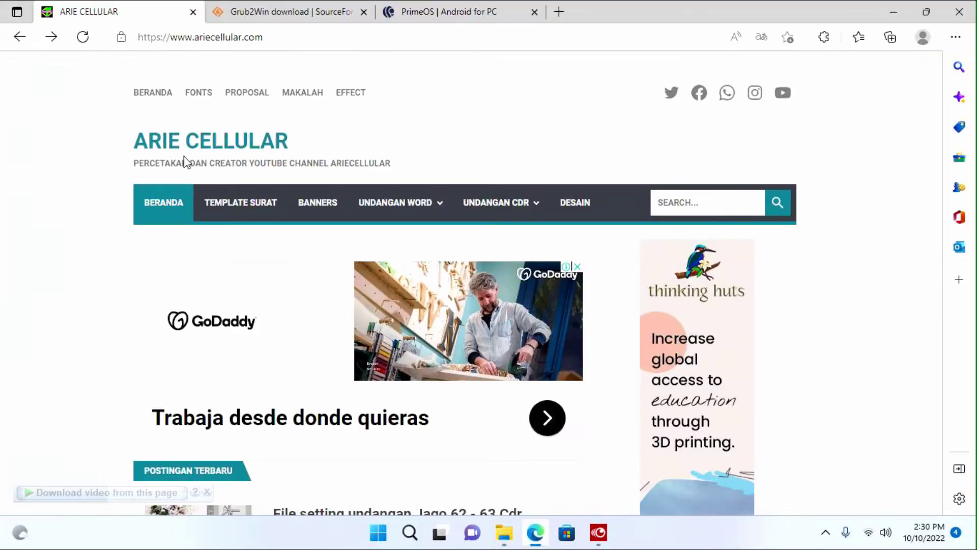
left_click(705, 198)
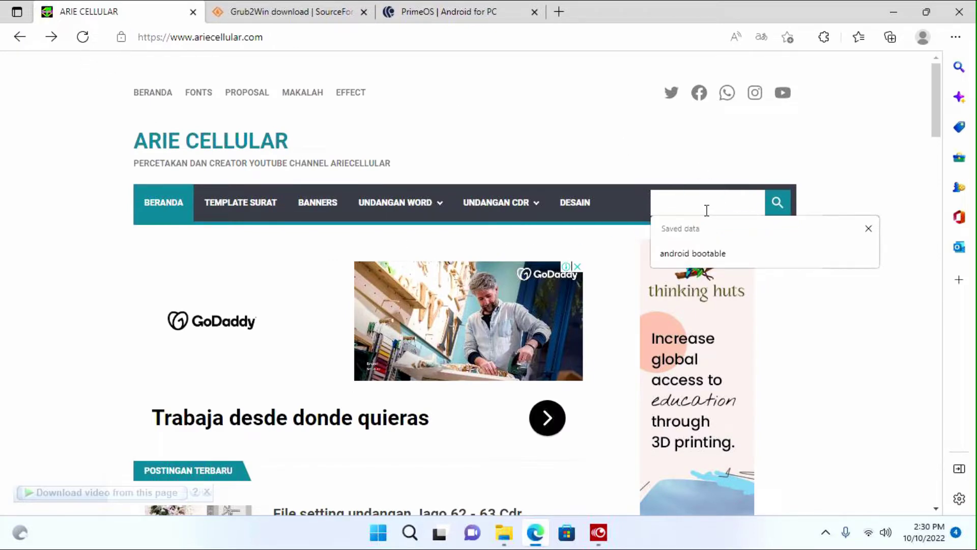
type("adr")
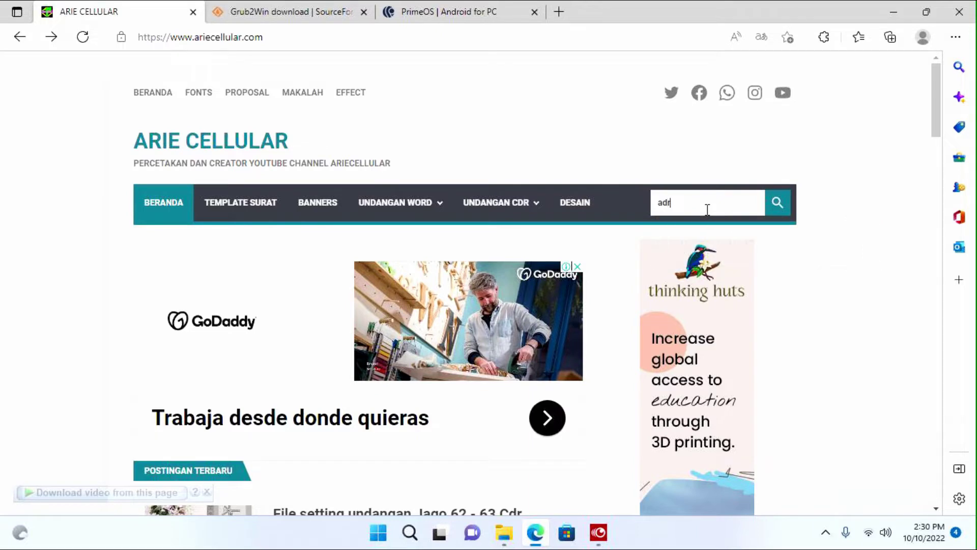
key("BackSpace")
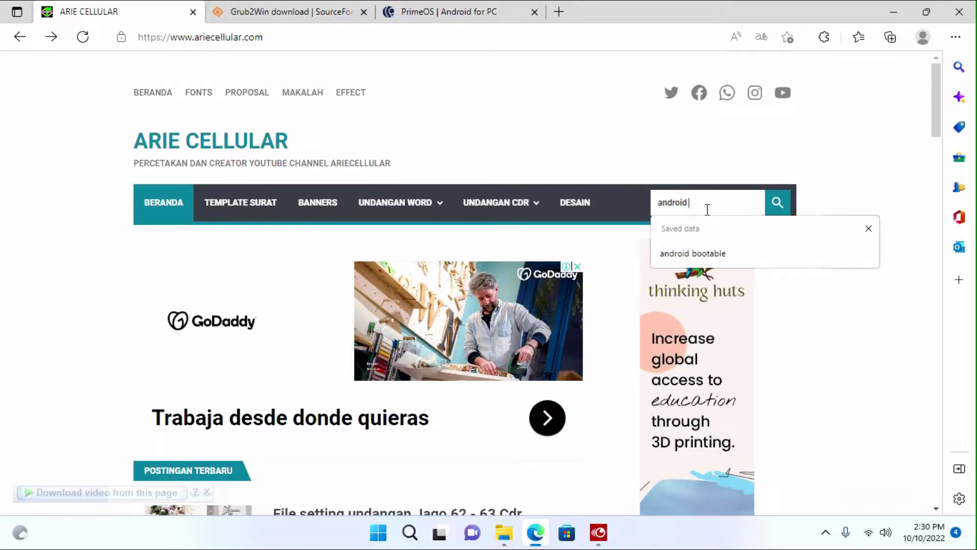
type("ndroid bootable")
key("Return")
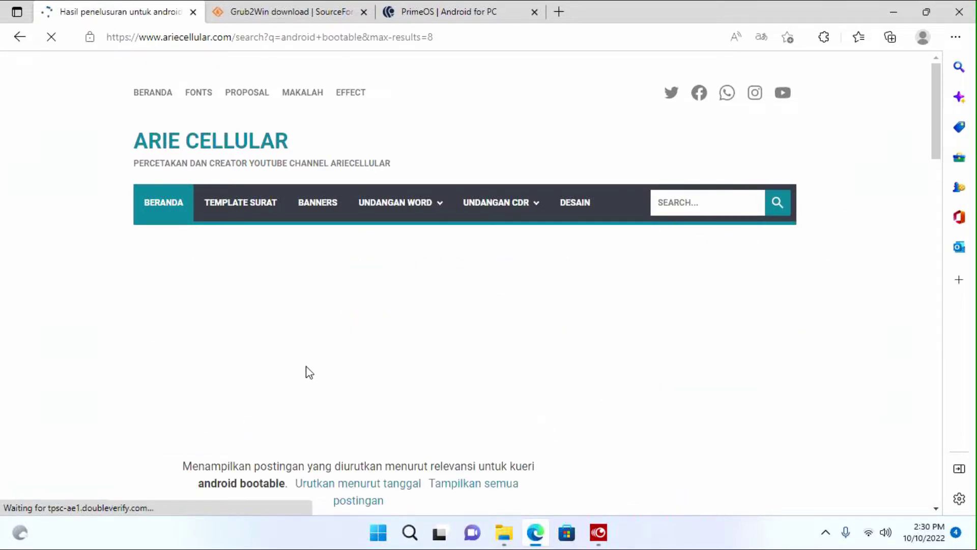
Open the post 'Cara membuat Bootable Android Tanpa Flashdisk', check grub2win in Downloads, and return to it.
scroll(307, 371, "down", 5)
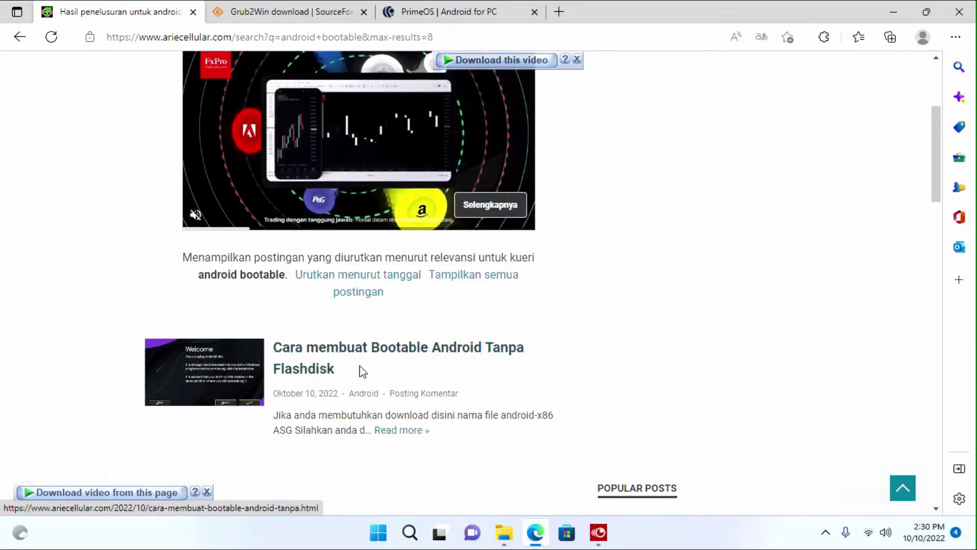
left_click(340, 359)
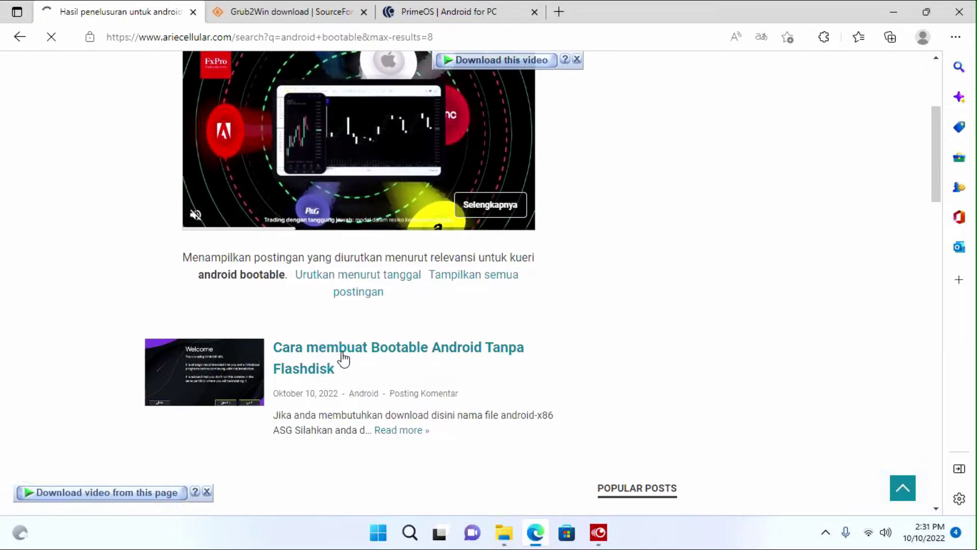
scroll(340, 290, "down", 8)
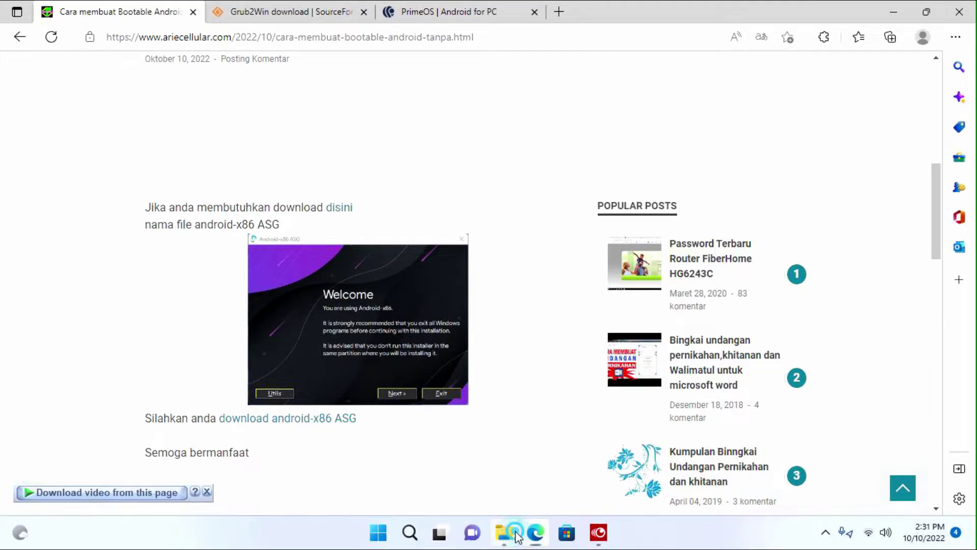
left_click(515, 533)
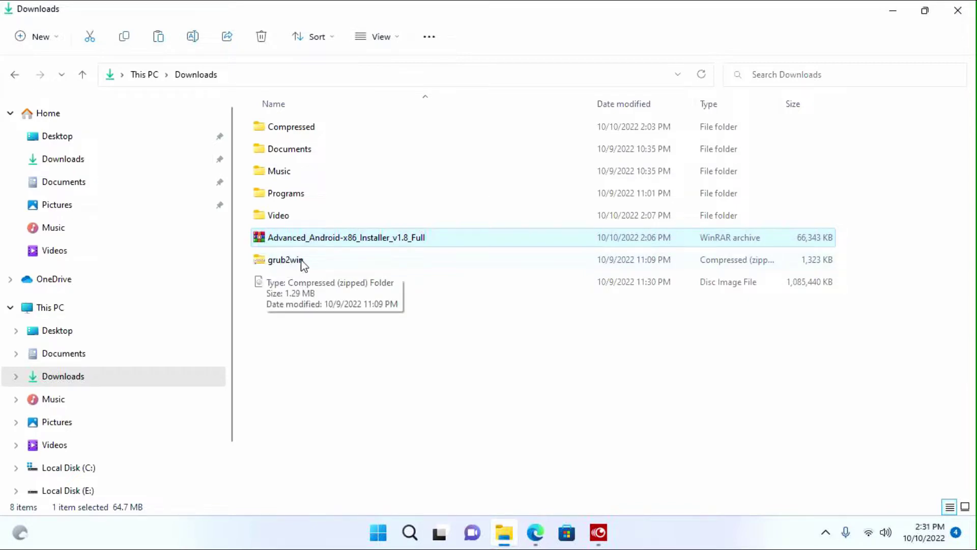
left_click(300, 264)
left_click(536, 532)
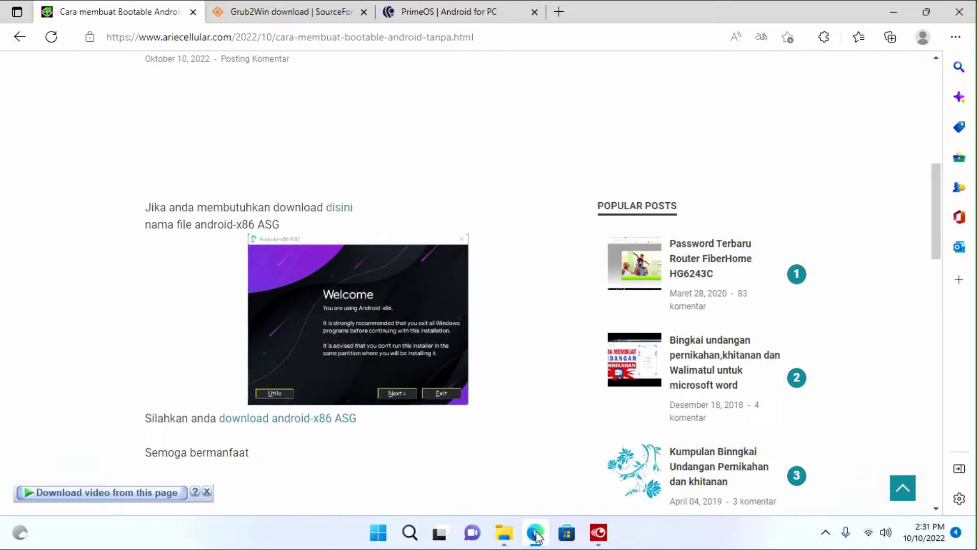
Download Grub2Win from its SourceForge page and check the Downloads folder.
left_click(245, 7)
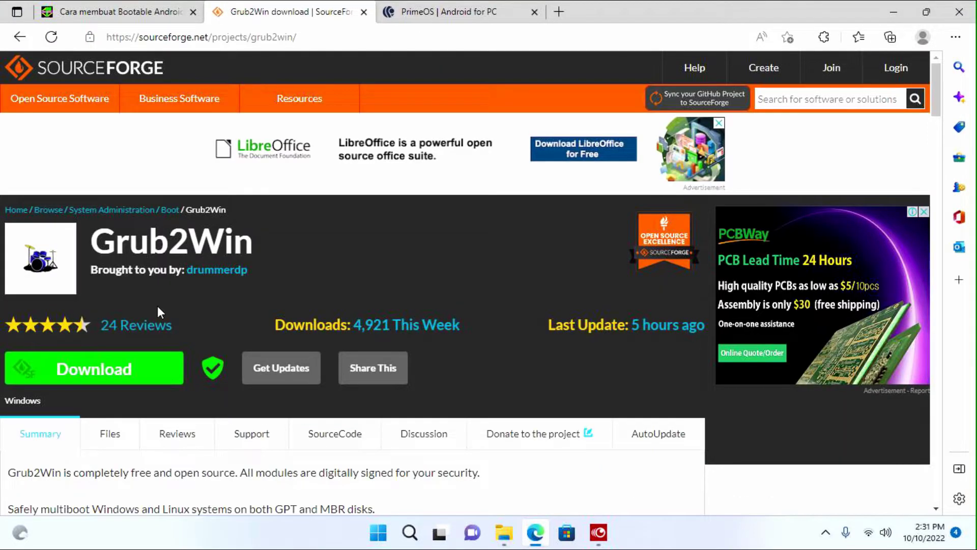
scroll(127, 374, "down", 1)
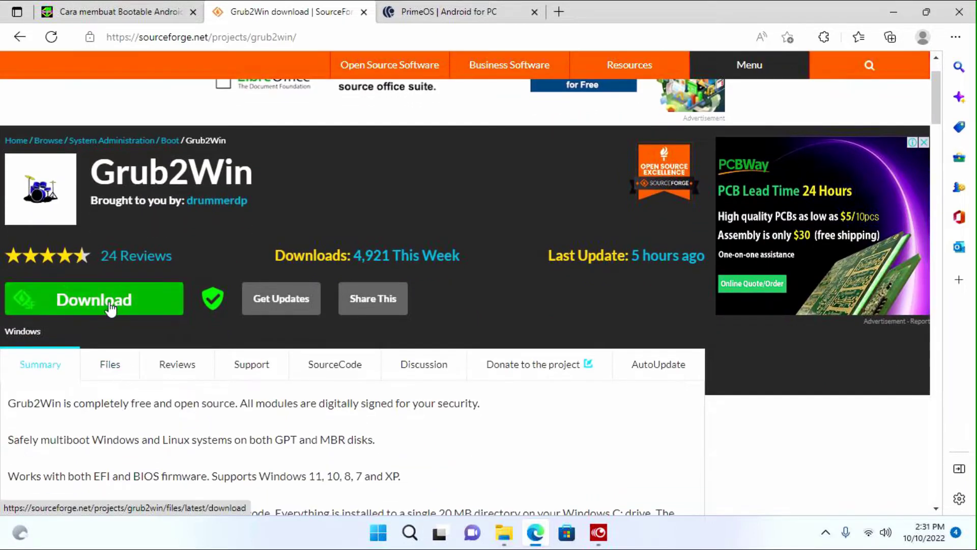
left_click(113, 304)
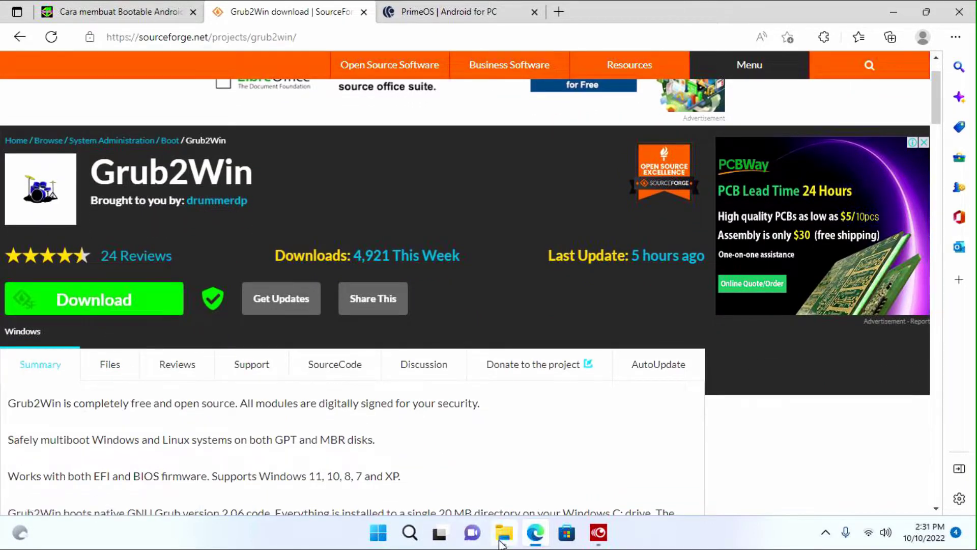
left_click(504, 532)
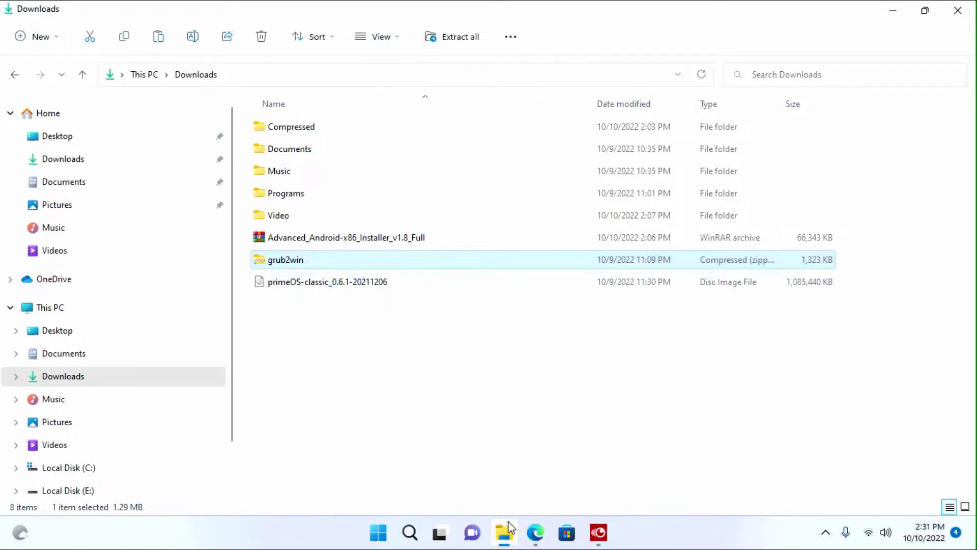
left_click(535, 533)
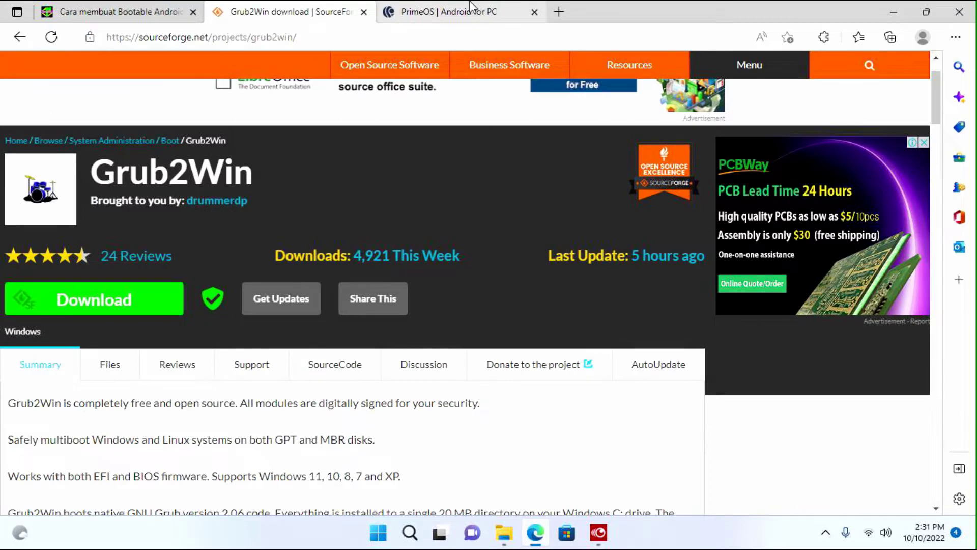
On the PrimeOS download page, choose device x86 and version PrimeOS 0.6.1 Android 7 Classic(x86).
left_click(471, 7)
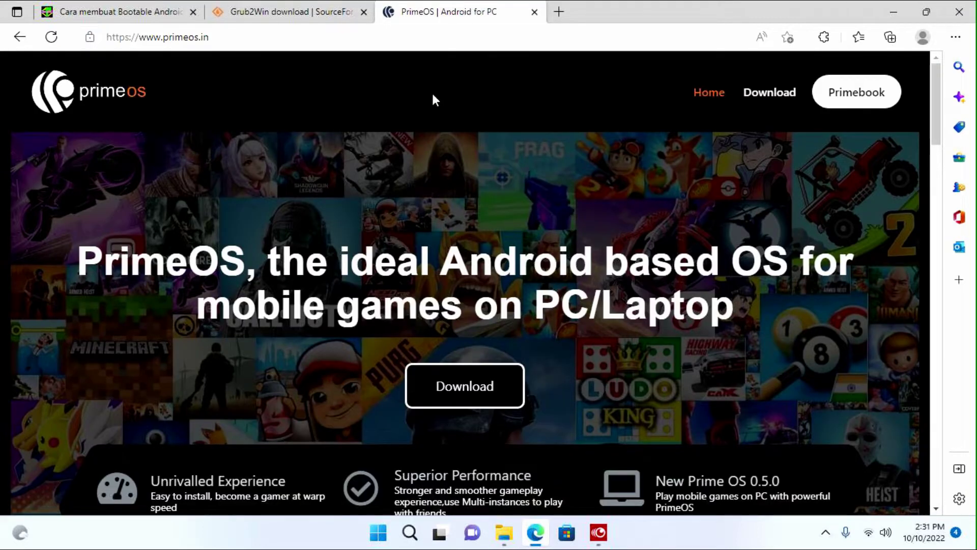
scroll(556, 285, "down", 4)
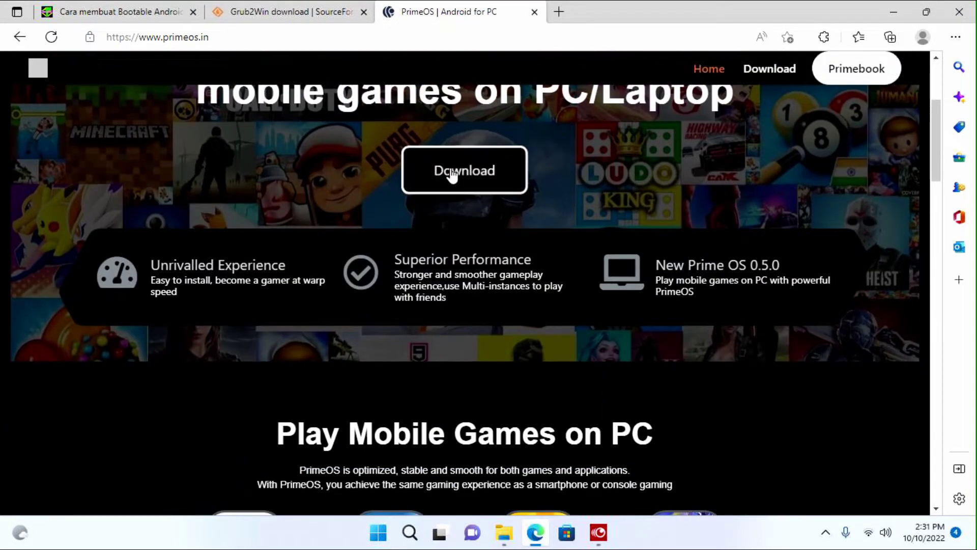
left_click(452, 173)
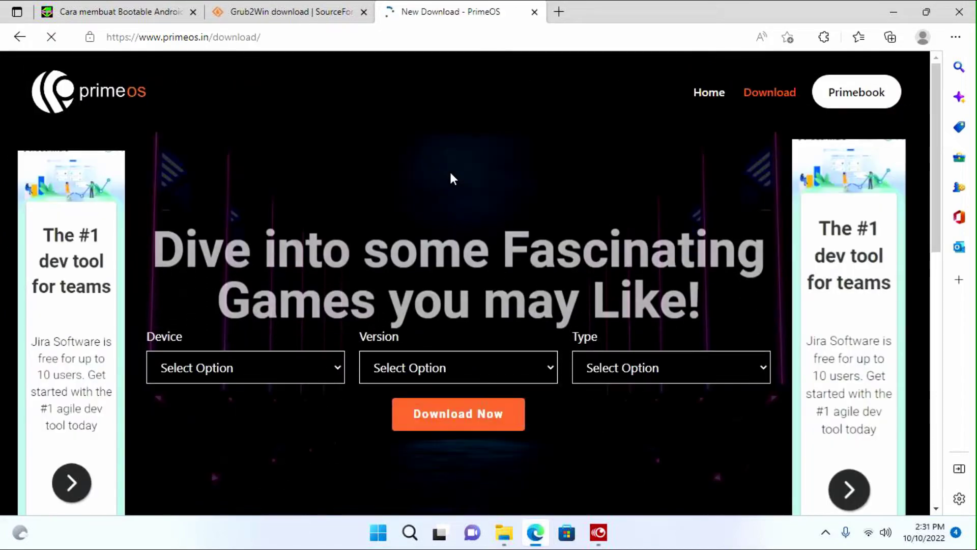
scroll(449, 169, "down", 1)
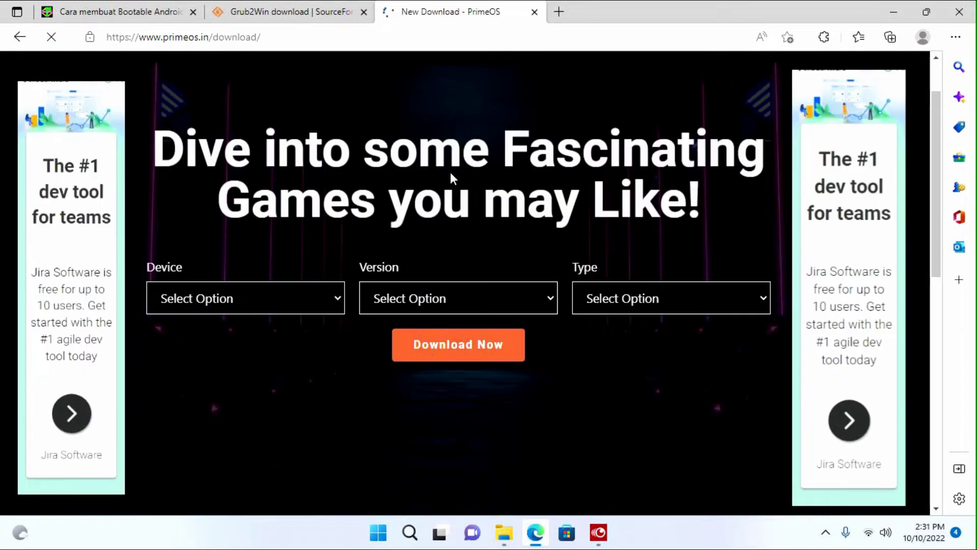
left_click(206, 299)
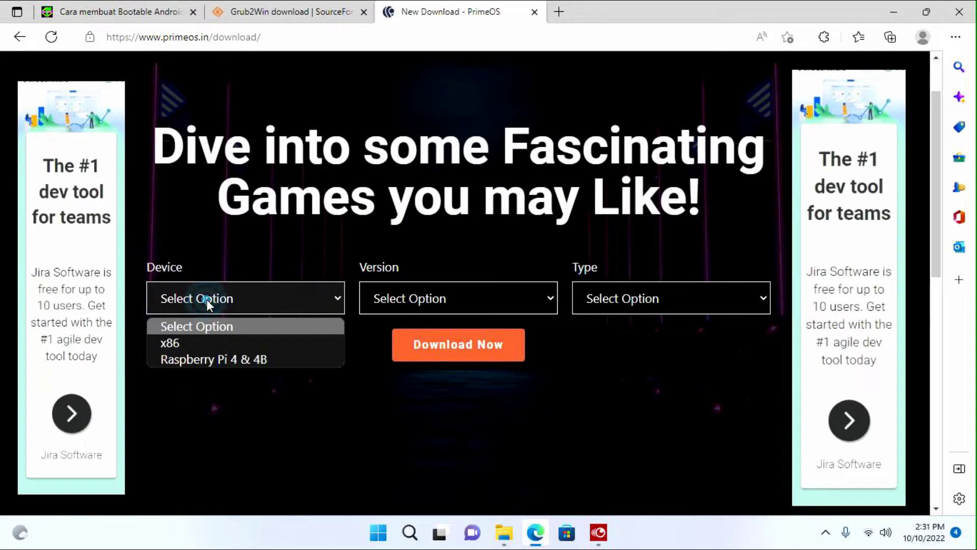
left_click(197, 345)
left_click(399, 288)
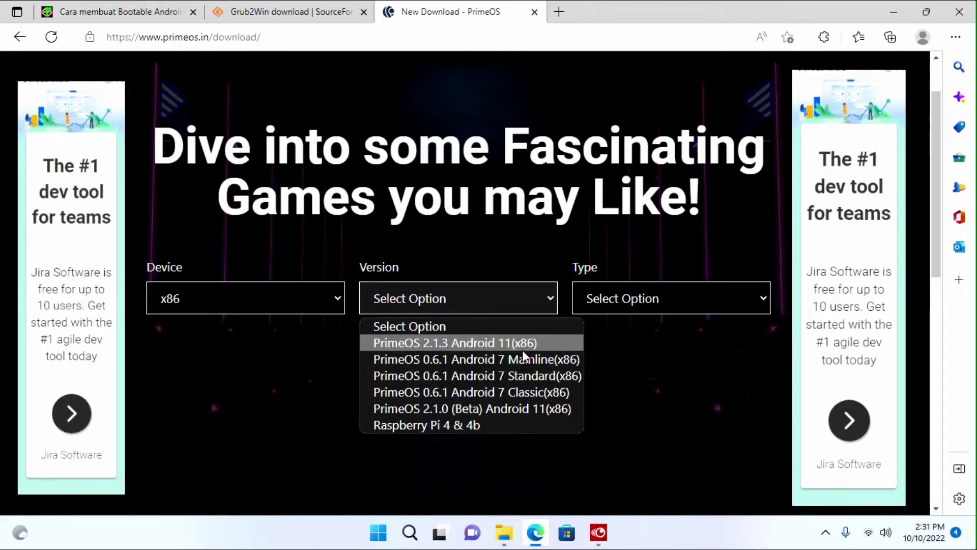
left_click(511, 392)
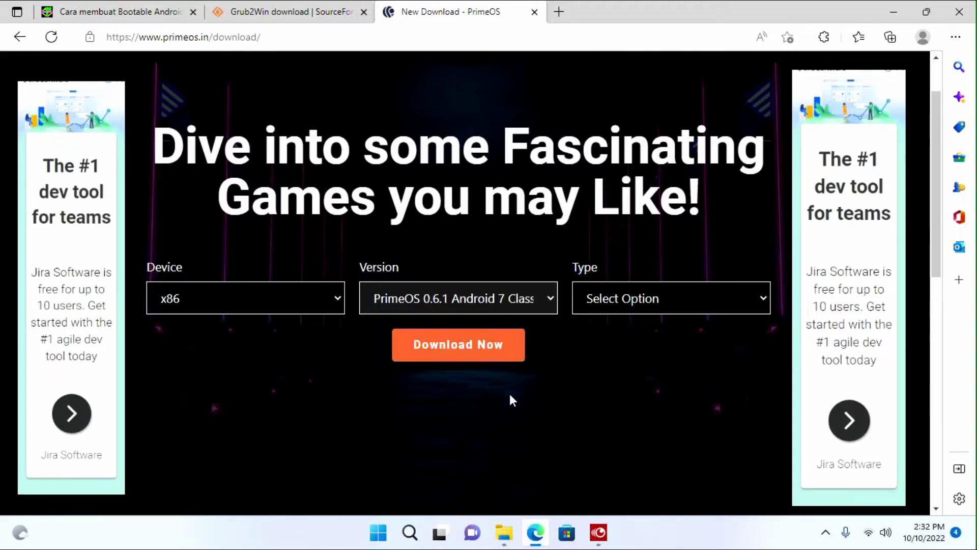
Confirm the Classic(x86) version and set the file type to .ISO.
left_click(493, 303)
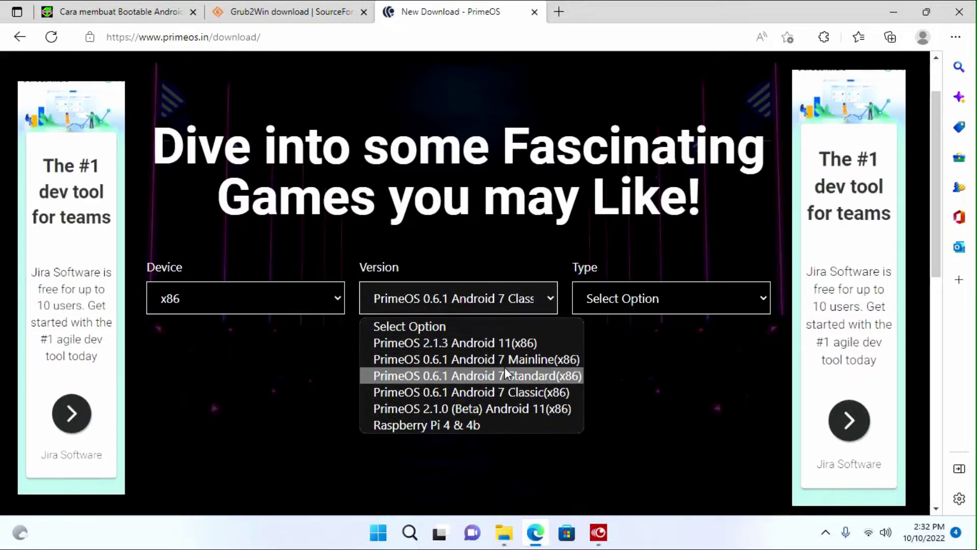
left_click(498, 393)
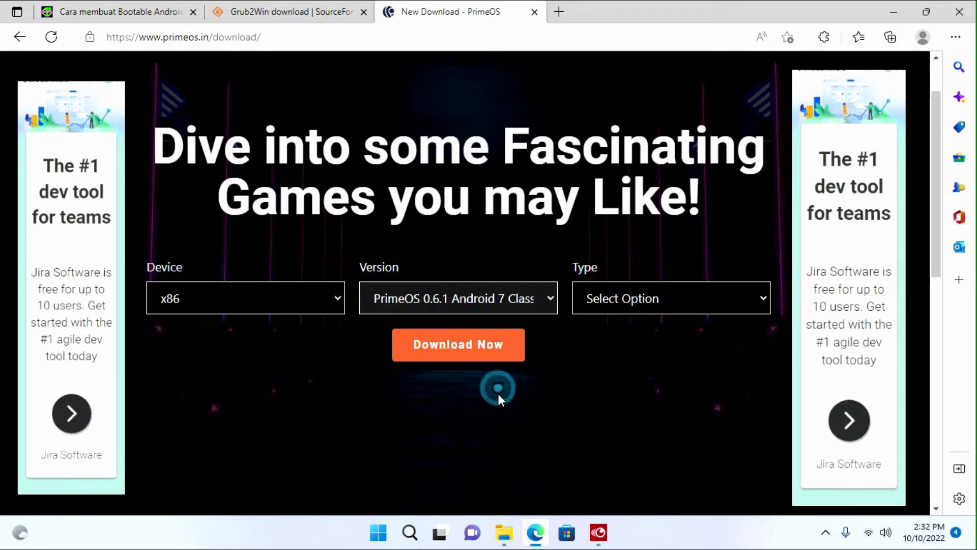
left_click(608, 309)
left_click(621, 340)
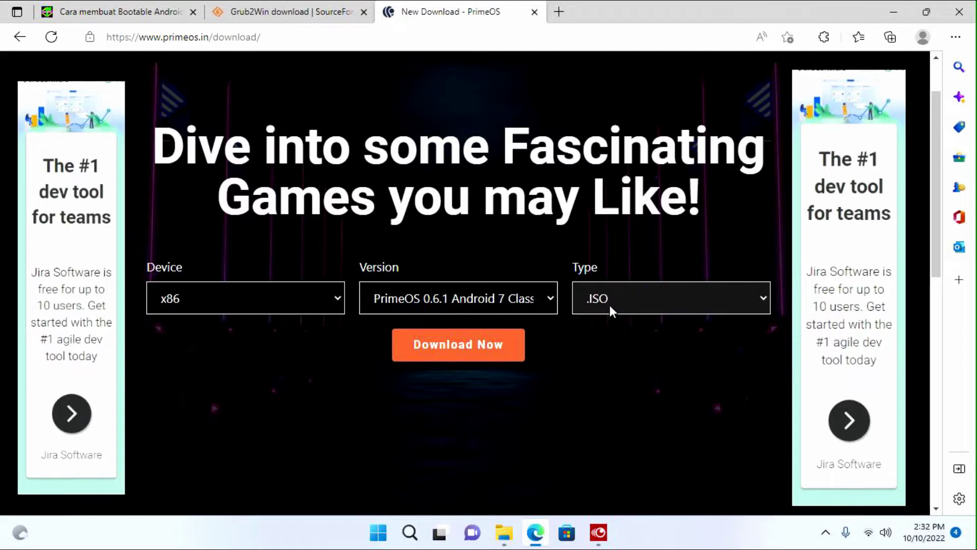
left_click(610, 306)
left_click(612, 343)
left_click(505, 532)
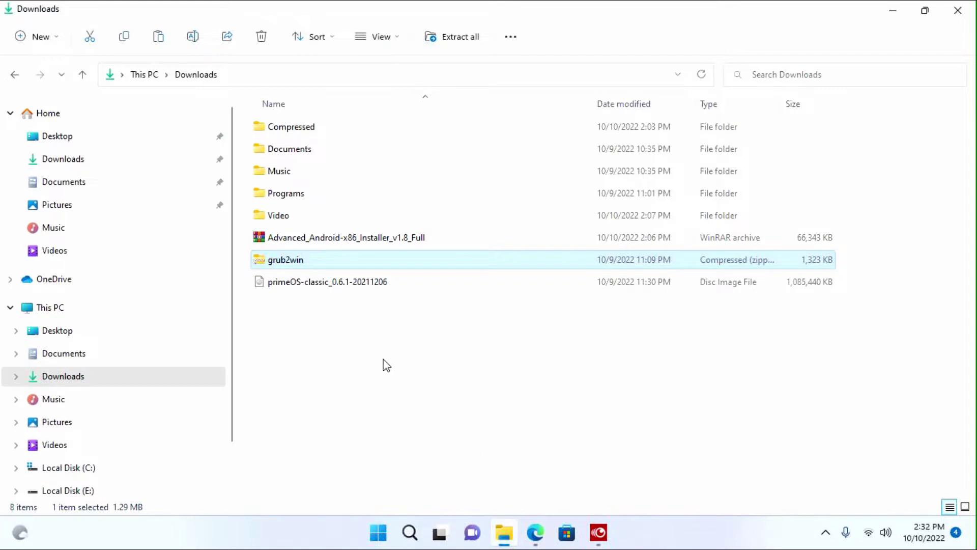
Review the primeOS, grub2win and installer files in Downloads, then close File Explorer and Edge.
left_click(307, 287)
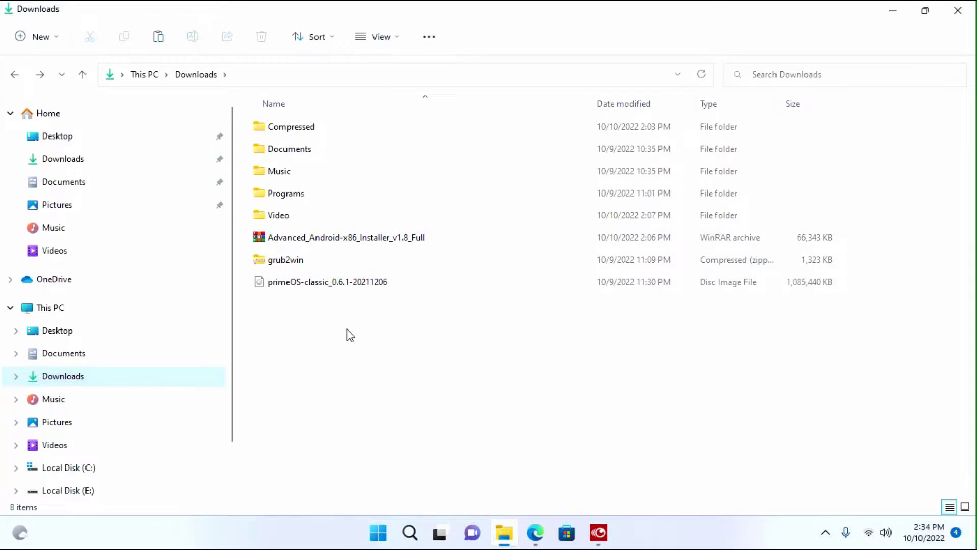
left_click_drag(346, 329, 317, 237)
left_click(343, 359)
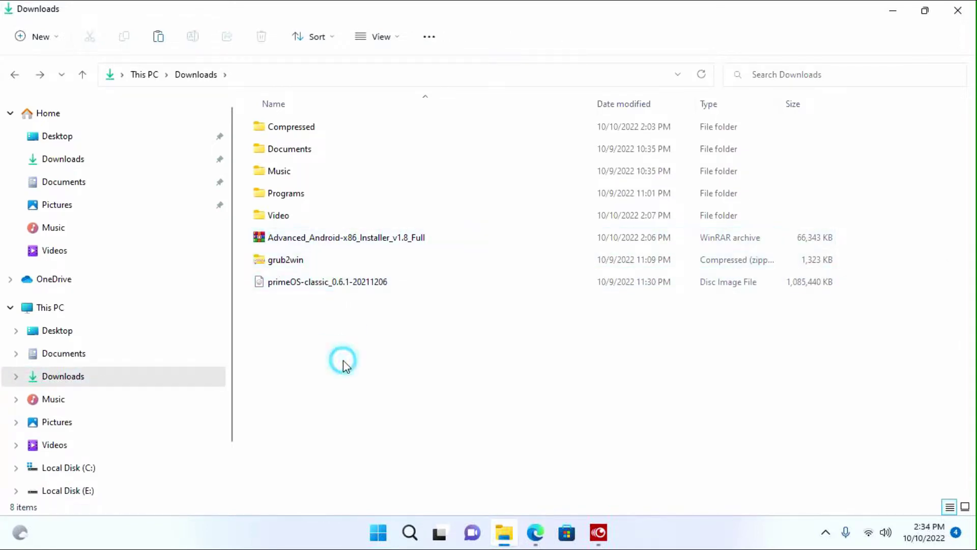
scroll(237, 315, "down", 1)
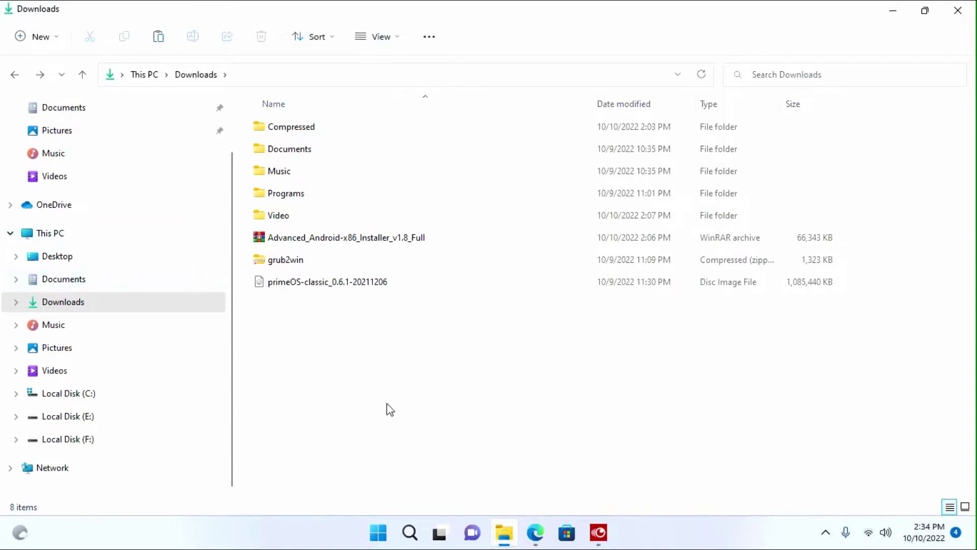
left_click(958, 12)
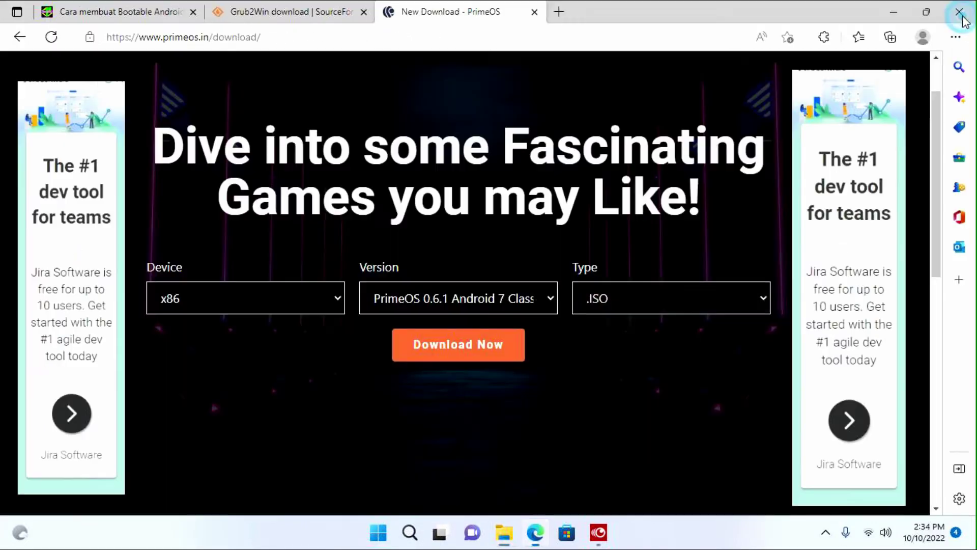
left_click(957, 11)
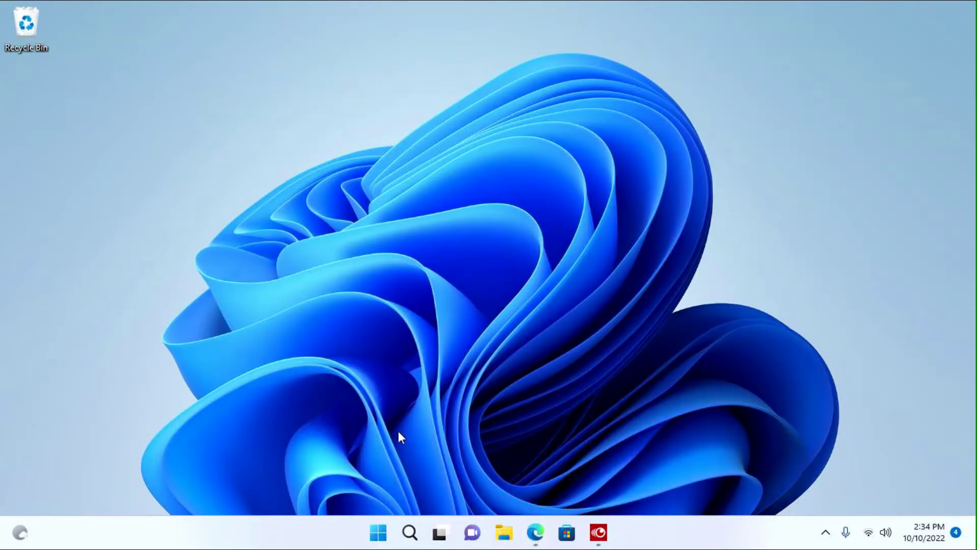
Open Disk Management from the Start button's right-click menu and maximize it.
right_click(381, 535)
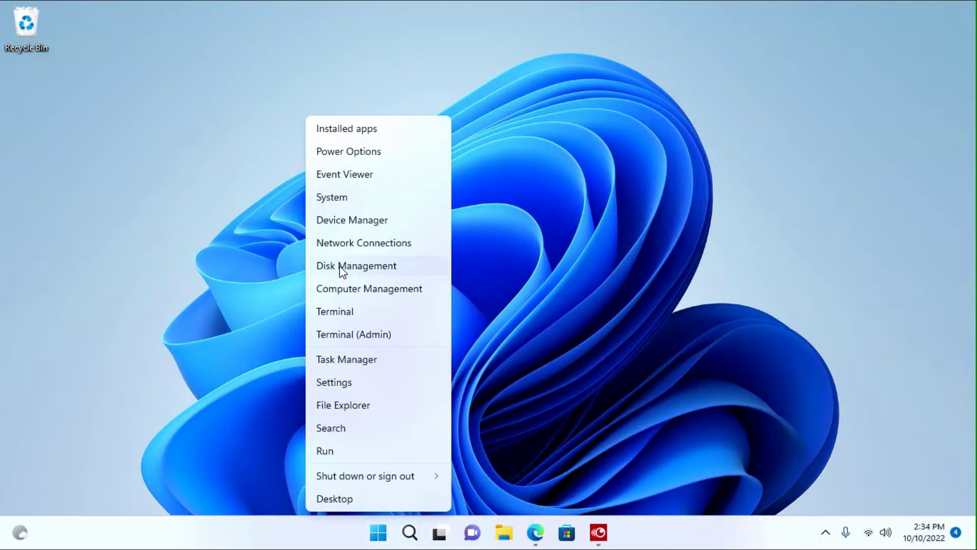
left_click(357, 268)
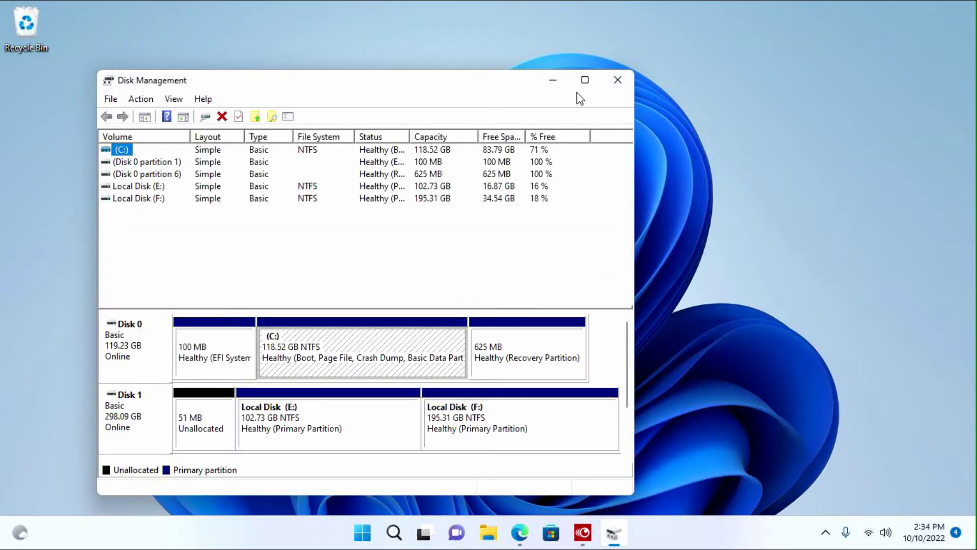
left_click(580, 86)
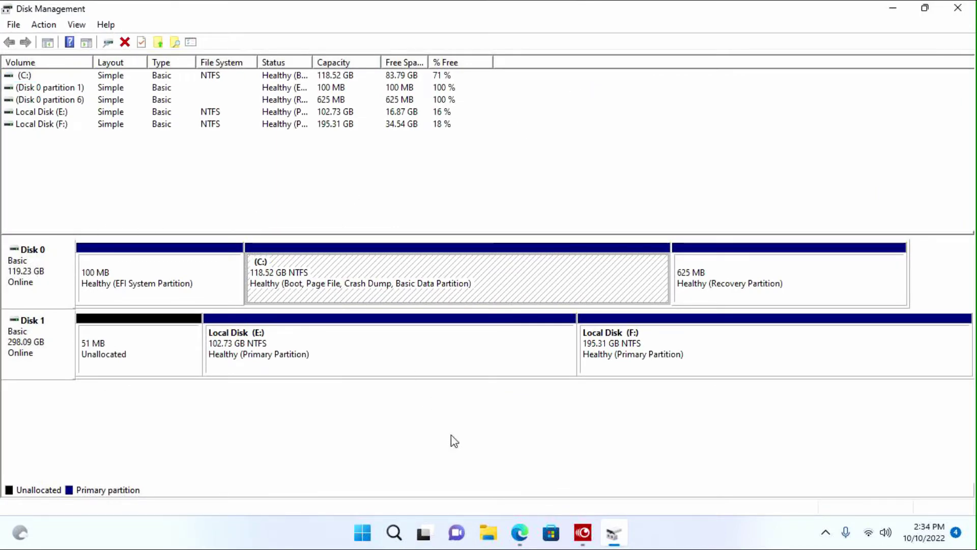
Open File Explorer's This PC view and select the Local Disk (C:) drive.
left_click(487, 533)
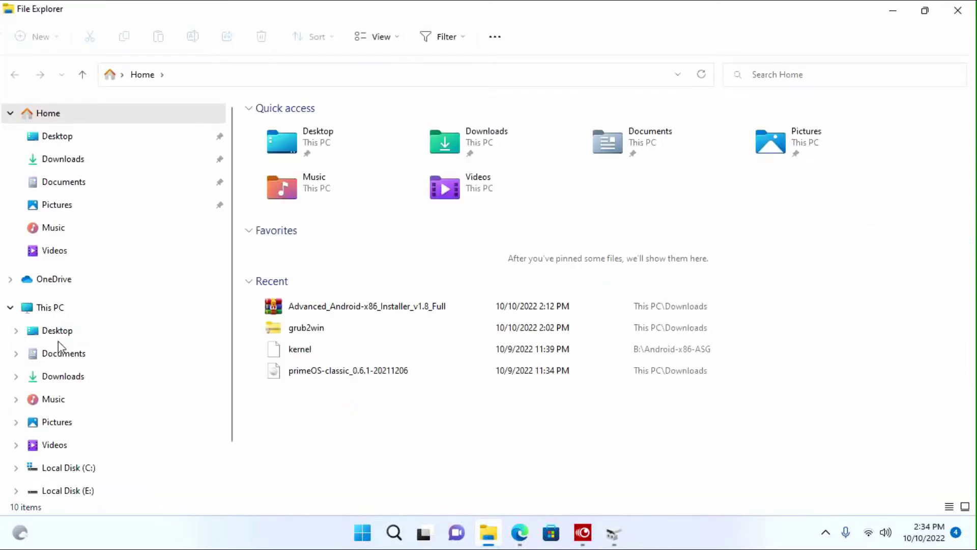
left_click(61, 307)
left_click(343, 243)
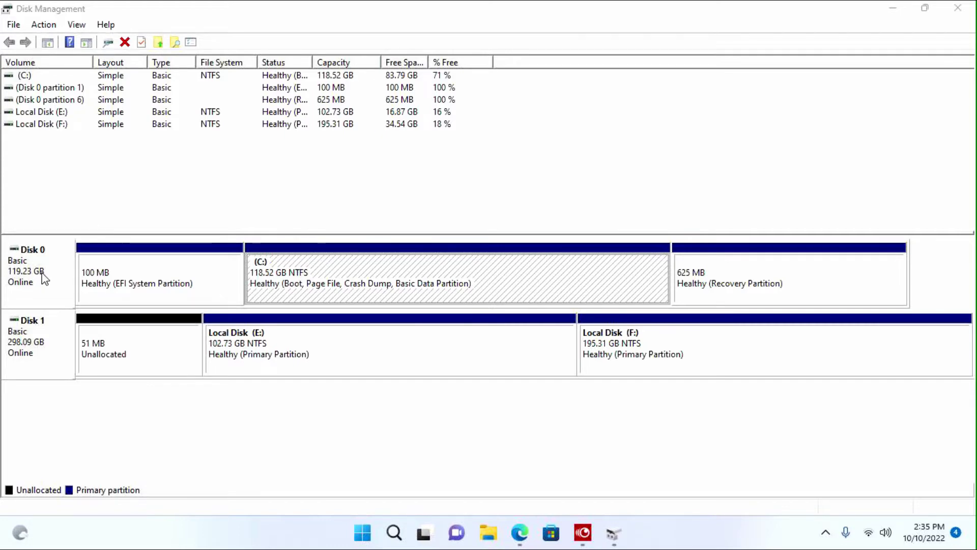
right_click(29, 279)
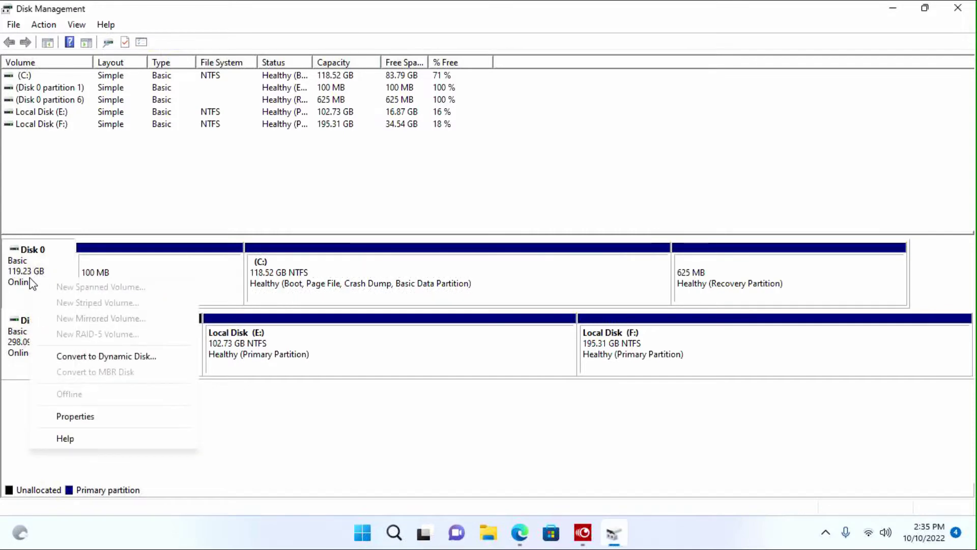
left_click(22, 276)
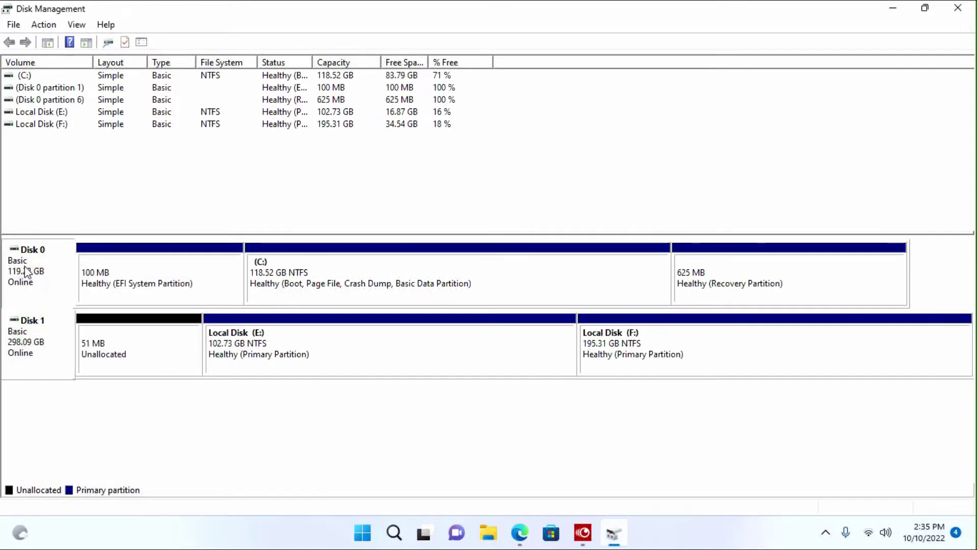
right_click(27, 272)
left_click(88, 406)
left_click(131, 77)
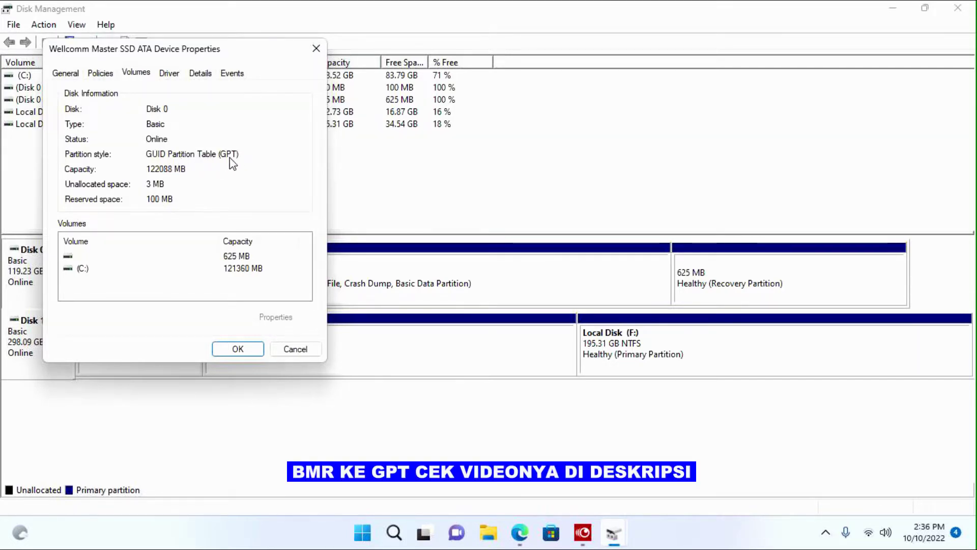
left_click(238, 349)
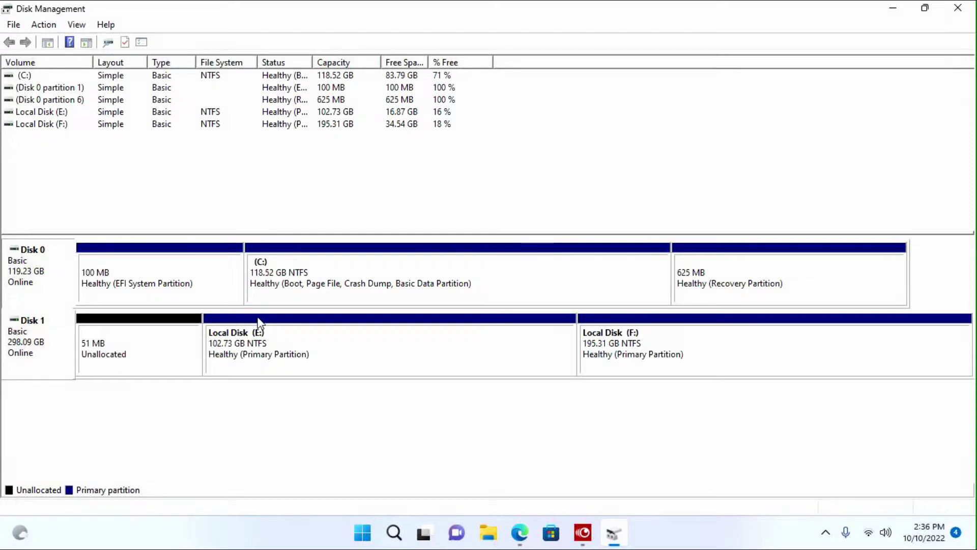
left_click(344, 284)
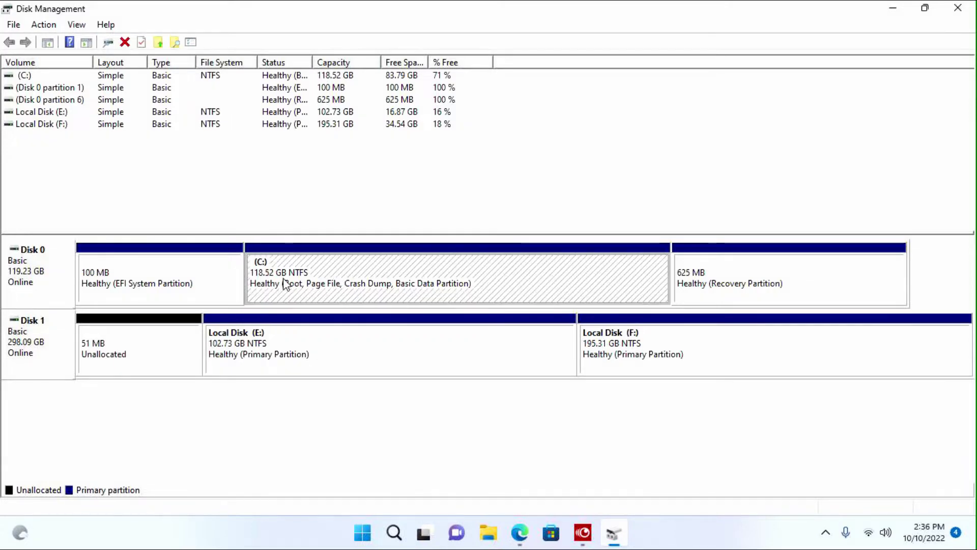
Shrink the C: volume by 20000 MB, down to 98.98 GB with 19.53 GB unallocated.
right_click(332, 284)
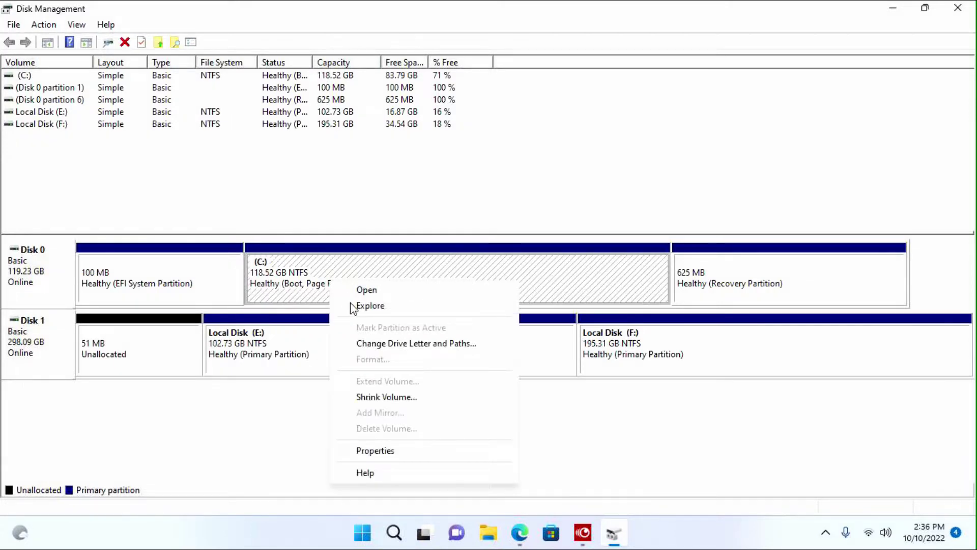
left_click(390, 399)
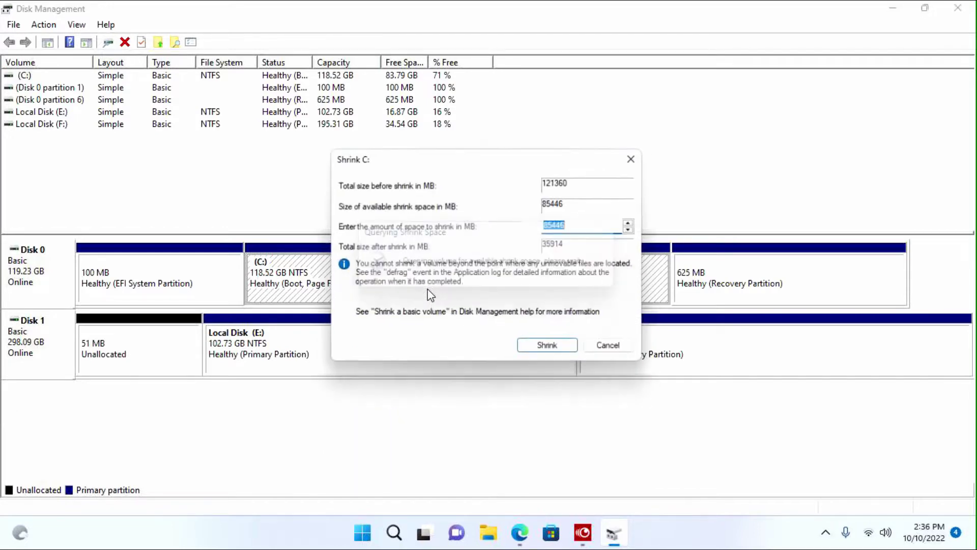
left_click(580, 225)
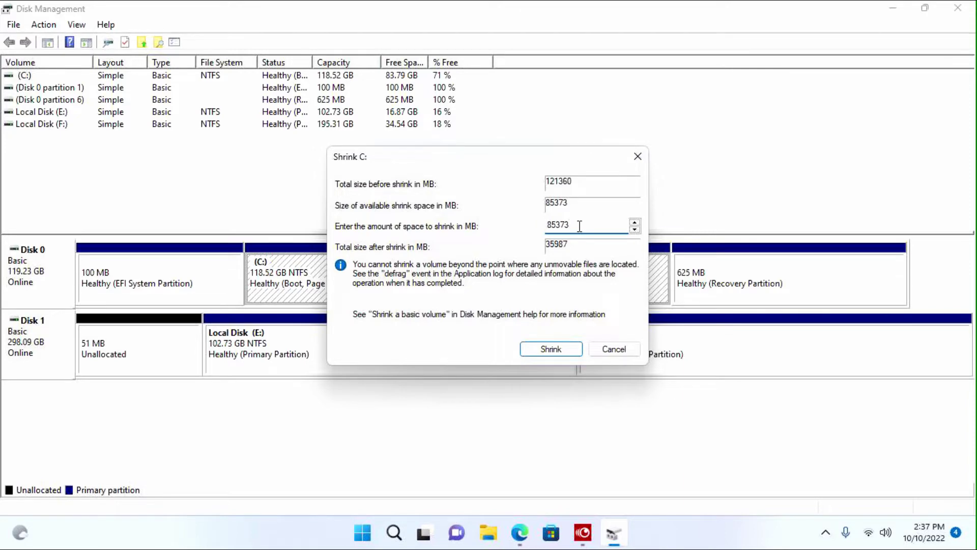
type("20000")
left_click(556, 349)
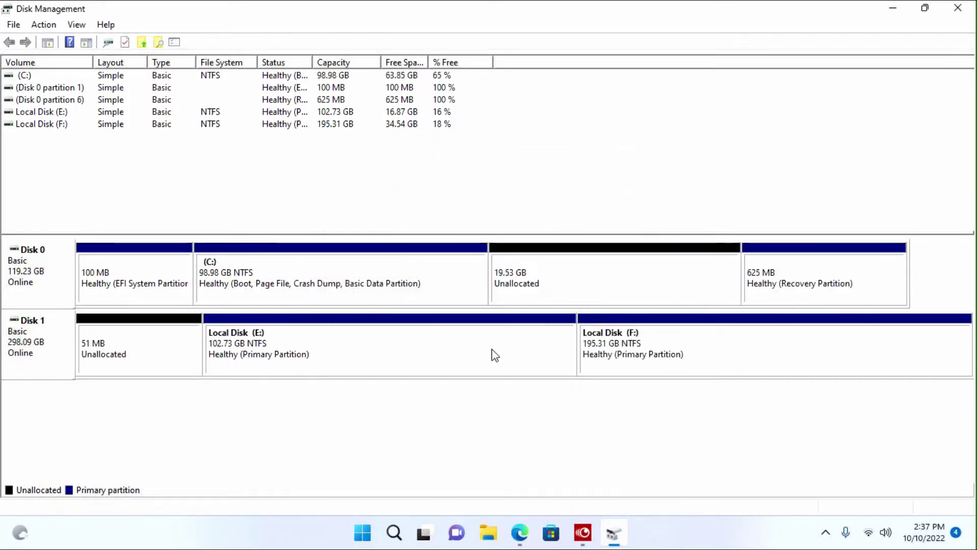
Start a New Simple Volume on the 19.53 GB unallocated space, keeping 20000 MB and assigning drive letter A.
left_click(518, 287)
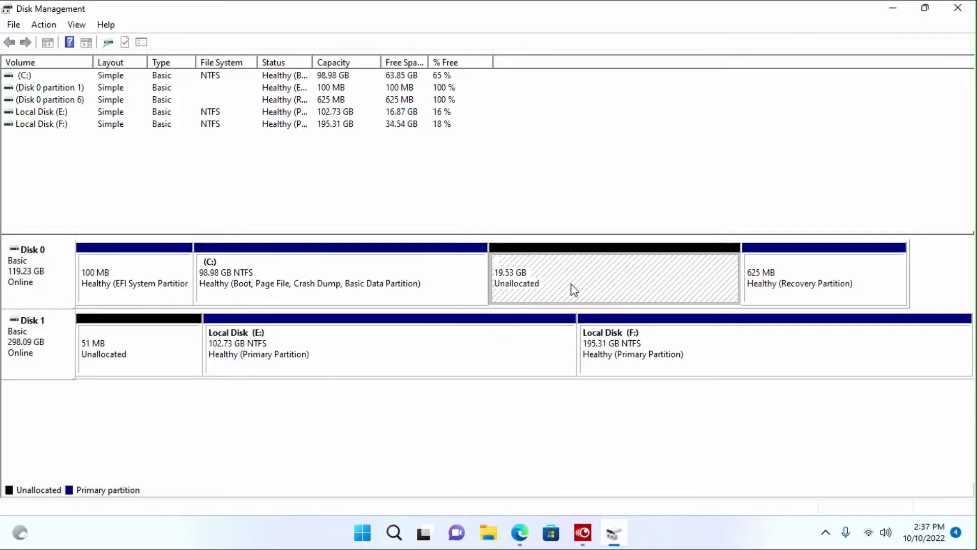
right_click(529, 281)
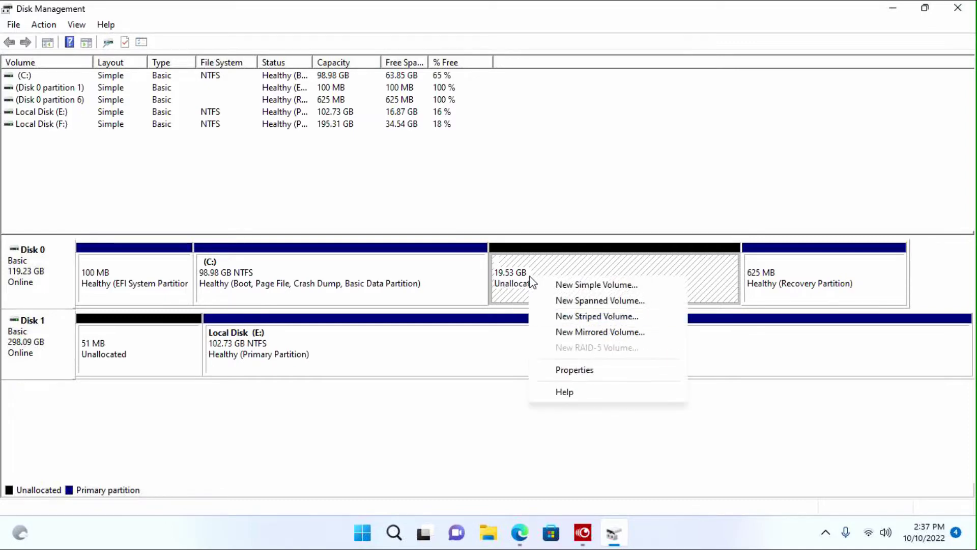
left_click(597, 289)
left_click(280, 335)
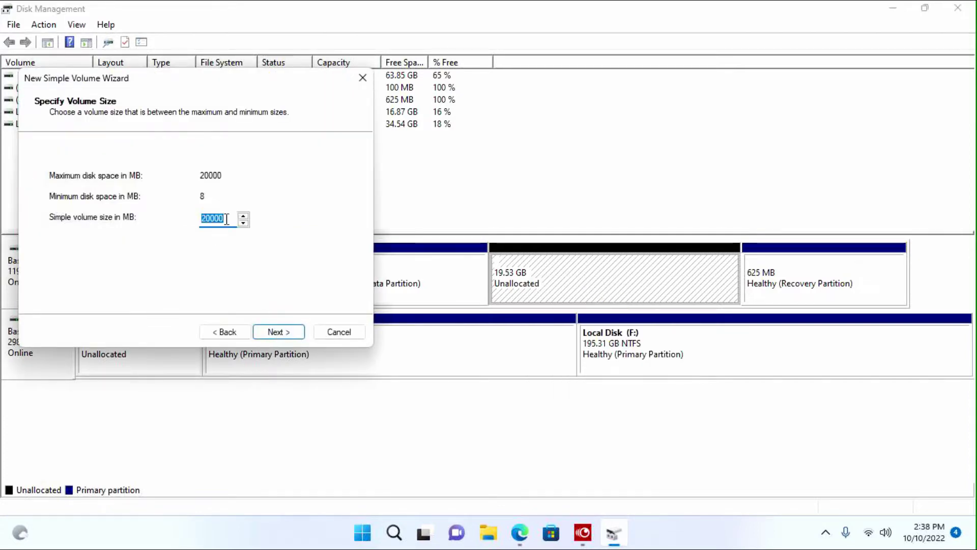
left_click(288, 333)
left_click(256, 178)
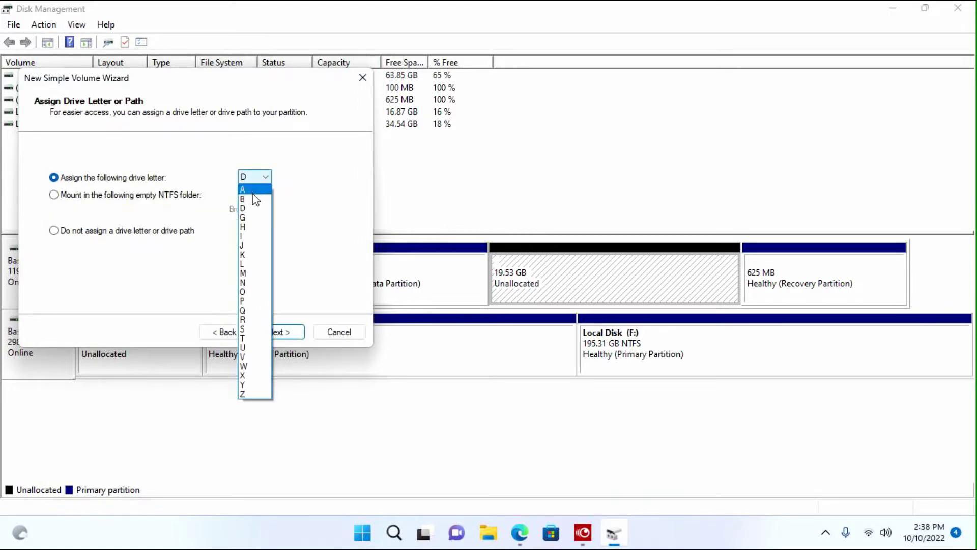
left_click(253, 198)
left_click(275, 332)
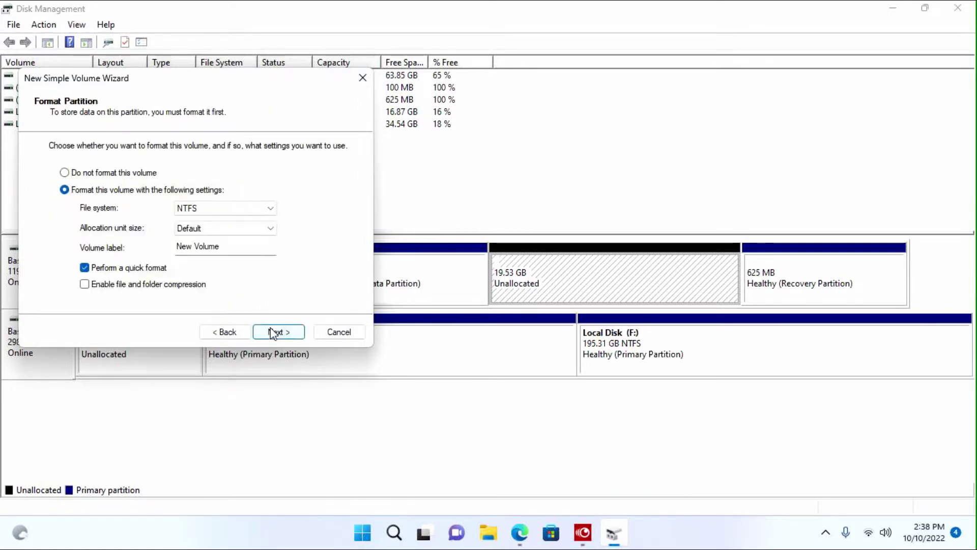
Format it NTFS with default allocation size, volume label Data and quick format, then create the volume.
left_click(221, 212)
left_click(221, 230)
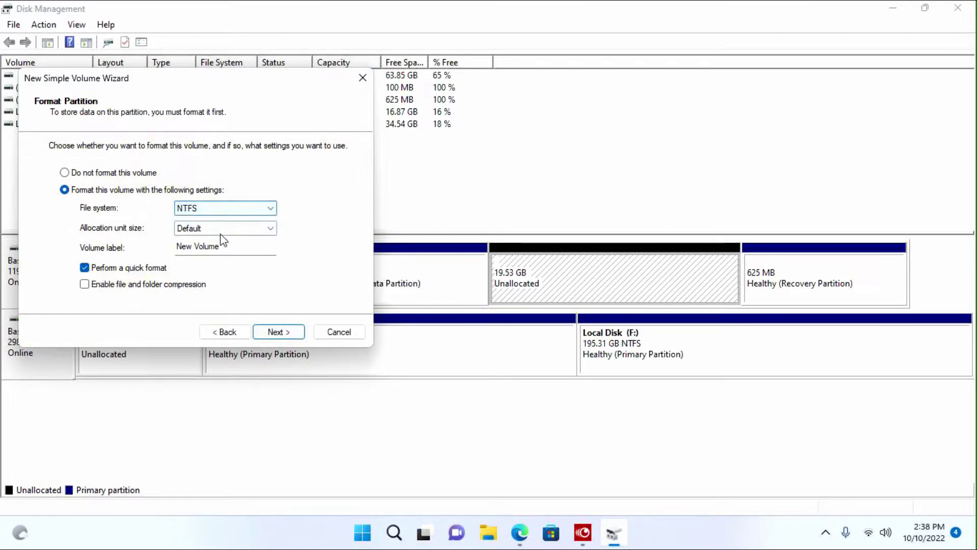
left_click(221, 228)
left_click(214, 239)
left_click(210, 243)
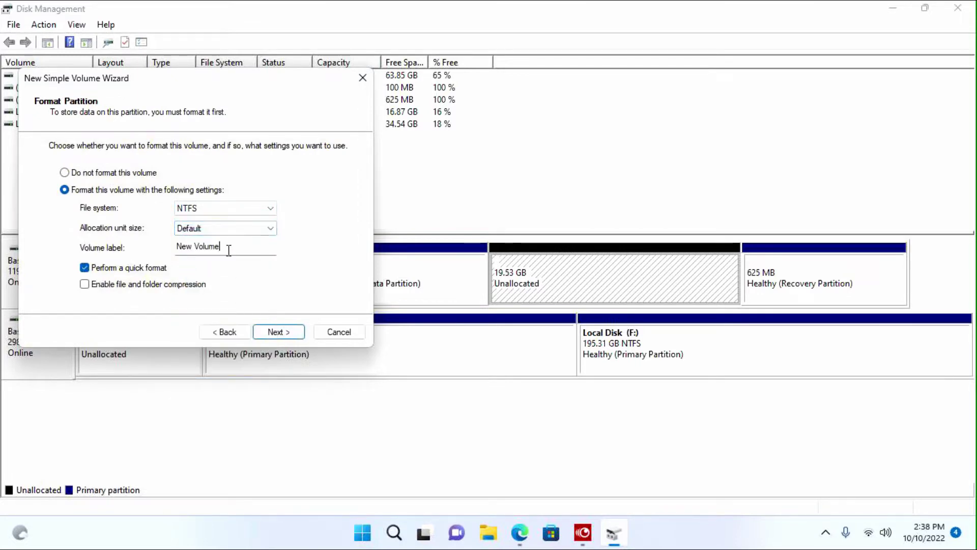
left_click_drag(226, 248, 33, 236)
type("data")
key("BackSpace")
key("BackSpace")
key("BackSpace")
key("BackSpace")
type("Data")
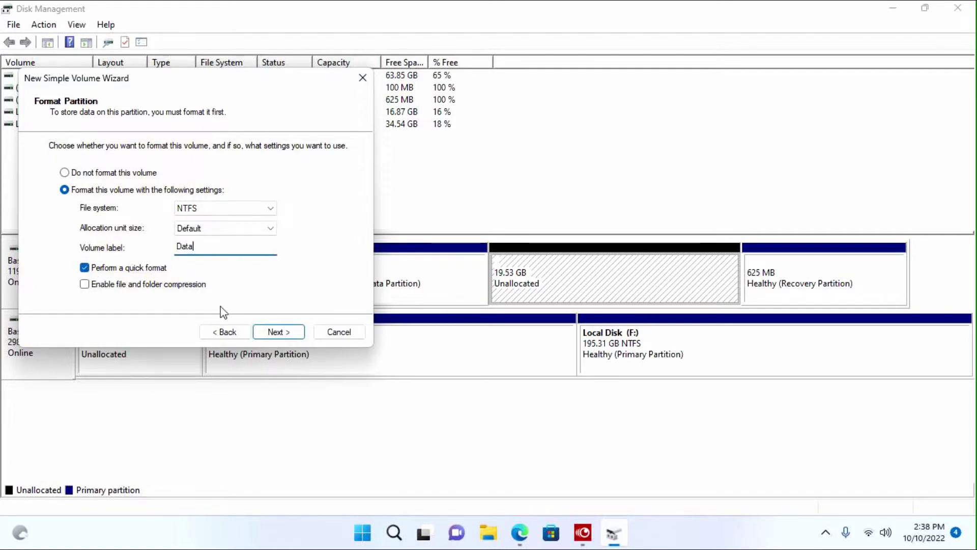
left_click(87, 270)
left_click(94, 271)
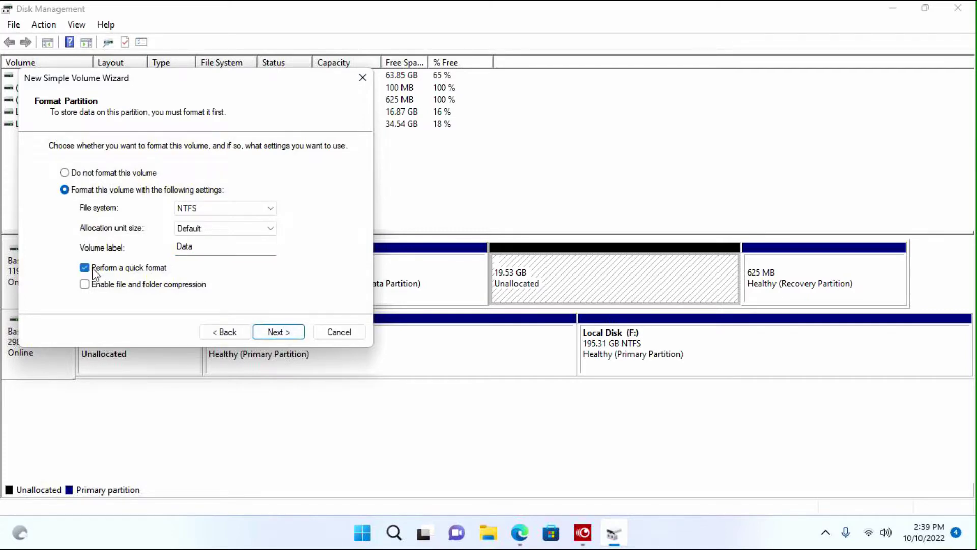
left_click(292, 335)
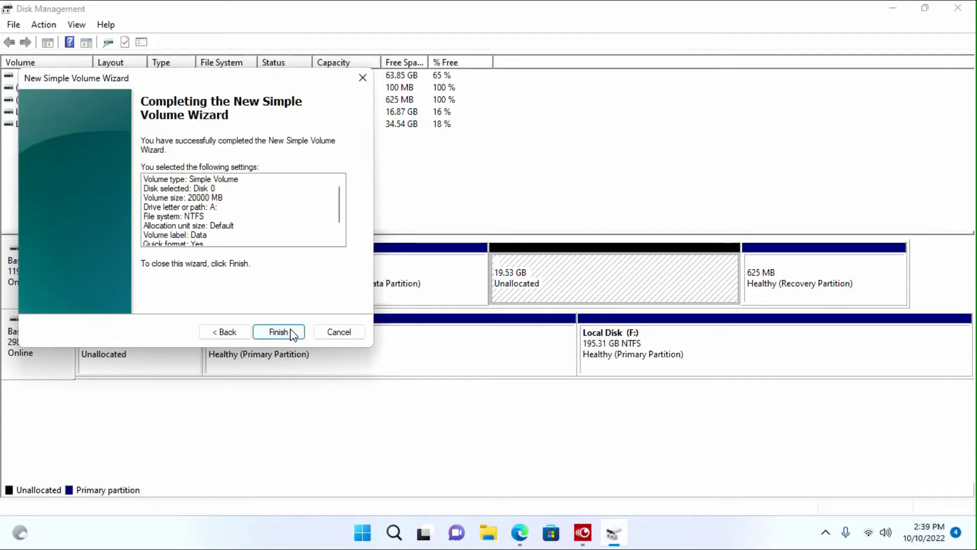
left_click(291, 331)
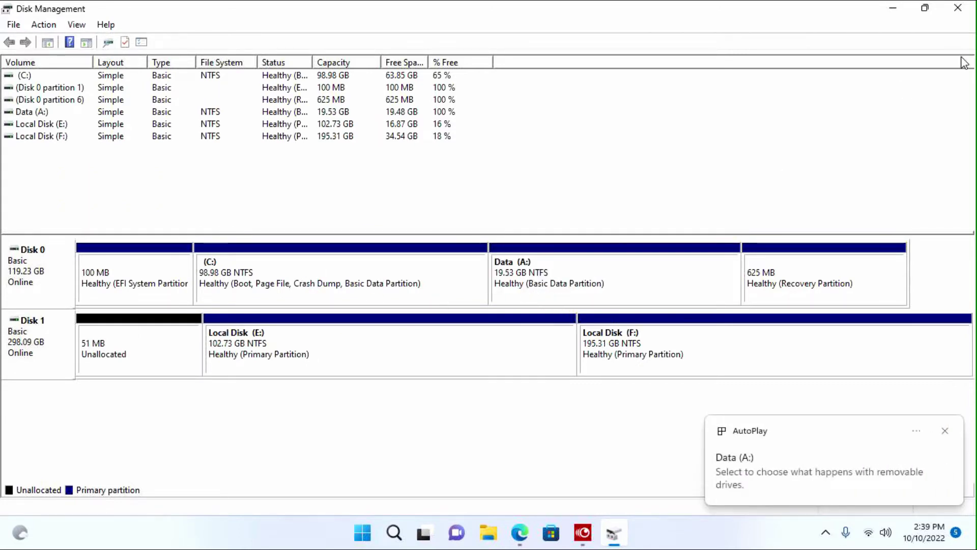
Close Disk Management, open Downloads in File Explorer and select the Android-x86 installer archive.
left_click(957, 8)
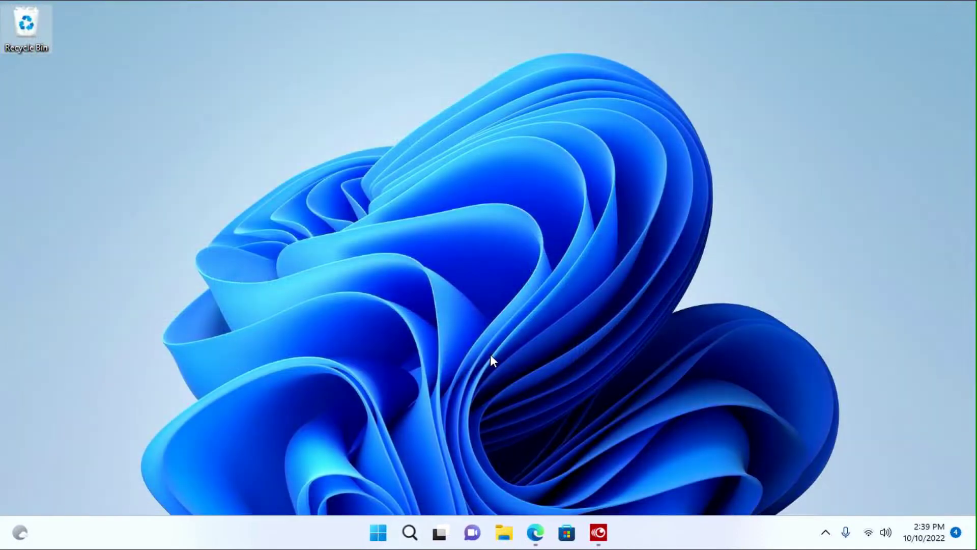
left_click(503, 538)
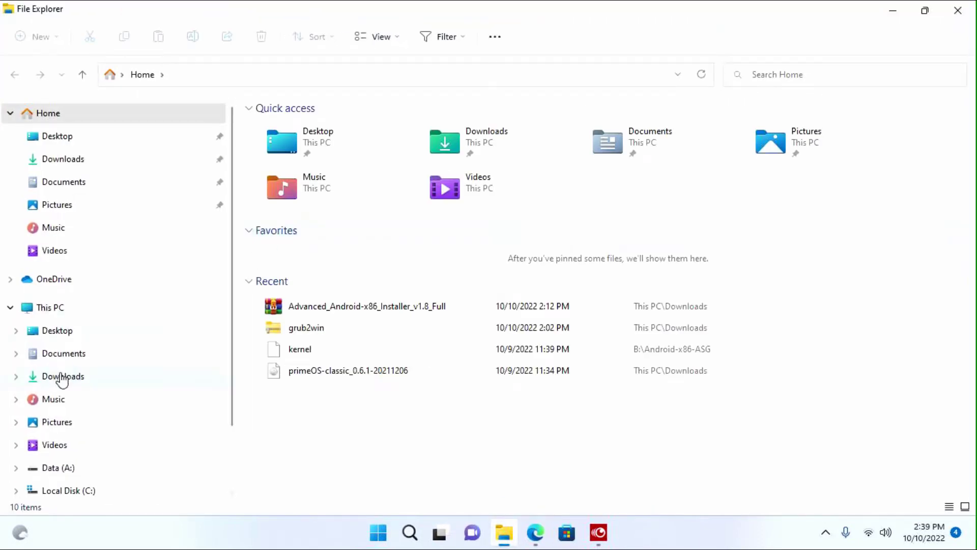
left_click(62, 378)
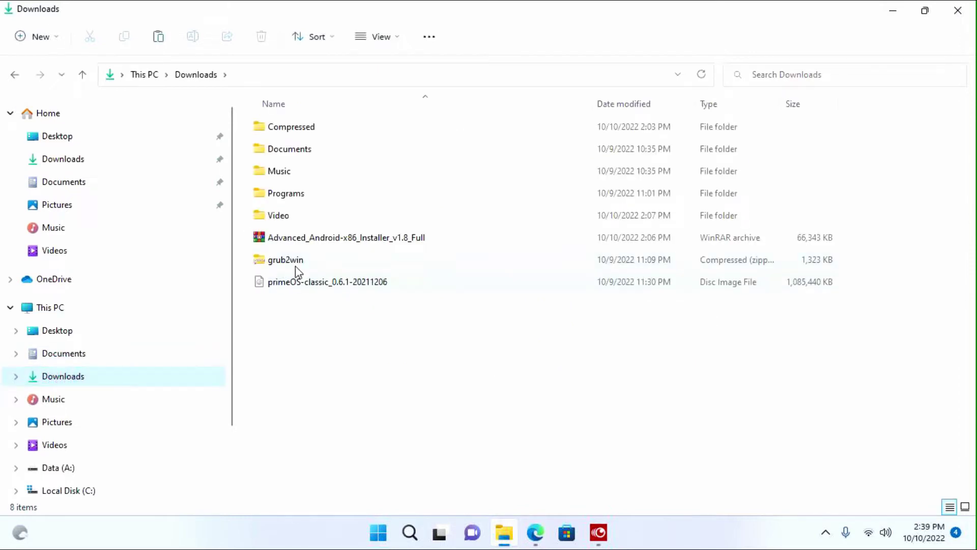
left_click(296, 241)
Extract the installer archive here with WinRAR and launch Advanced_Android-x86_Installer_v1.8_Full.
right_click(298, 244)
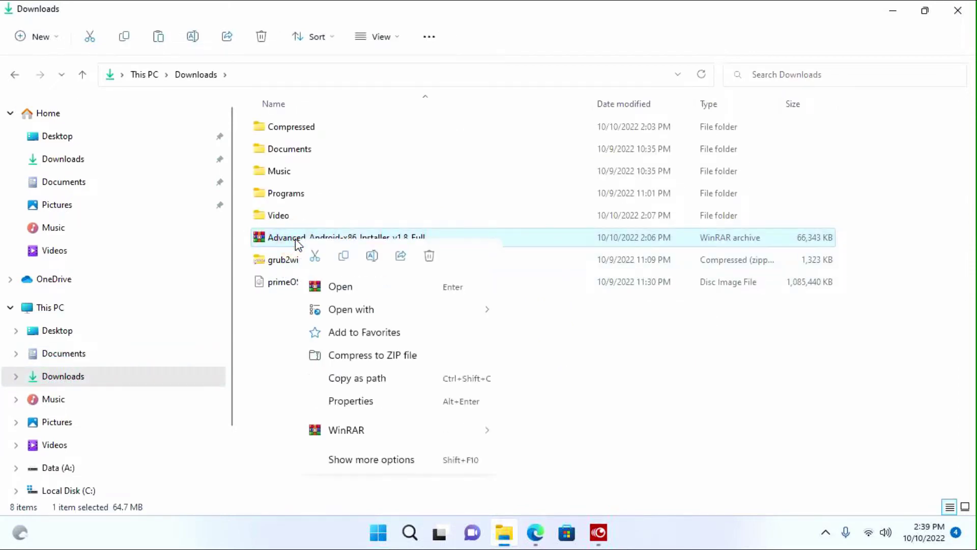
left_click(415, 440)
left_click(540, 499)
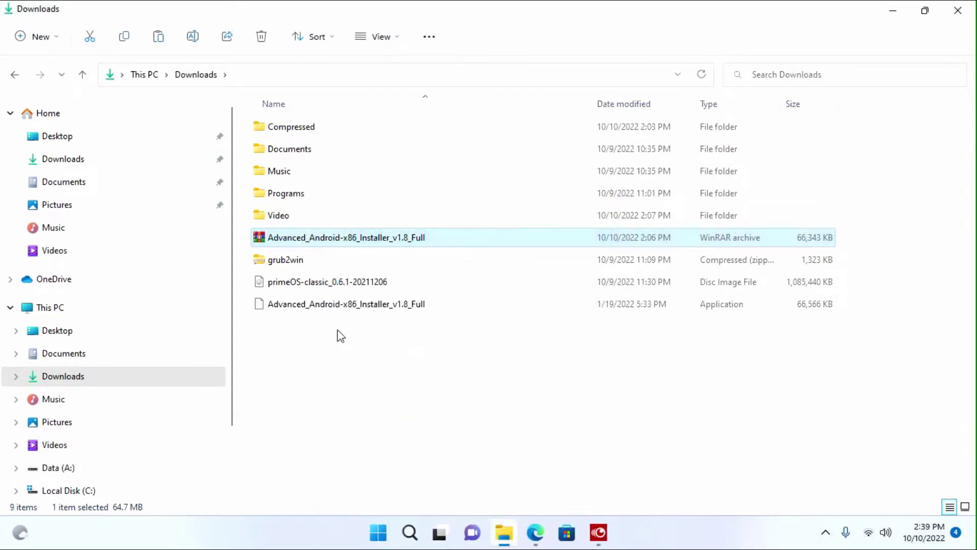
left_click(331, 305)
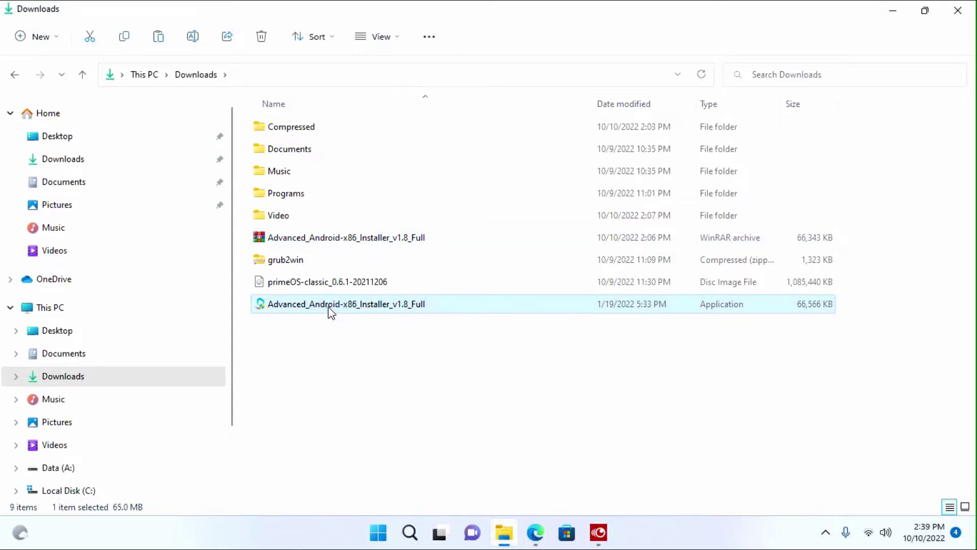
double_click(331, 309)
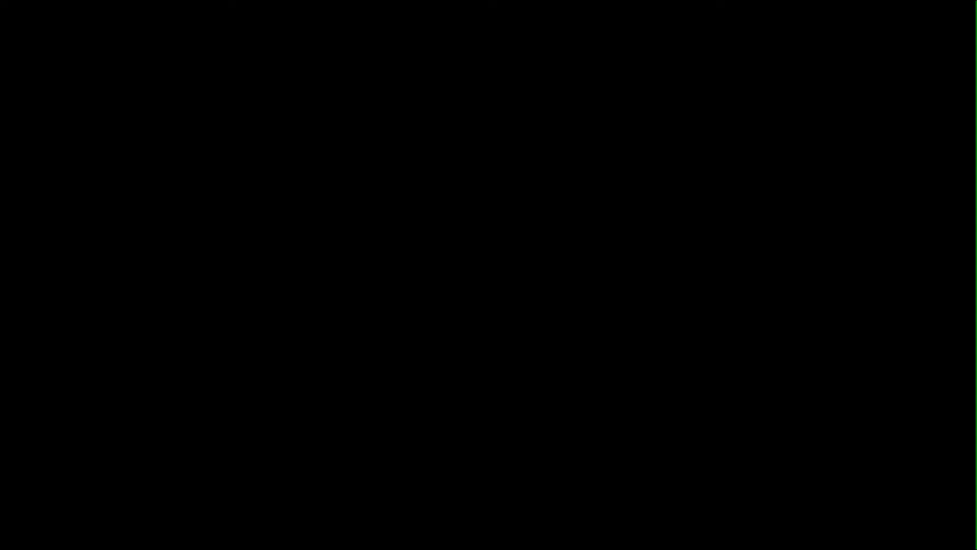
Allow the installer to run and load the primeOS-classic_0.6.1-20211206 image.
left_click(419, 410)
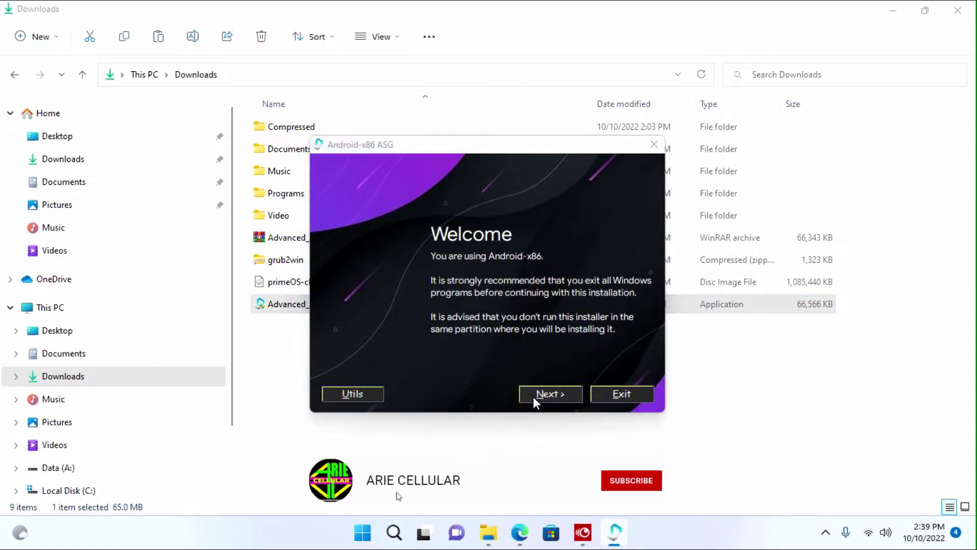
left_click(533, 396)
left_click(510, 314)
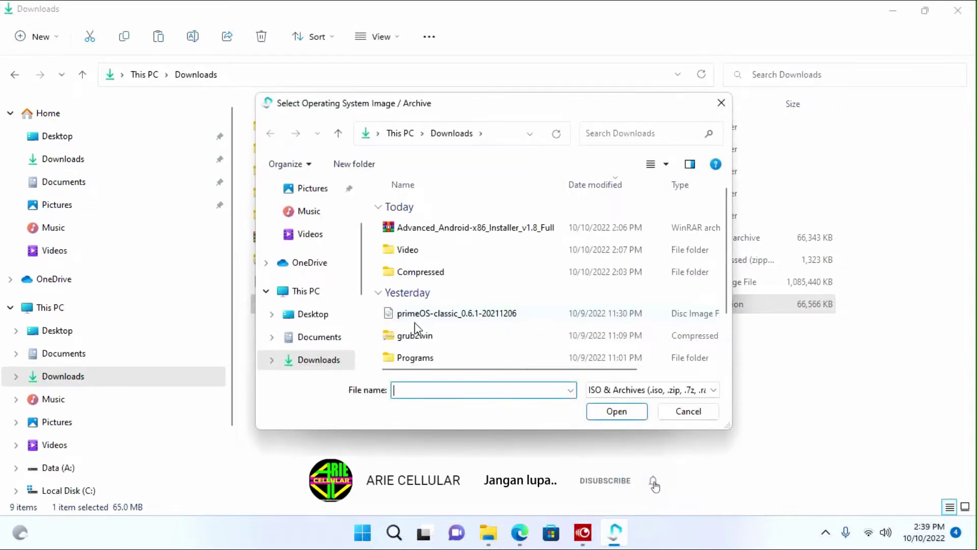
left_click(467, 322)
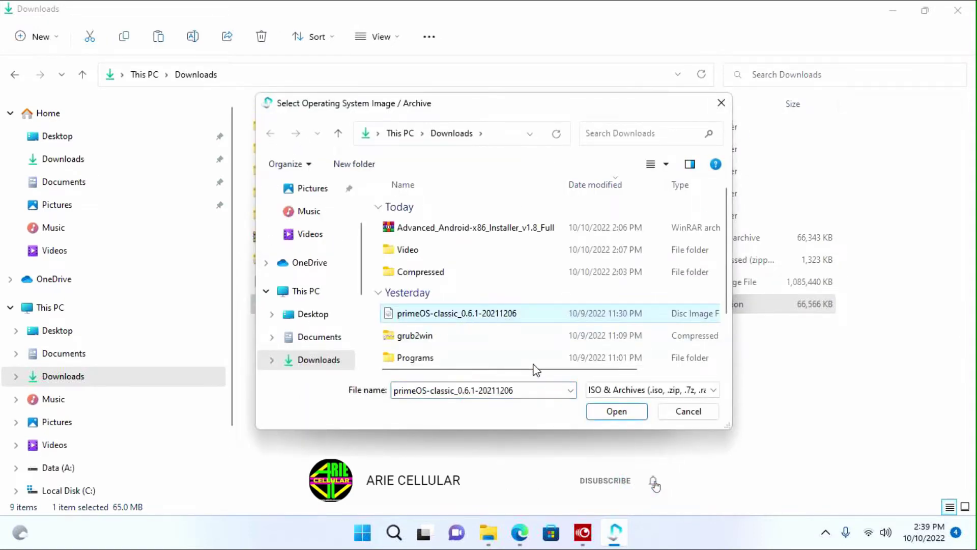
left_click(617, 413)
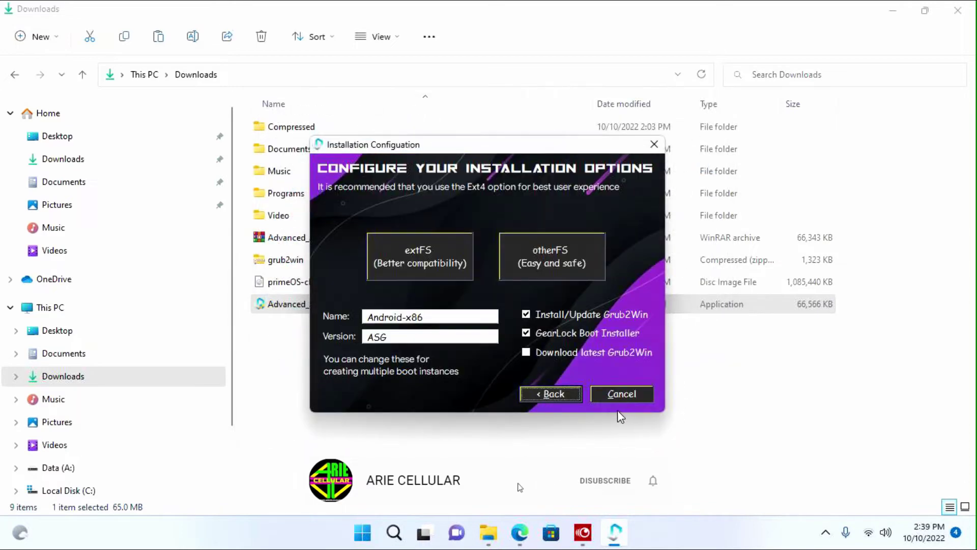
Set name Os Android and version Android 7 clasic, and untick GearLock and Grub2Win options.
left_click_drag(435, 313, 248, 330)
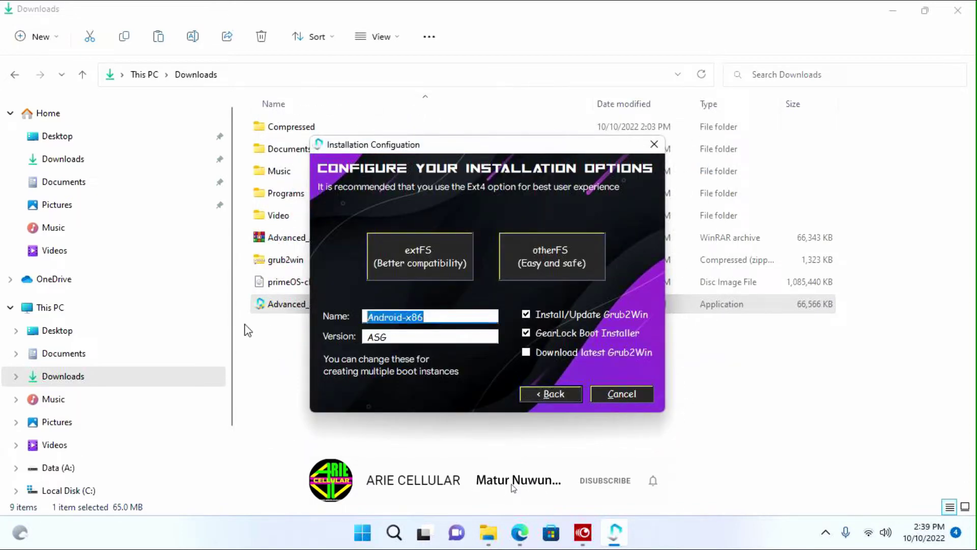
type("Fro")
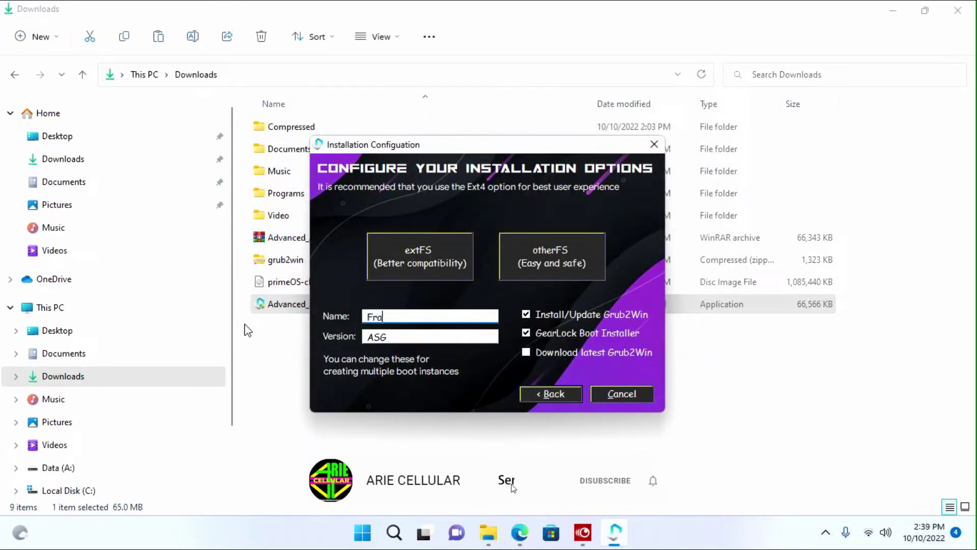
key("BackSpace")
key("BackSpace")
key("BackSpace")
type("Prime")
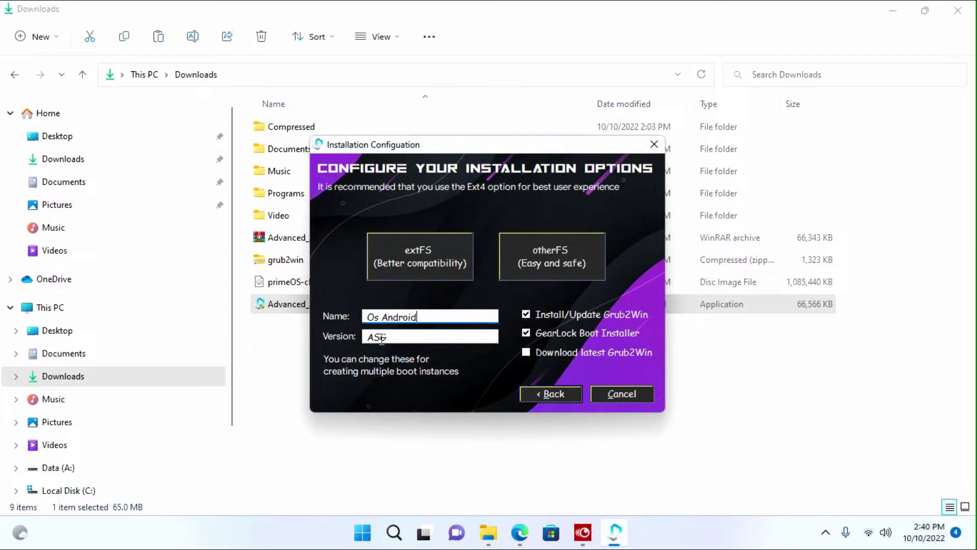
key("Tab")
type("An")
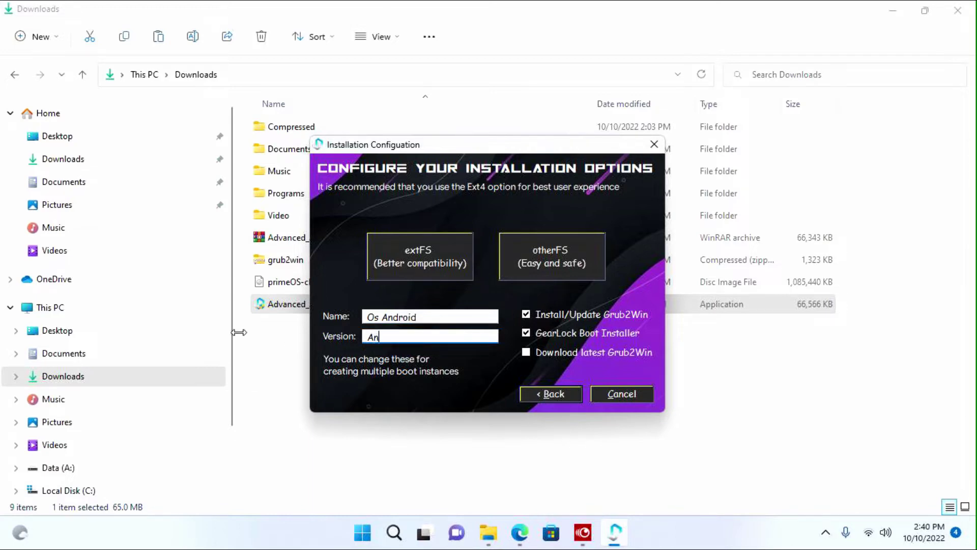
type("droid 7 clasic")
left_click(527, 331)
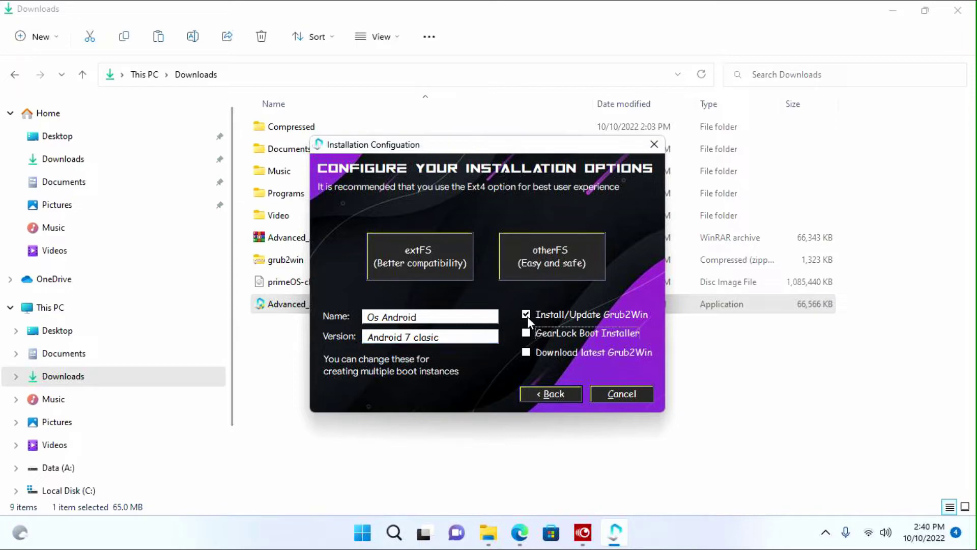
left_click(527, 315)
Choose otherFS with a 4 GB data image on the Data (A:) partition.
left_click(552, 257)
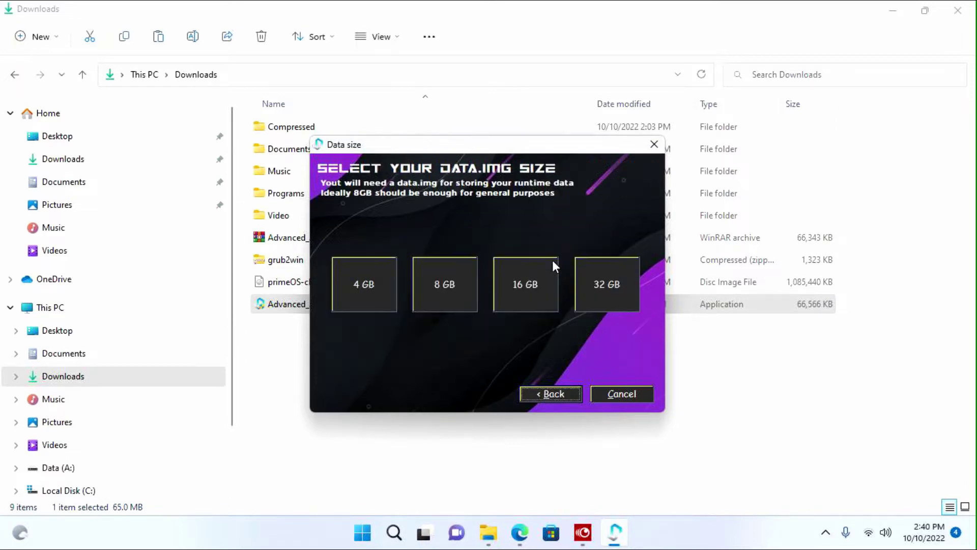
left_click(368, 286)
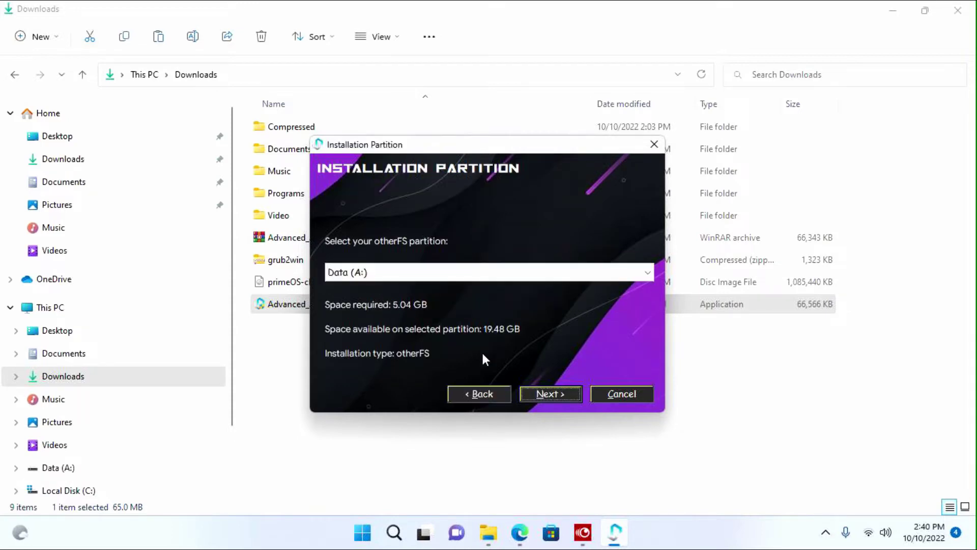
left_click(411, 277)
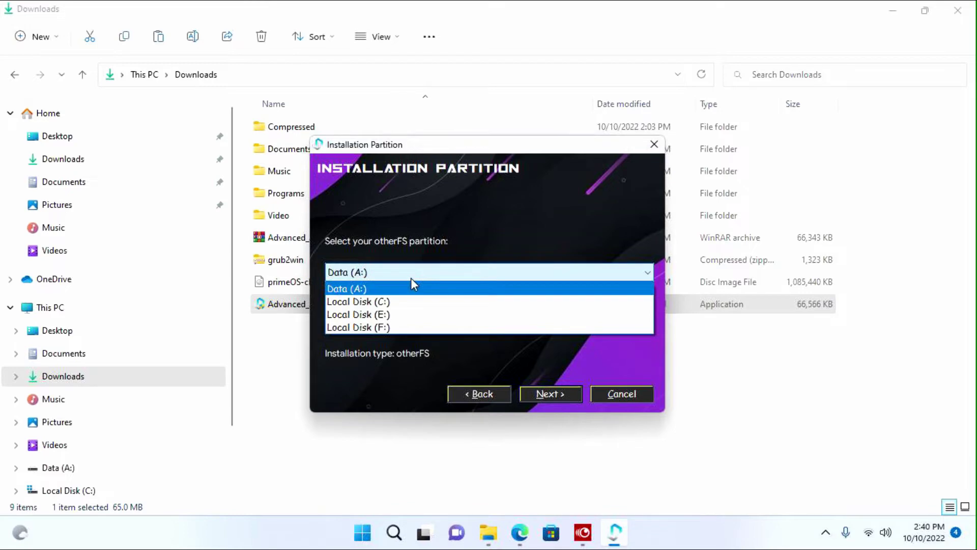
left_click(376, 302)
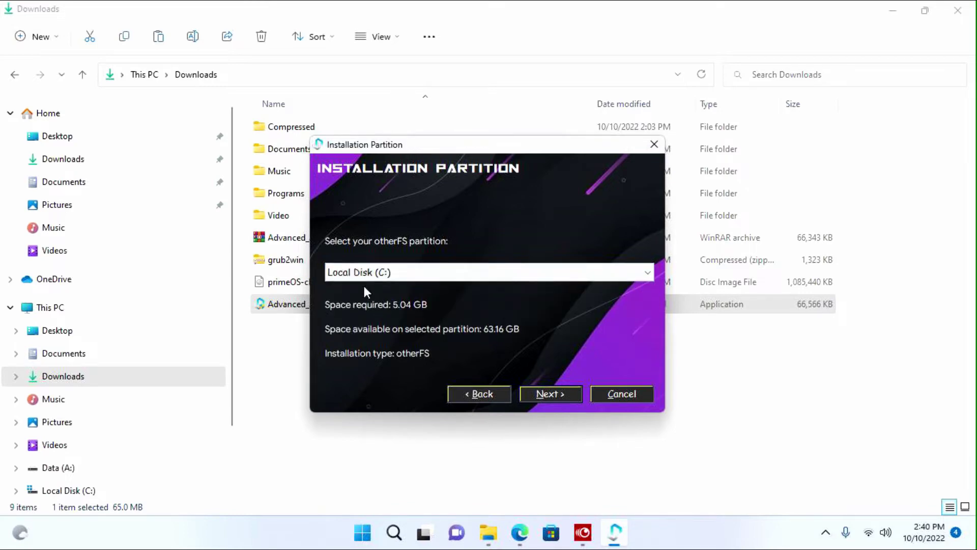
left_click(365, 280)
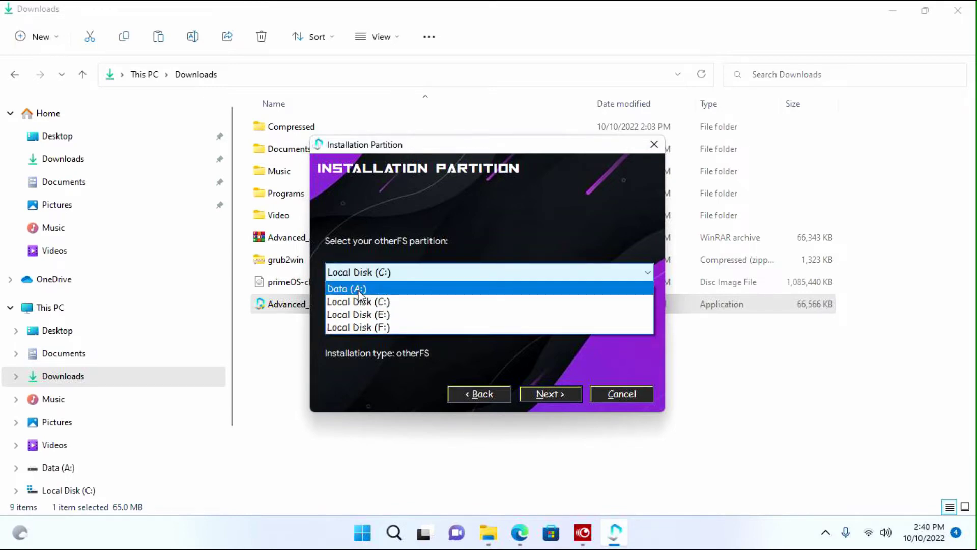
left_click(359, 289)
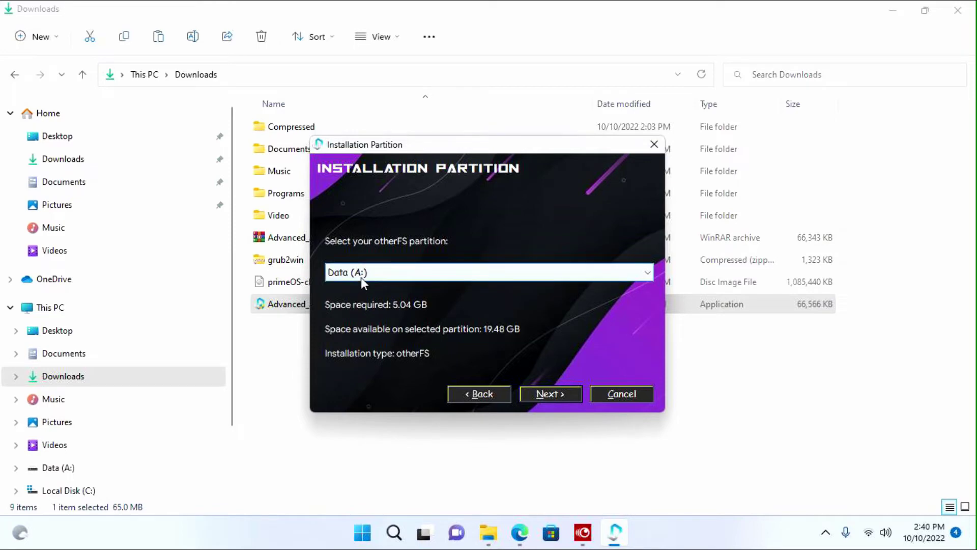
Install Os-Android Android-7-clasic and close the installer once it succeeds.
left_click(540, 396)
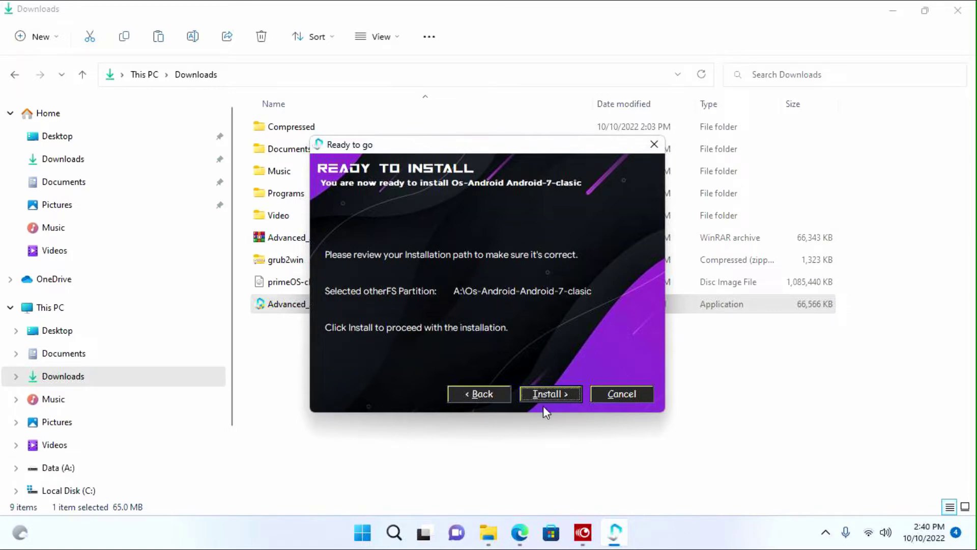
left_click(545, 395)
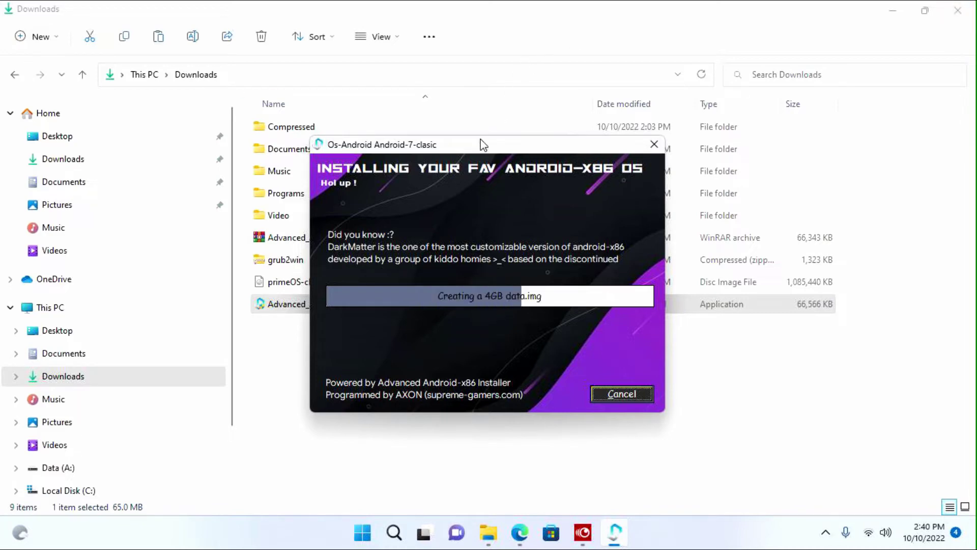
left_click_drag(481, 147, 502, 147)
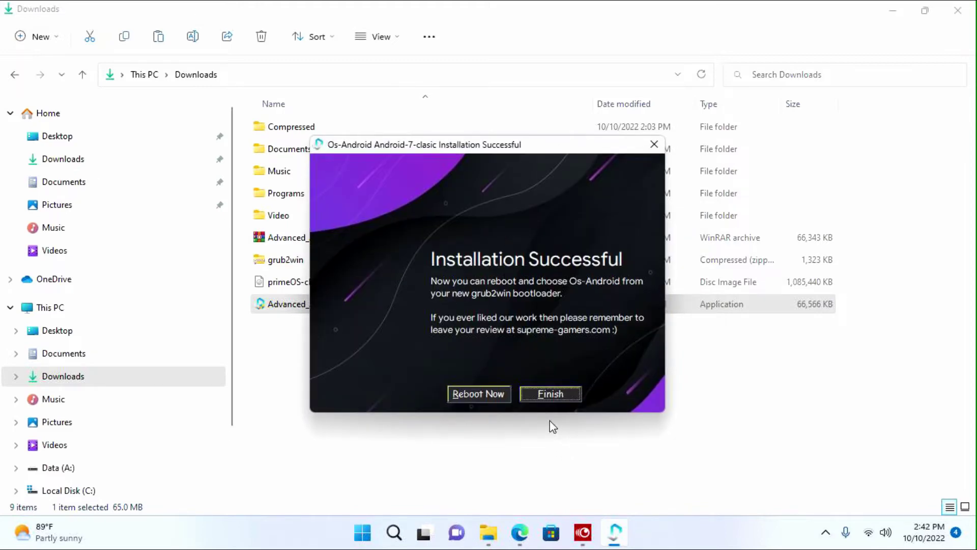
left_click(542, 394)
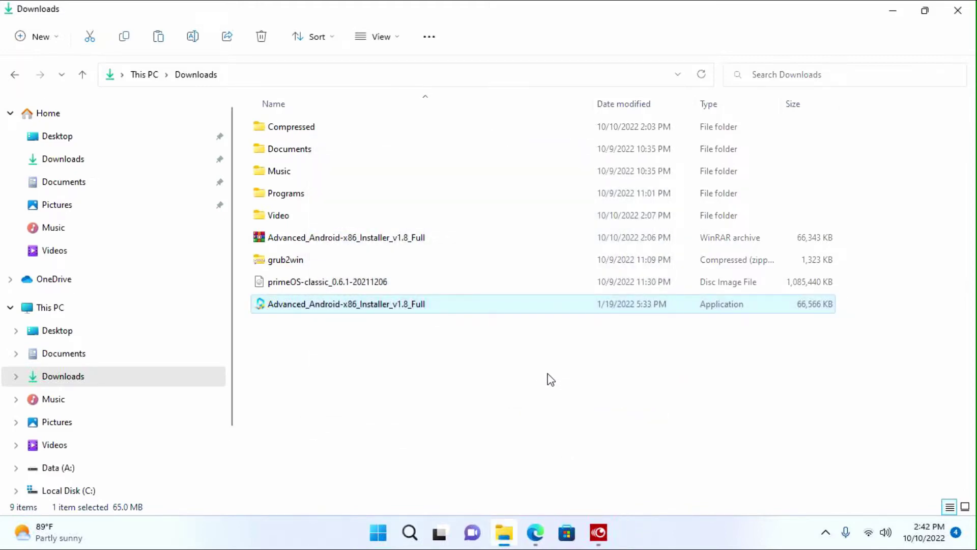
Extract grub2win.zip into Downloads with WinRAR and select the extracted setup application.
left_click(263, 254)
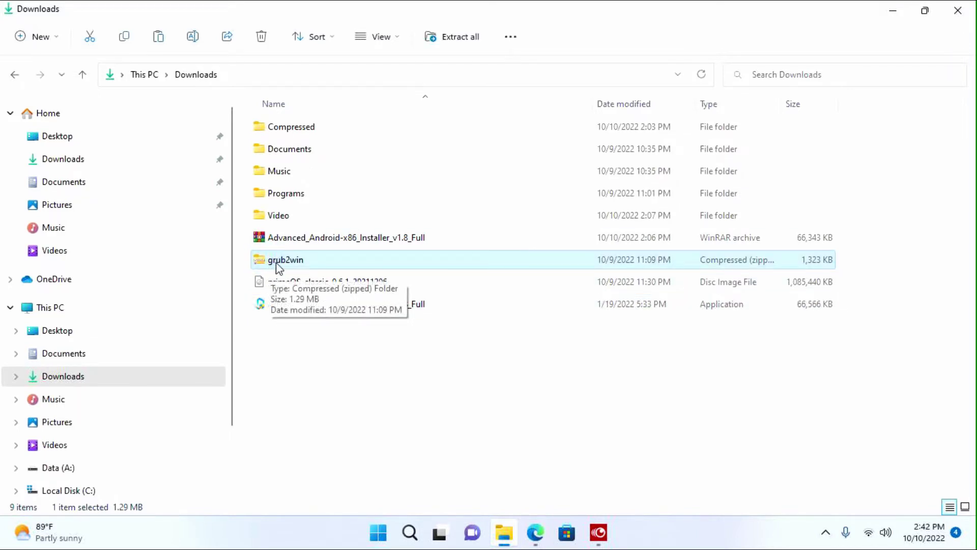
right_click(278, 264)
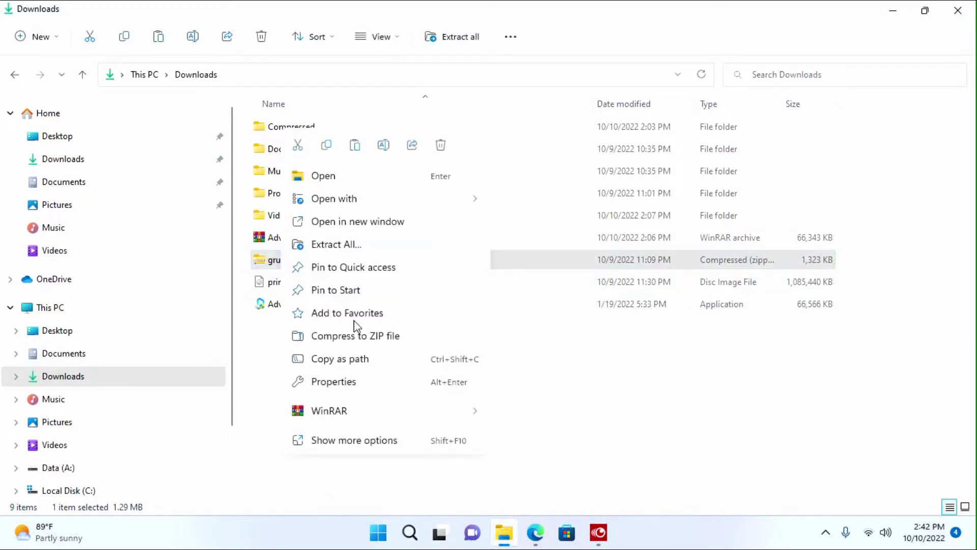
mouse_move(431, 411)
left_click(539, 480)
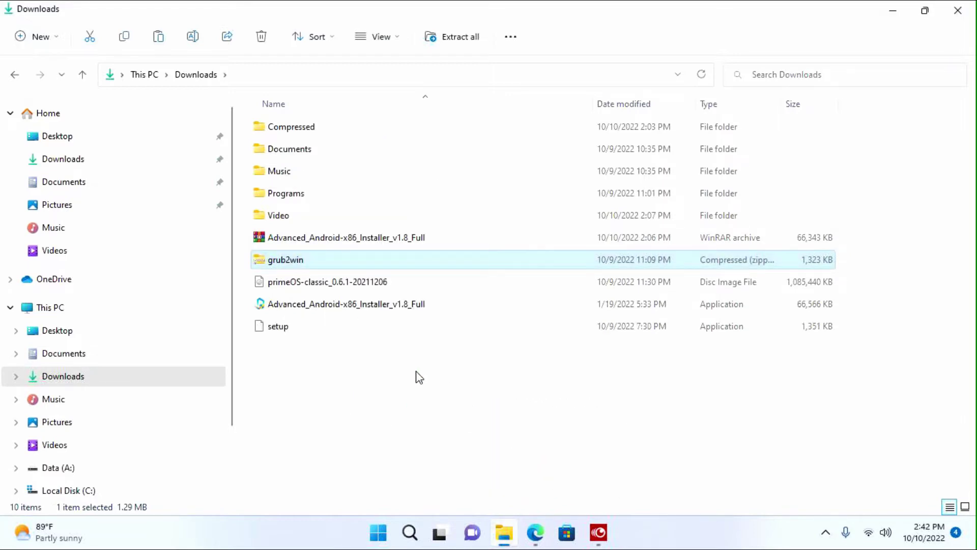
left_click(277, 327)
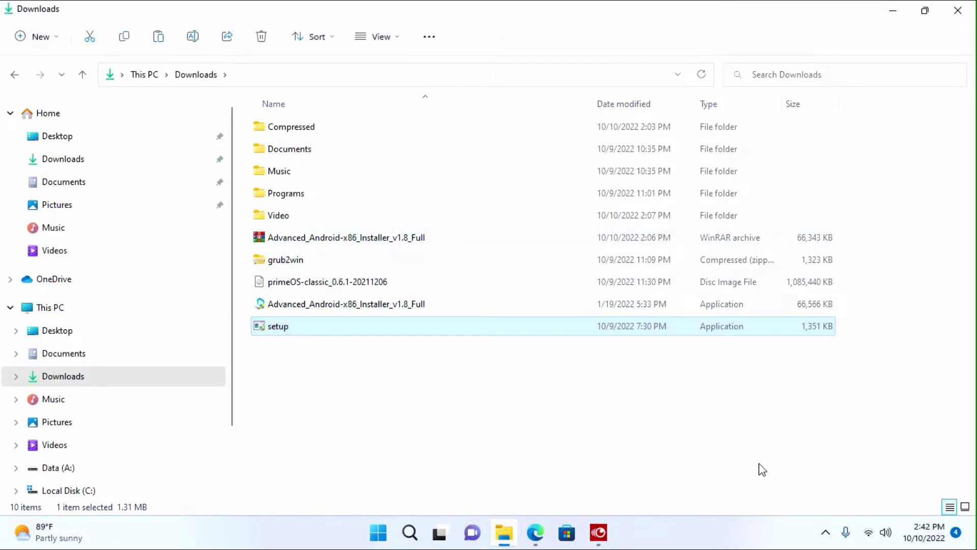
left_click(827, 532)
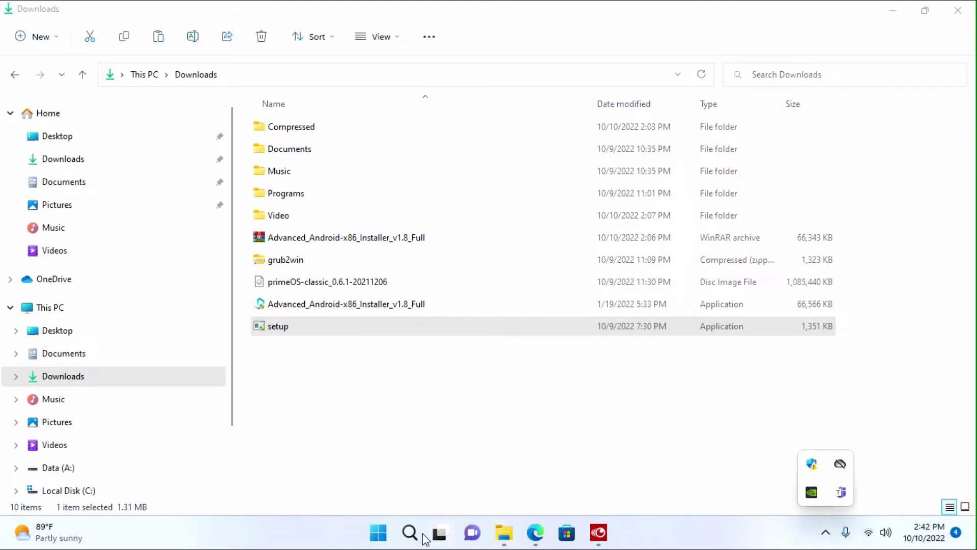
Switch off real-time protection in Windows Security's Virus & threat protection settings.
left_click(379, 532)
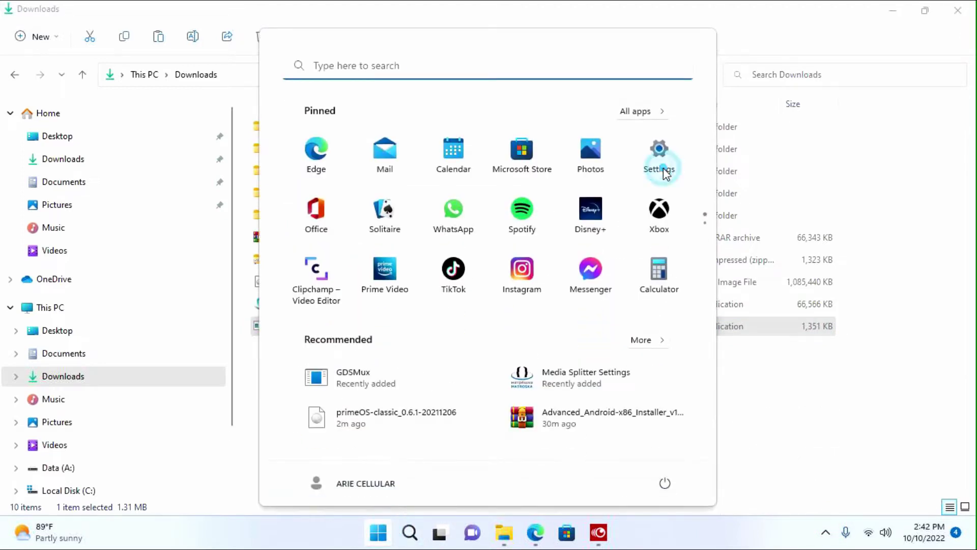
left_click(664, 169)
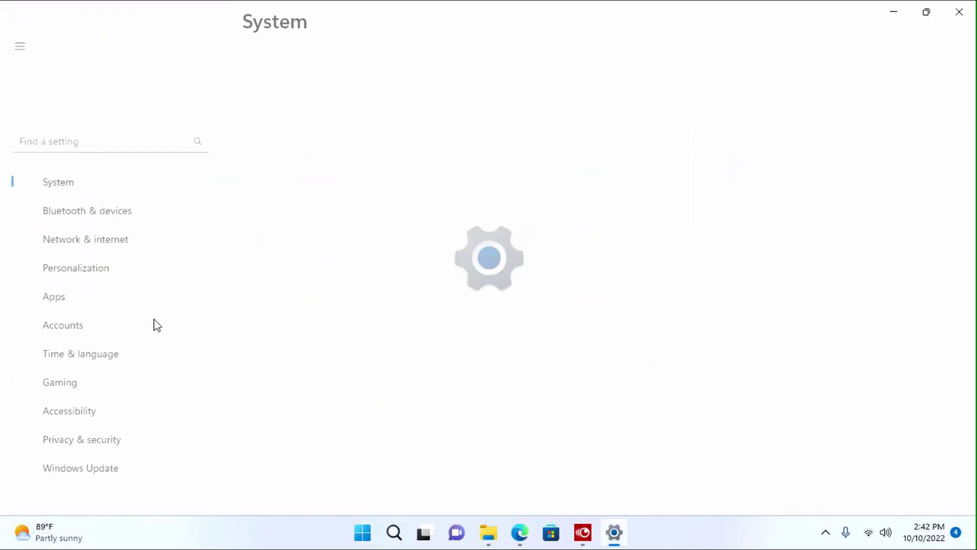
left_click(111, 411)
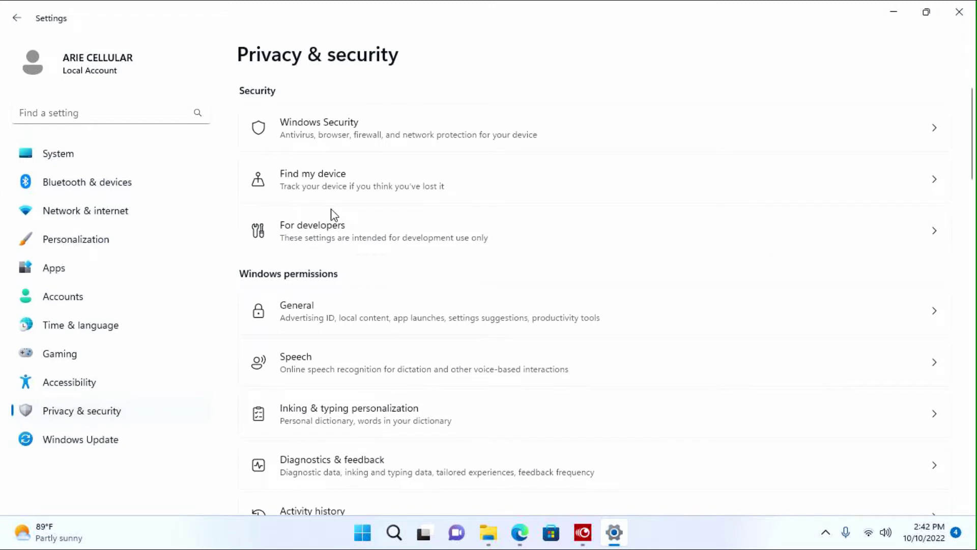
left_click(321, 141)
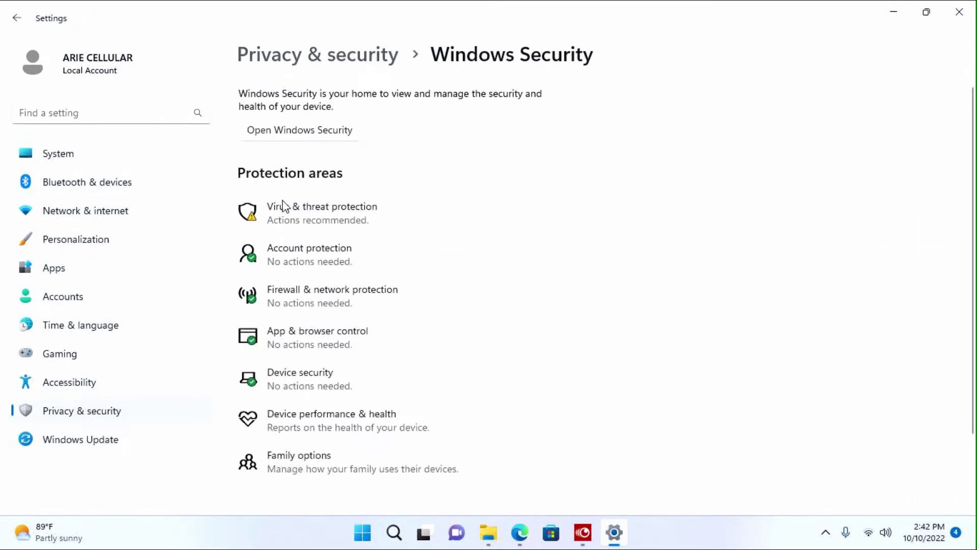
left_click(295, 131)
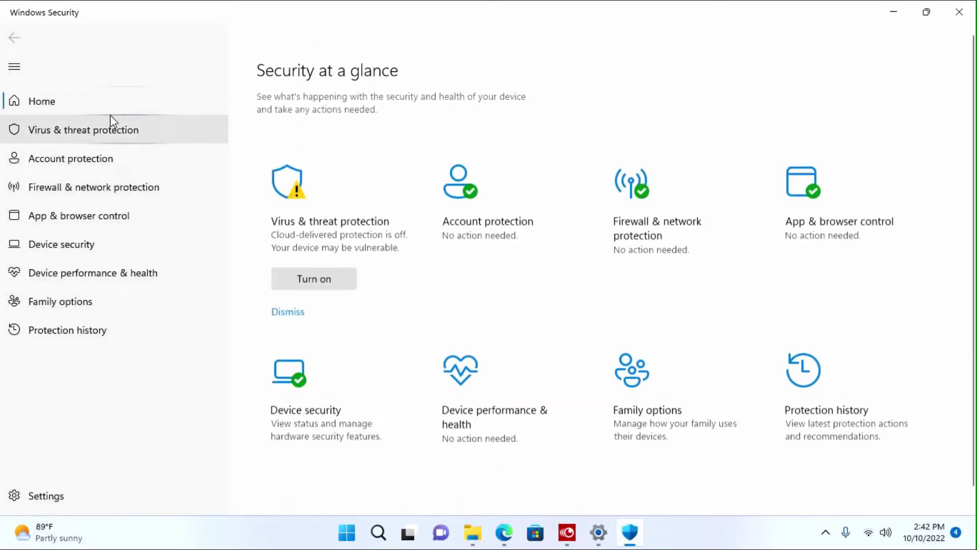
left_click(101, 134)
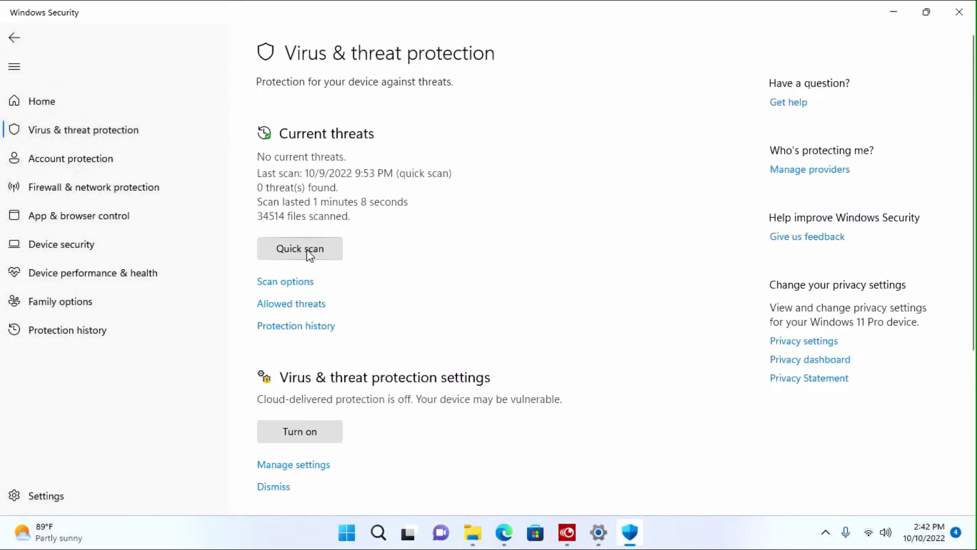
scroll(311, 255, "down", 5)
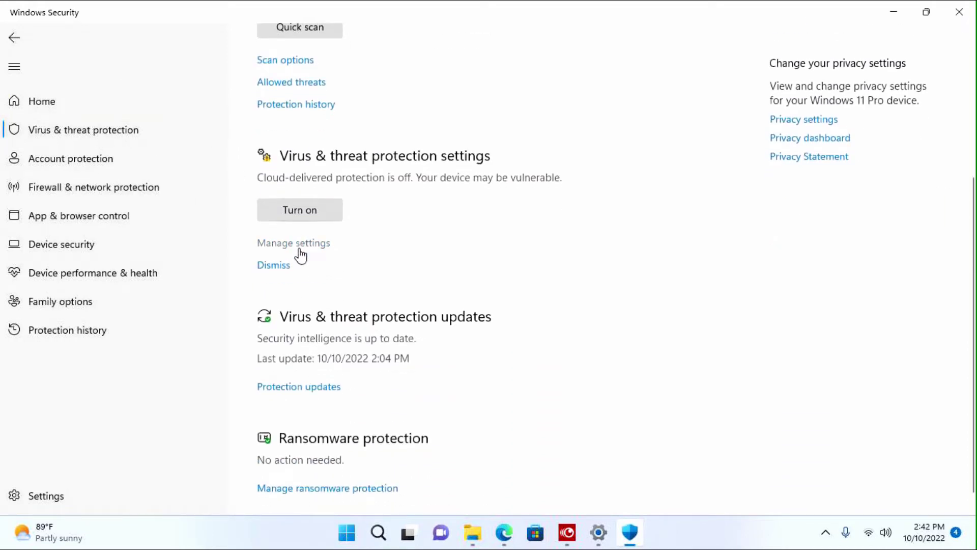
left_click(299, 246)
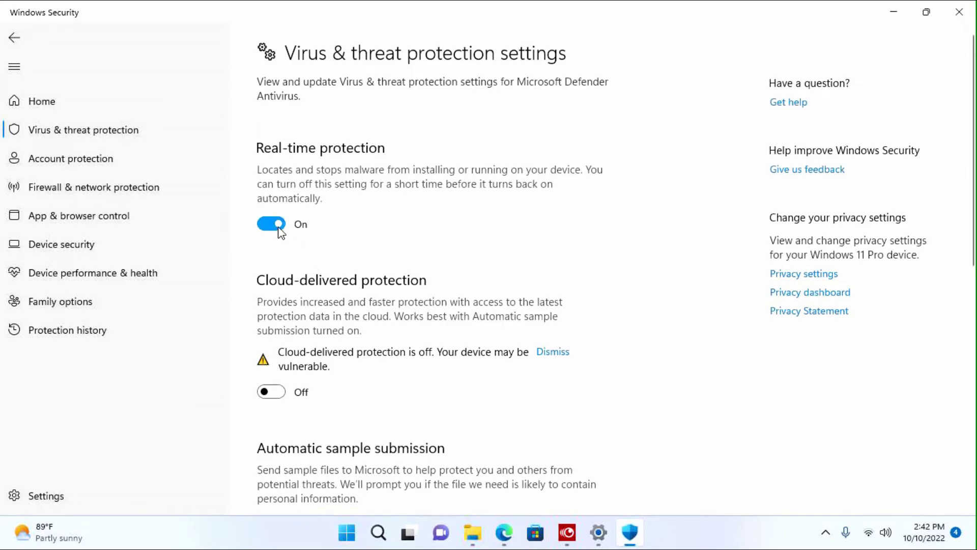
left_click(279, 227)
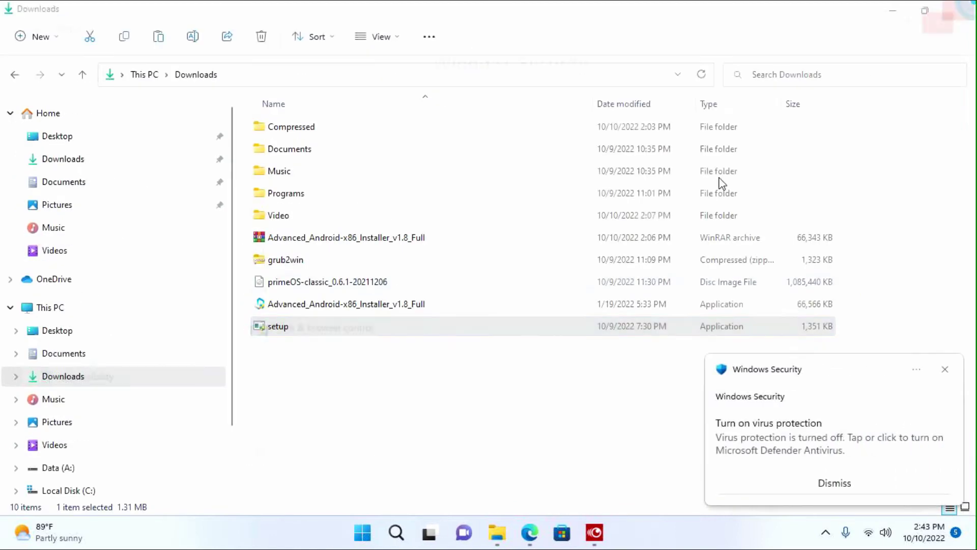
Run Grub2Win setup, download the GNU Grub modules and install to C:\grub2 with EFI modules.
left_click(413, 404)
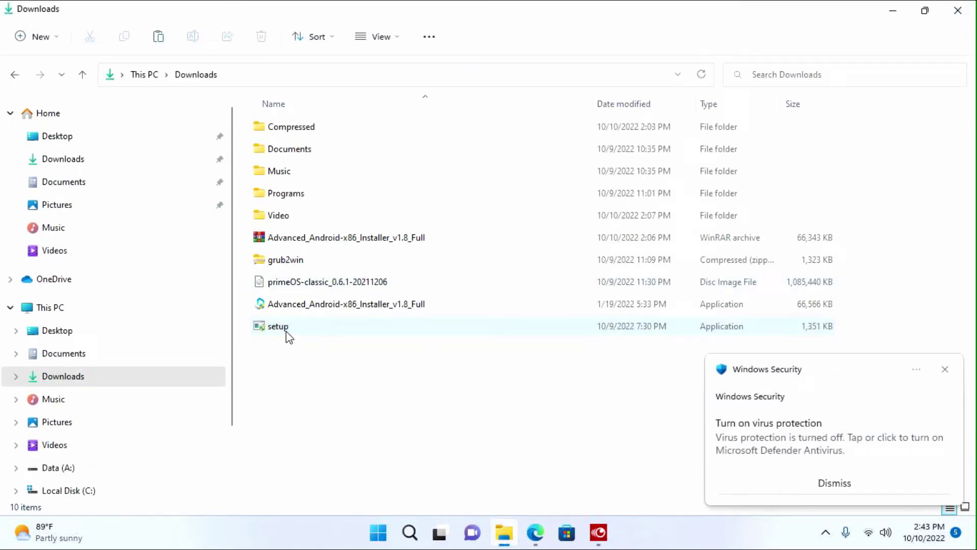
double_click(284, 328)
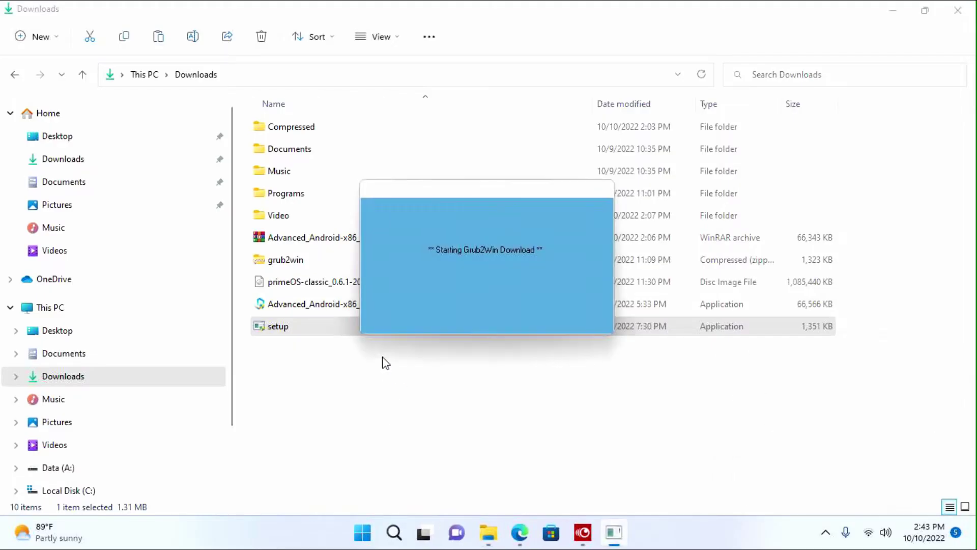
left_click(872, 541)
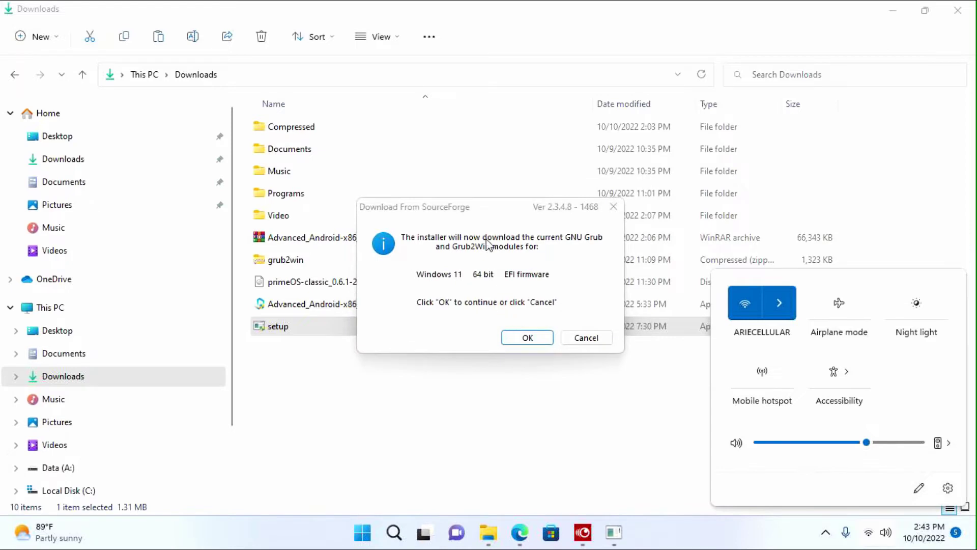
left_click(535, 340)
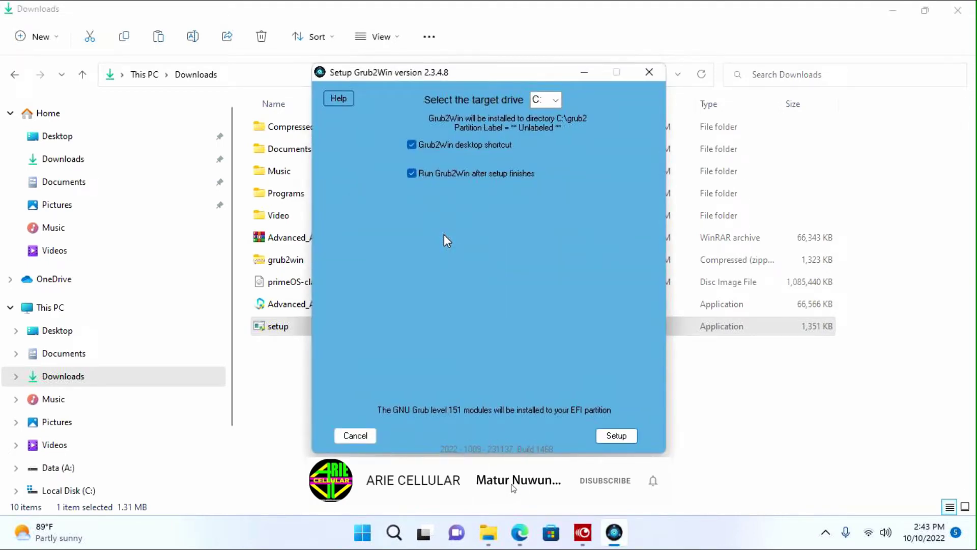
left_click(617, 435)
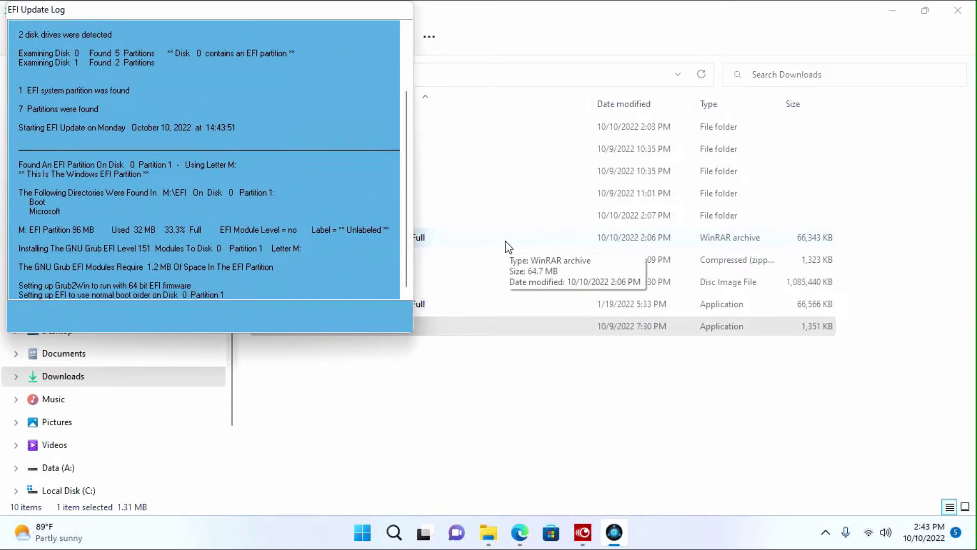
left_click(963, 19)
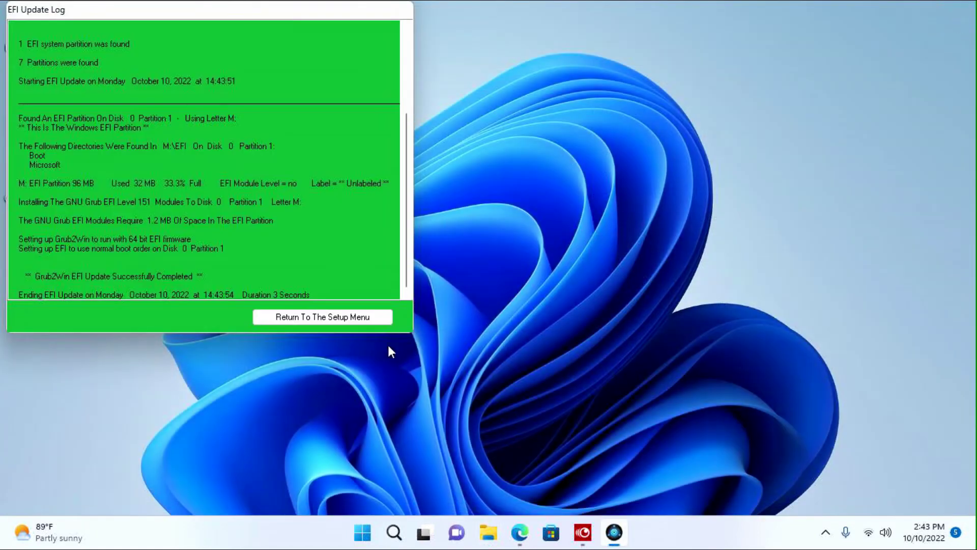
left_click(331, 318)
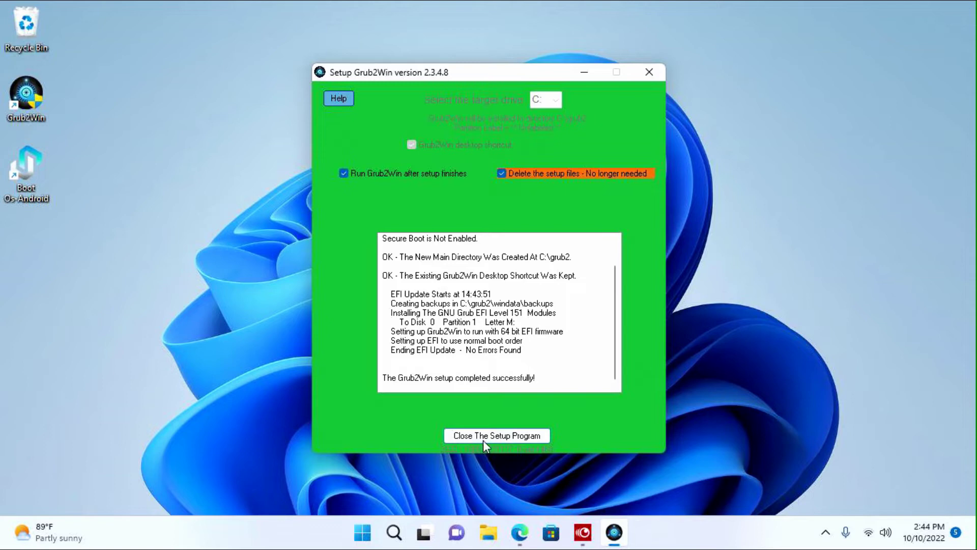
Close setup, then set and save the beachsunset background as the Grub2Win boot menu theme.
left_click(498, 435)
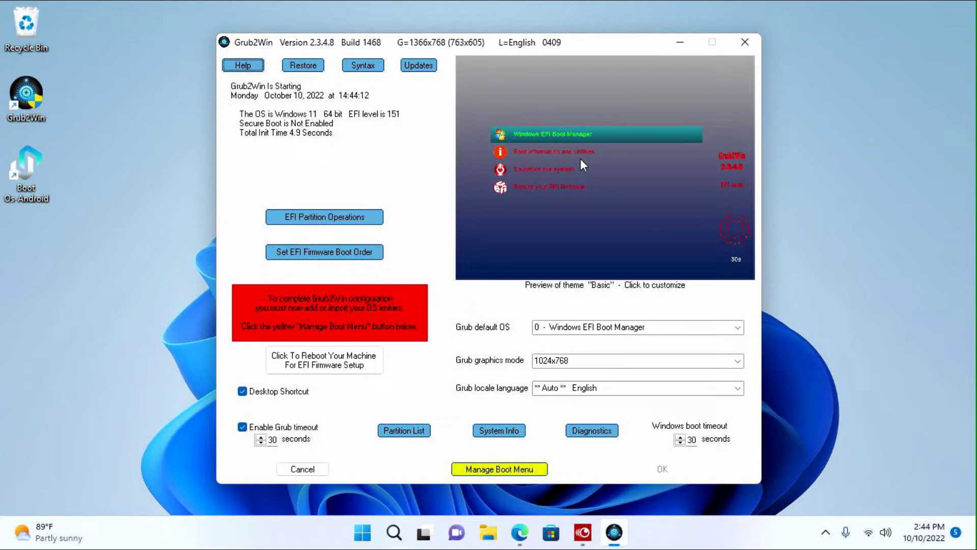
left_click(642, 172)
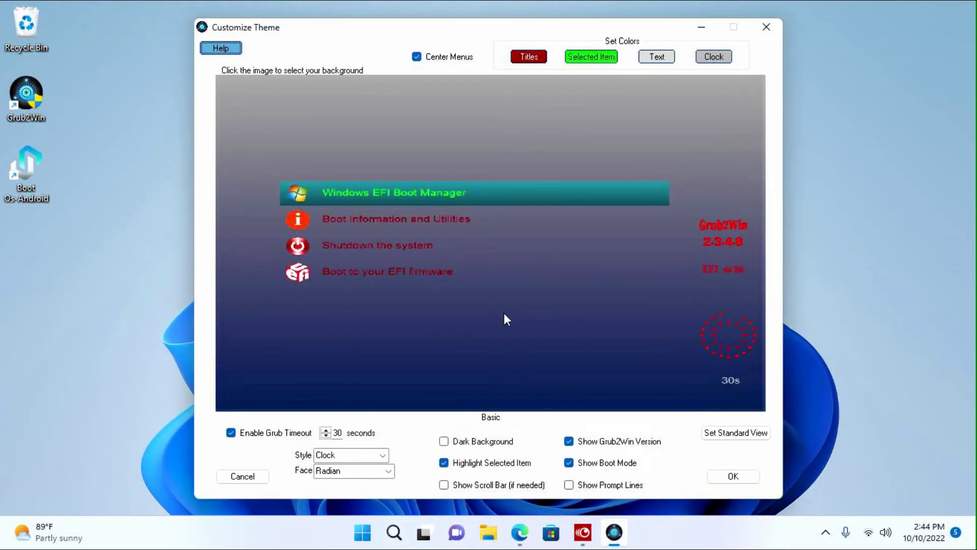
left_click(564, 261)
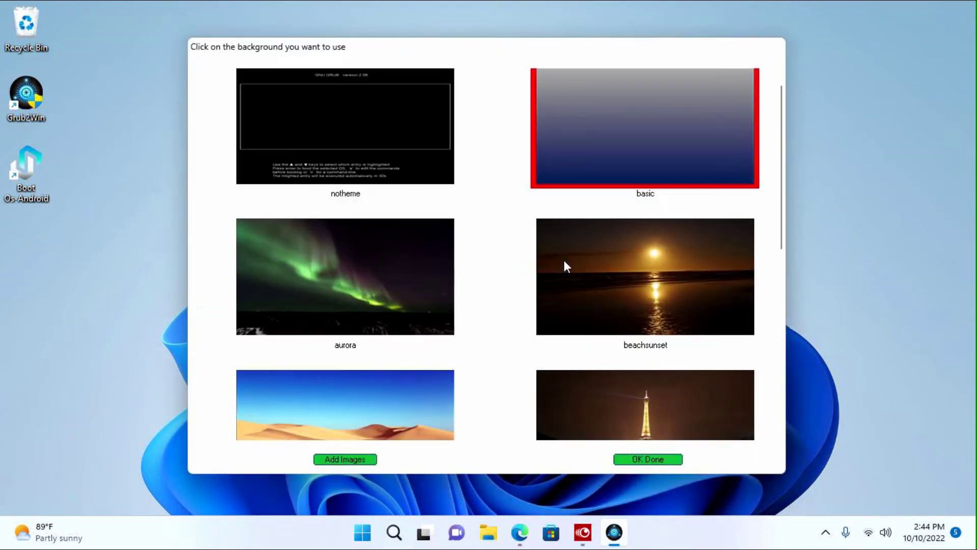
scroll(594, 346, "down", 2)
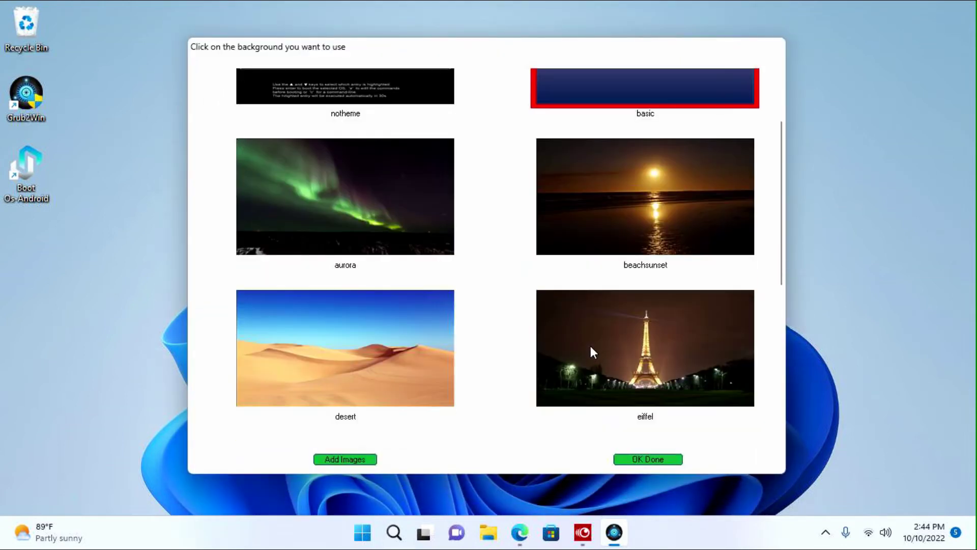
scroll(613, 244, "up", 2)
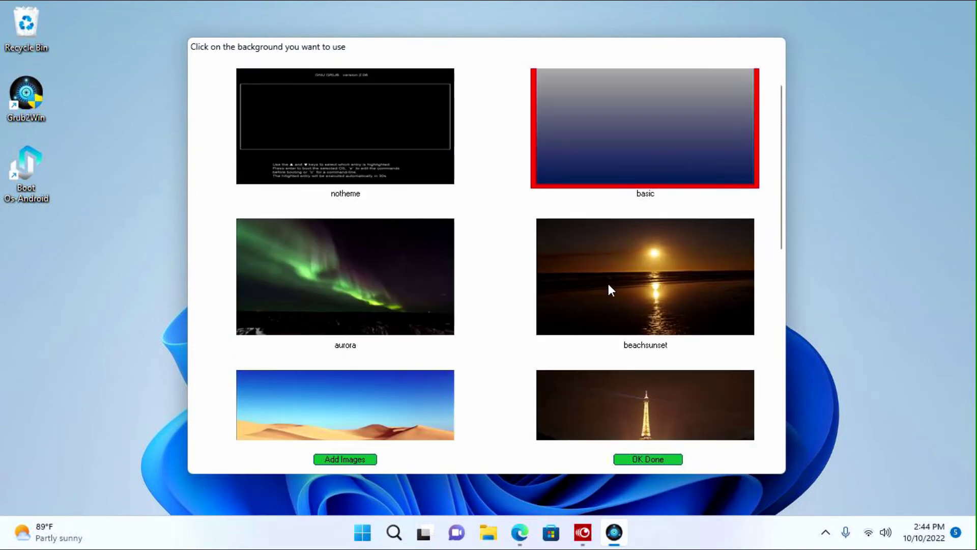
left_click(652, 282)
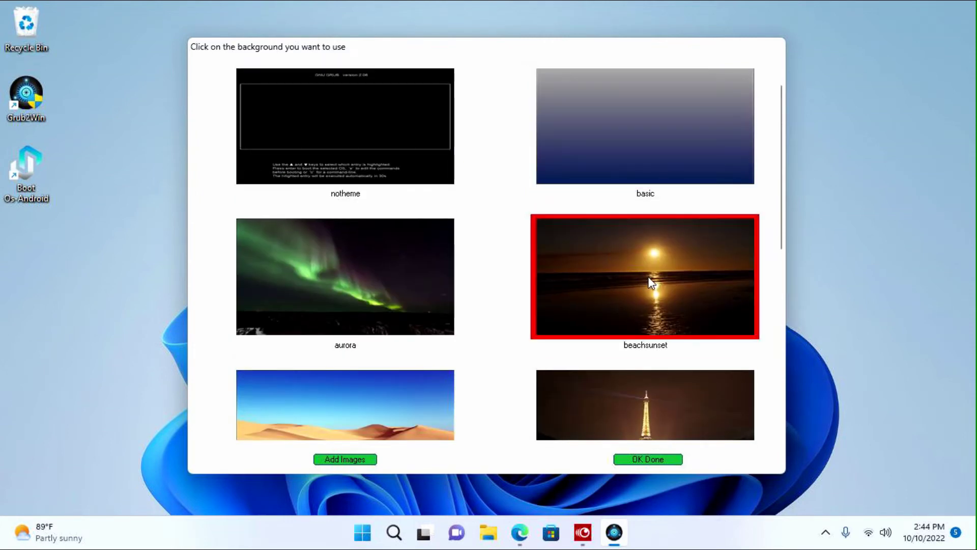
left_click(662, 460)
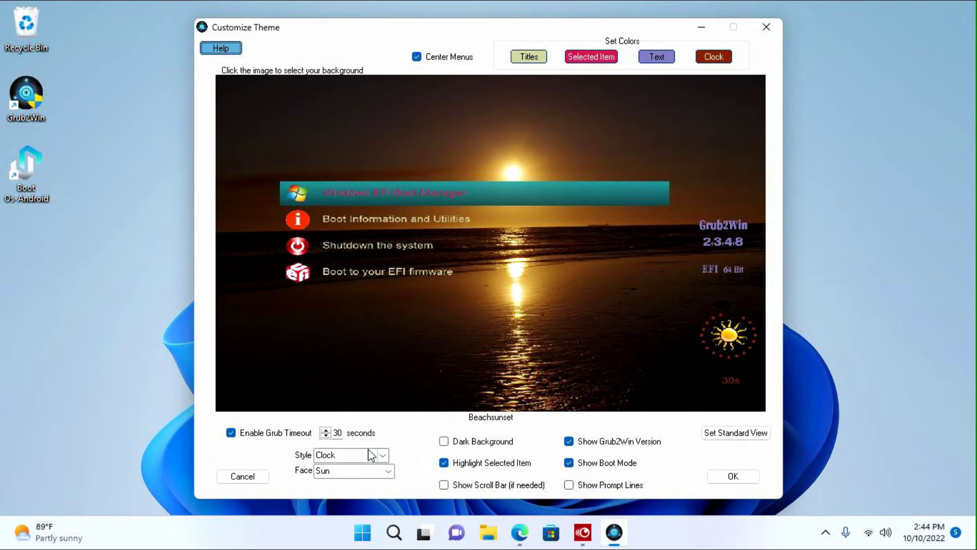
left_click(733, 475)
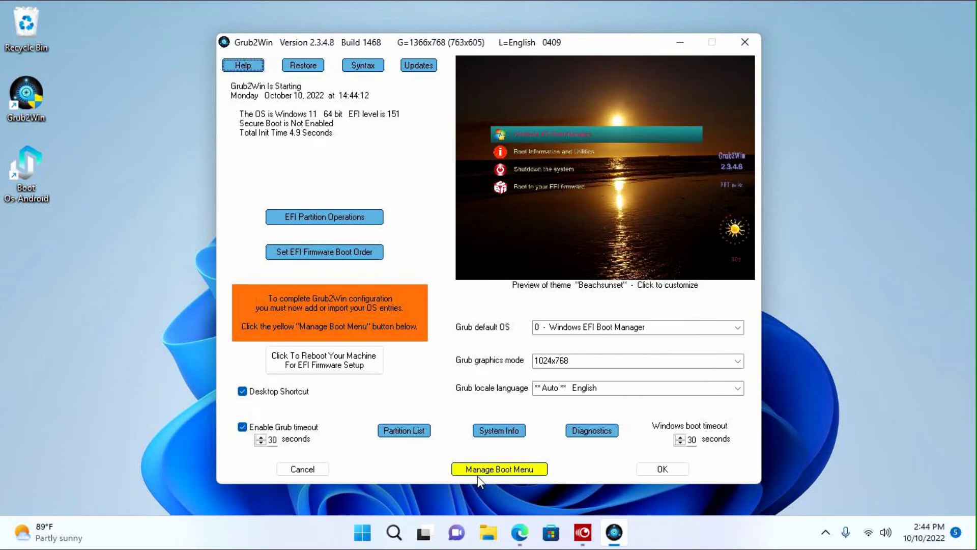
Add a new boot menu entry of type android titled 'Android os'.
left_click(498, 470)
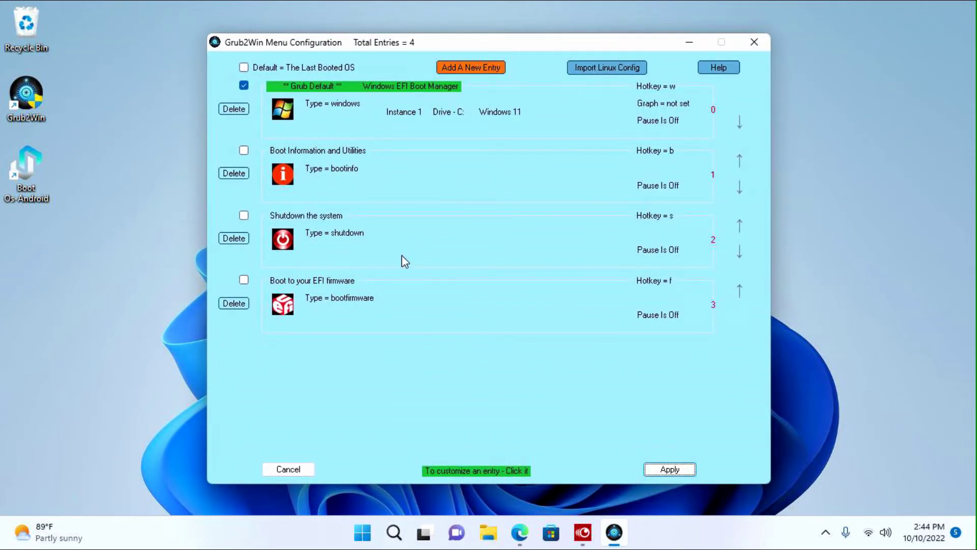
left_click(469, 71)
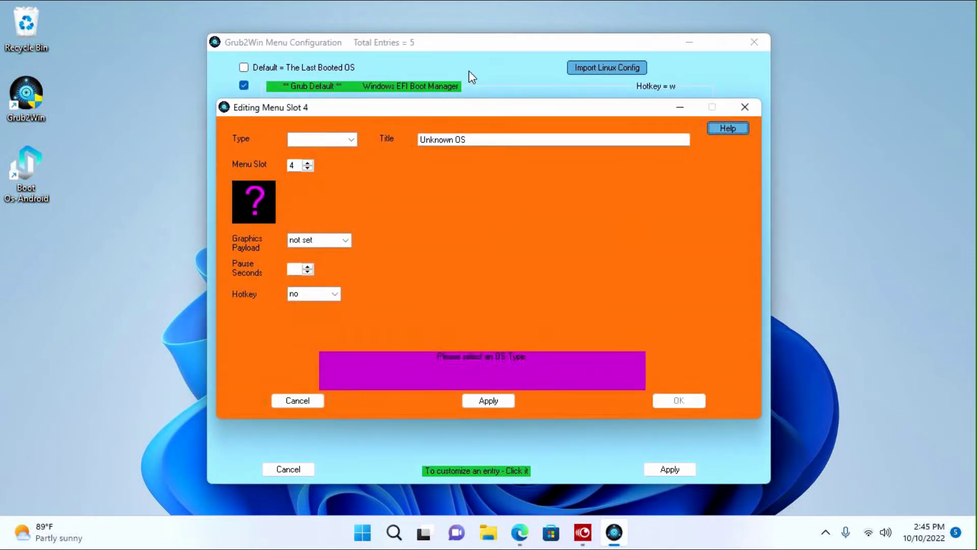
left_click(354, 138)
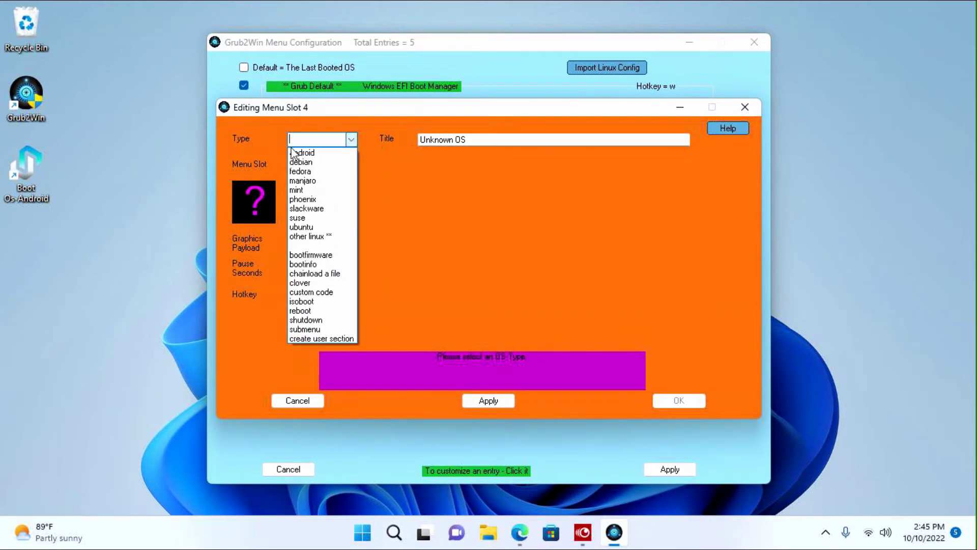
left_click(305, 152)
left_click_drag(489, 140, 419, 141)
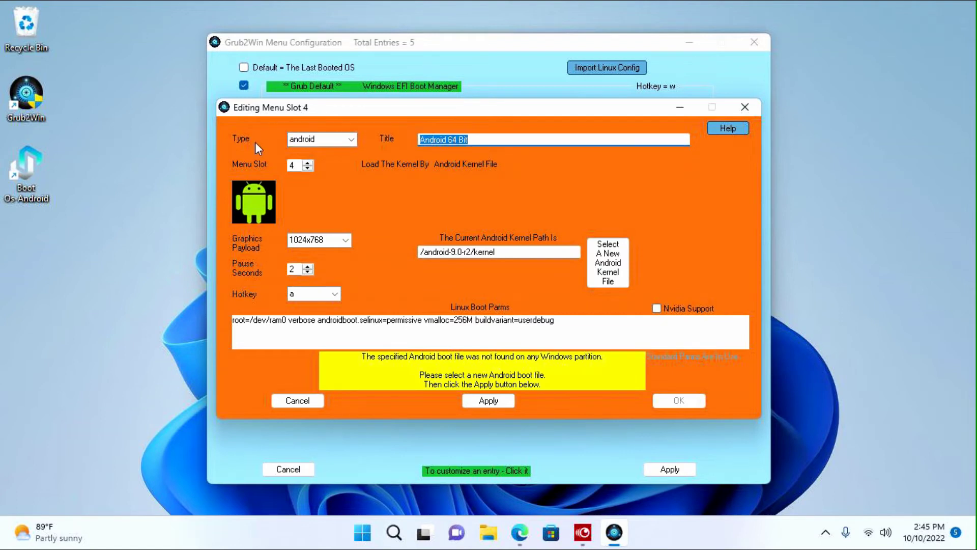
type("f")
type("A")
type("N")
key("BackSpace")
type("ndroid os")
key("shift+Left")
key("shift+Home")
left_click(460, 140)
Point the entry to the kernel in A:\Os-Android-Android-7-clasic and save the menu configuration.
left_click(604, 264)
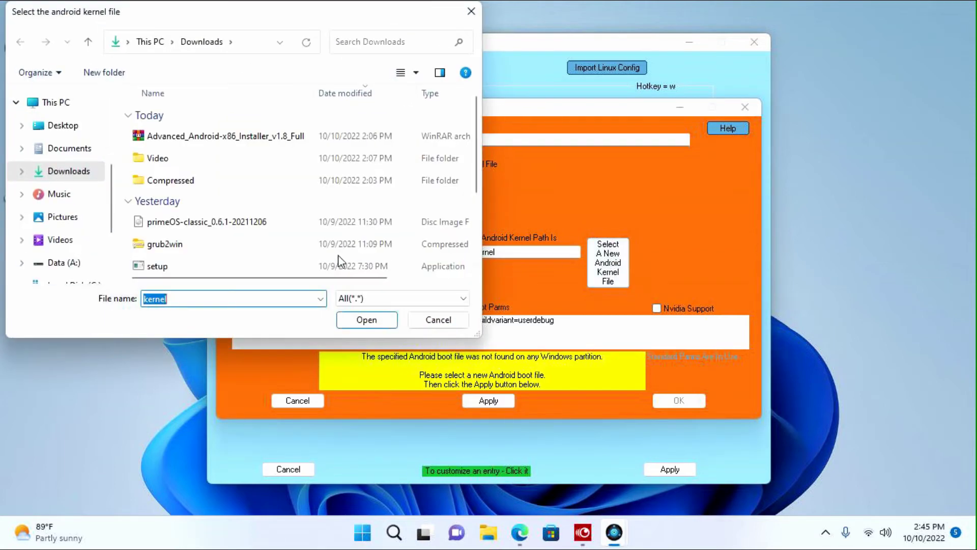
scroll(114, 189, "down", 3)
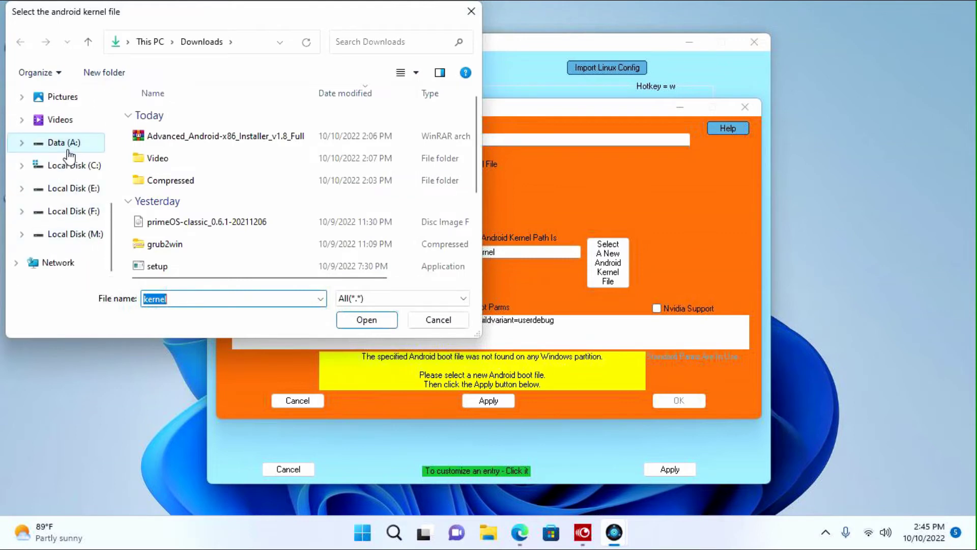
left_click(66, 143)
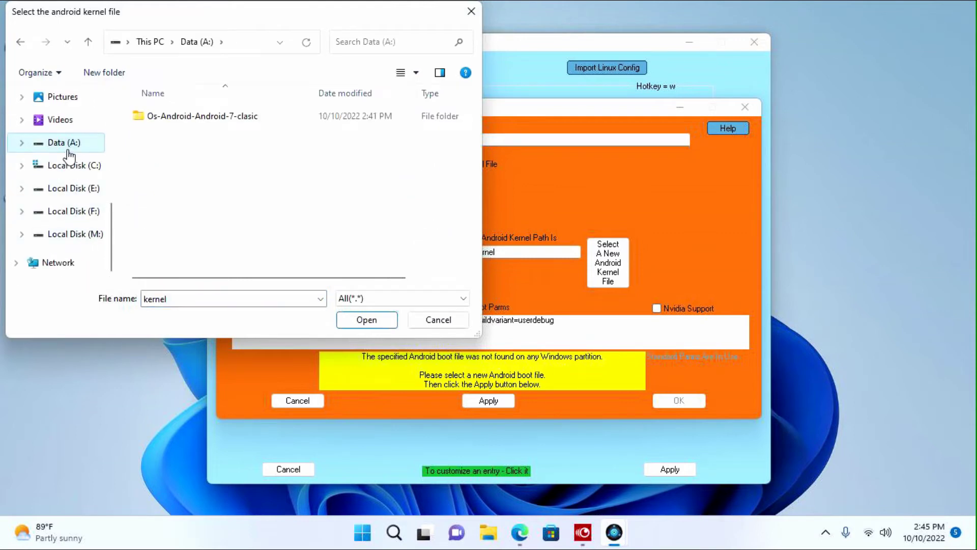
double_click(186, 122)
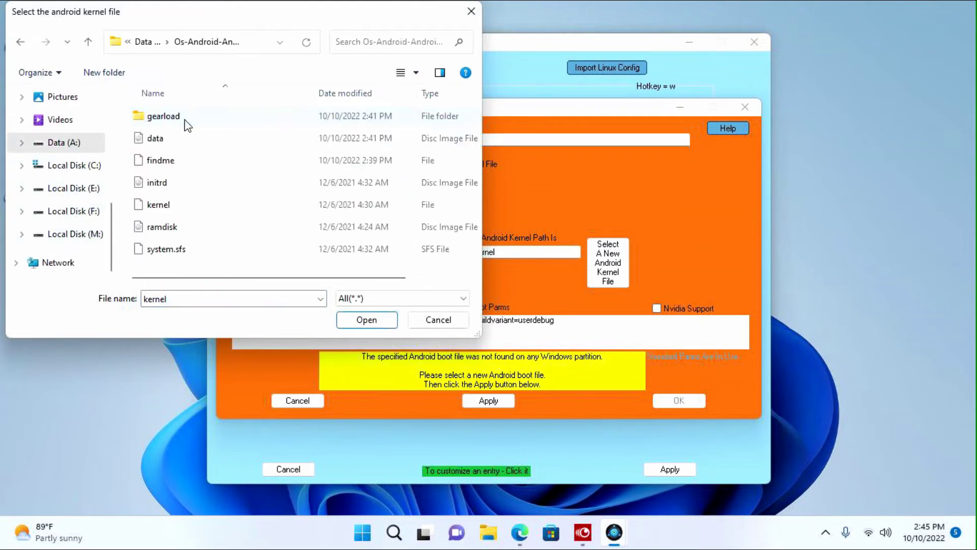
left_click(157, 208)
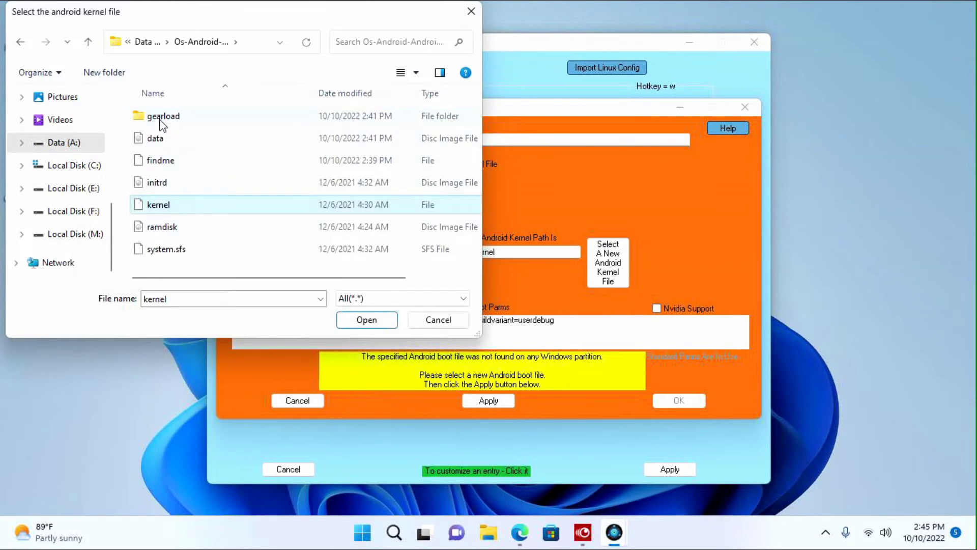
left_click(377, 325)
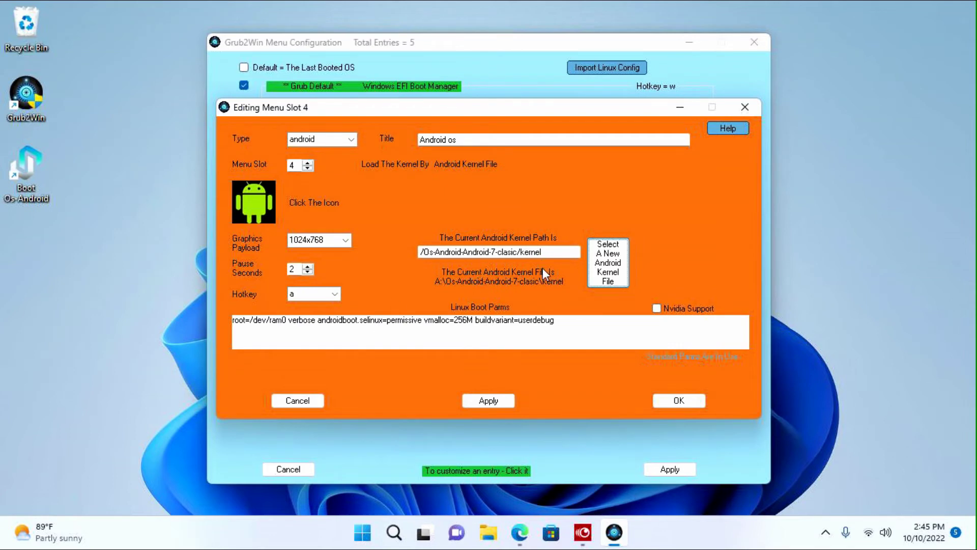
left_click(502, 400)
left_click(662, 402)
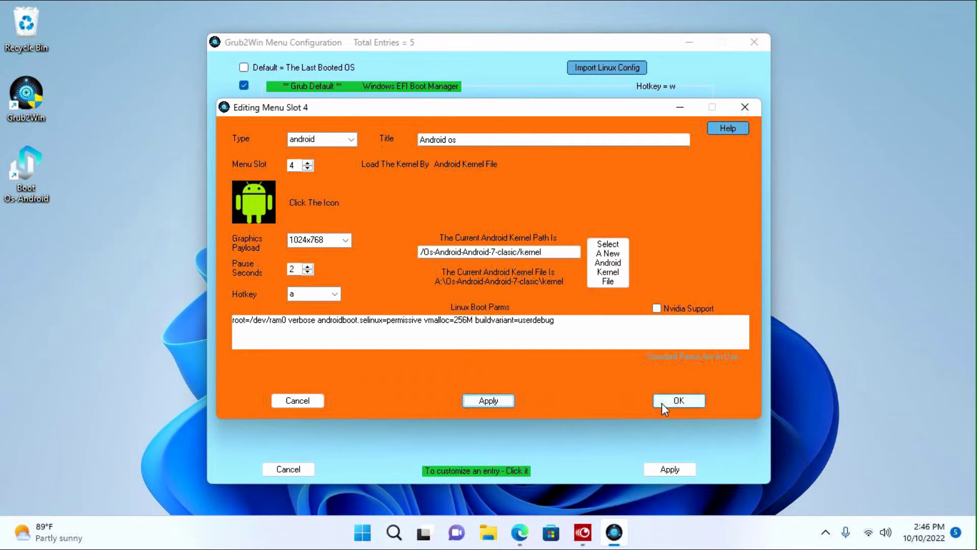
left_click(669, 467)
left_click(659, 469)
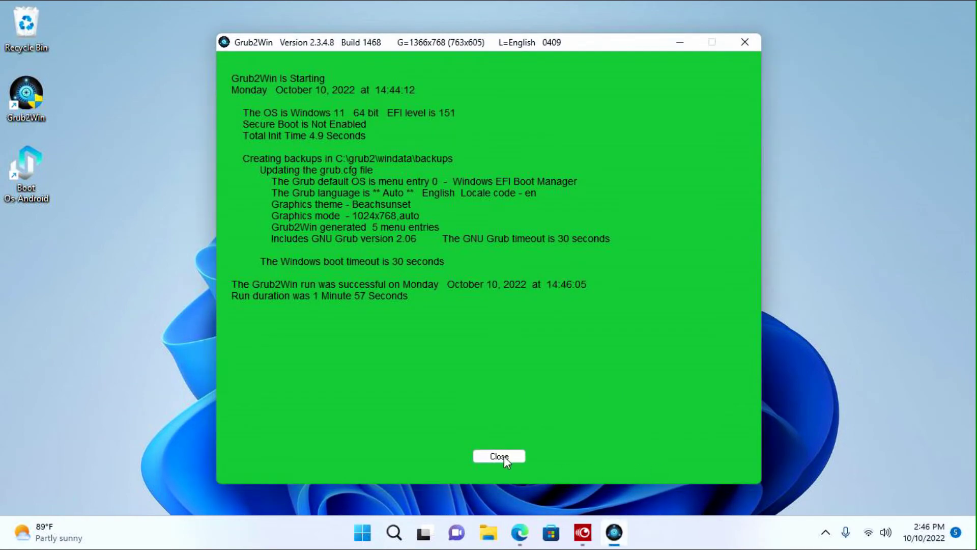
Close the Grub2Win run report, confirm the firmware notice, and minimise the EFI Firmware Issues help page.
left_click(499, 456)
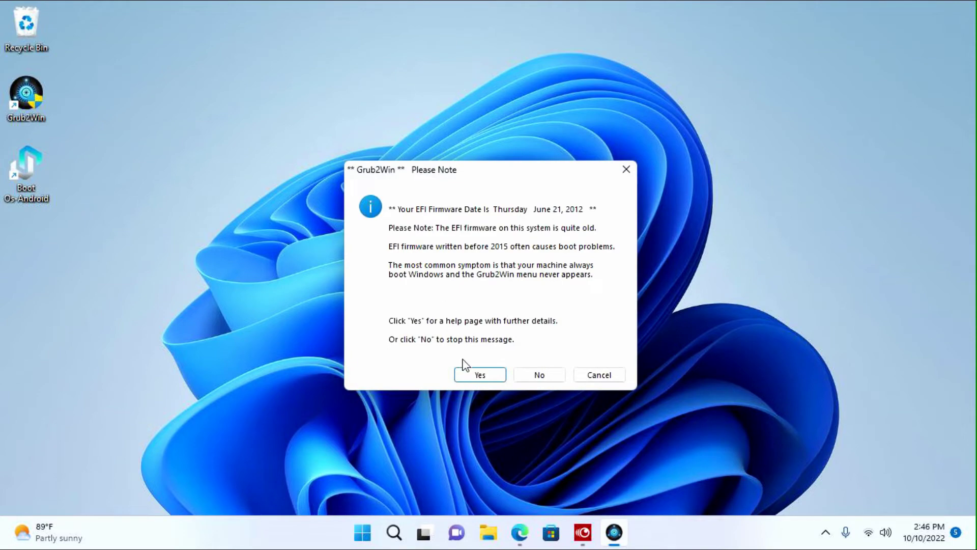
left_click(480, 376)
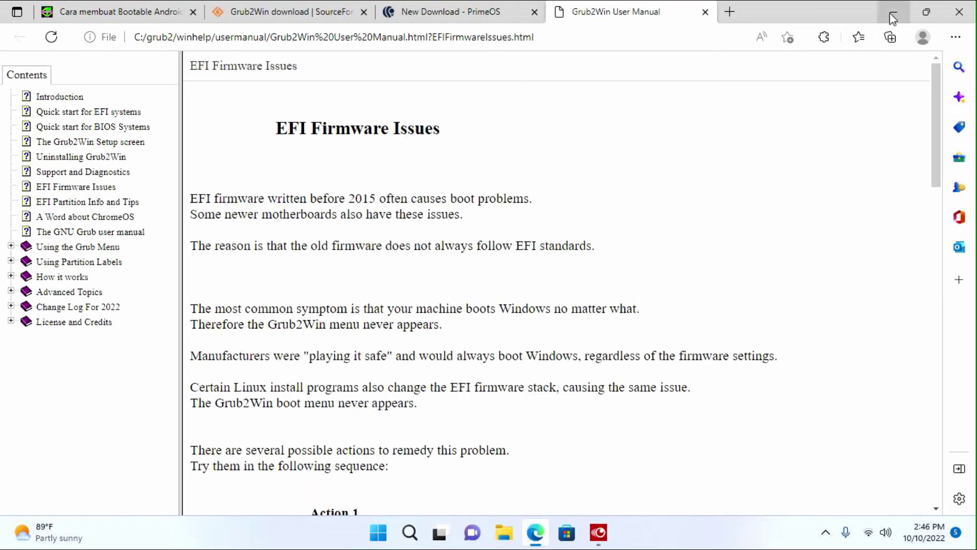
left_click(893, 11)
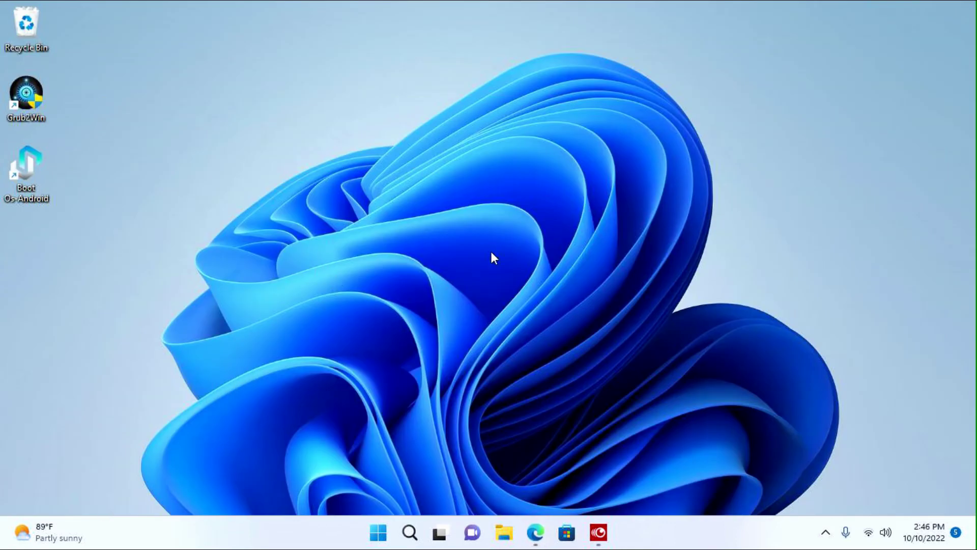
Restart Windows 11 from the Start menu's power options.
left_click(378, 533)
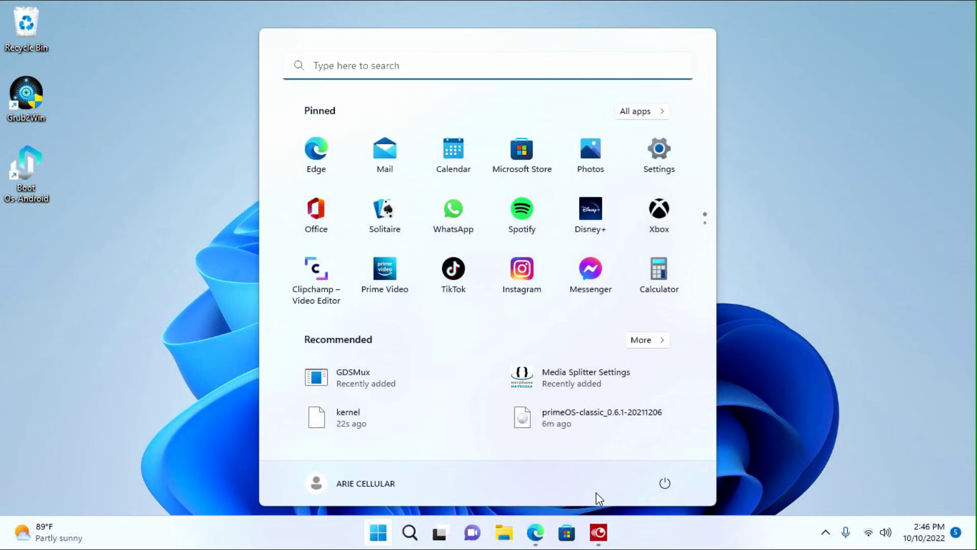
left_click(665, 482)
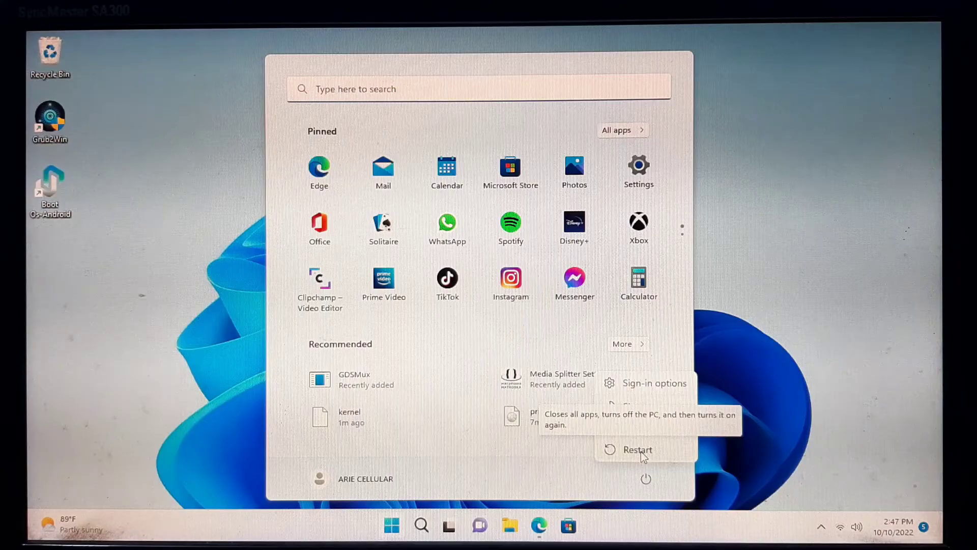
left_click(656, 451)
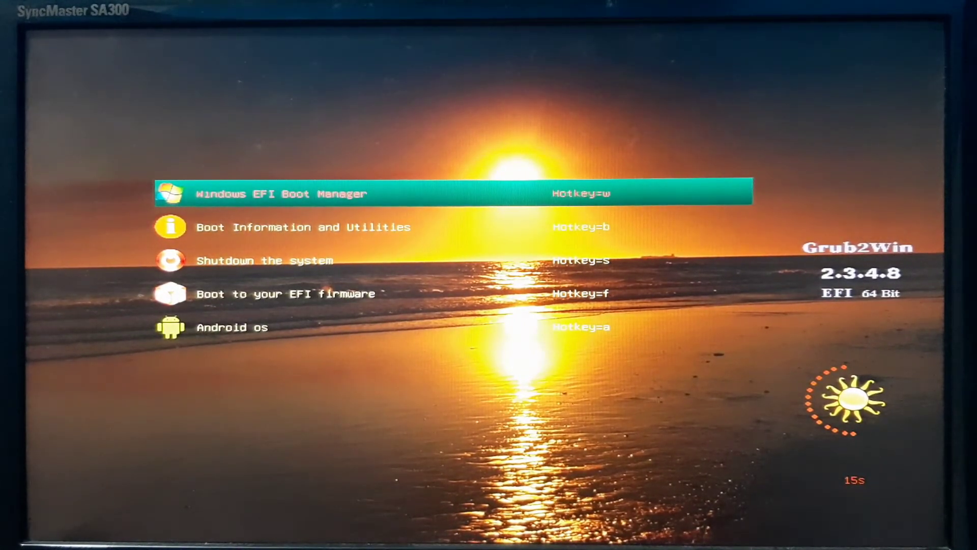
Highlight the Android os entry in the Grub2Win menu and boot it.
key("Down")
key("Down")
key("Down")
key("Down")
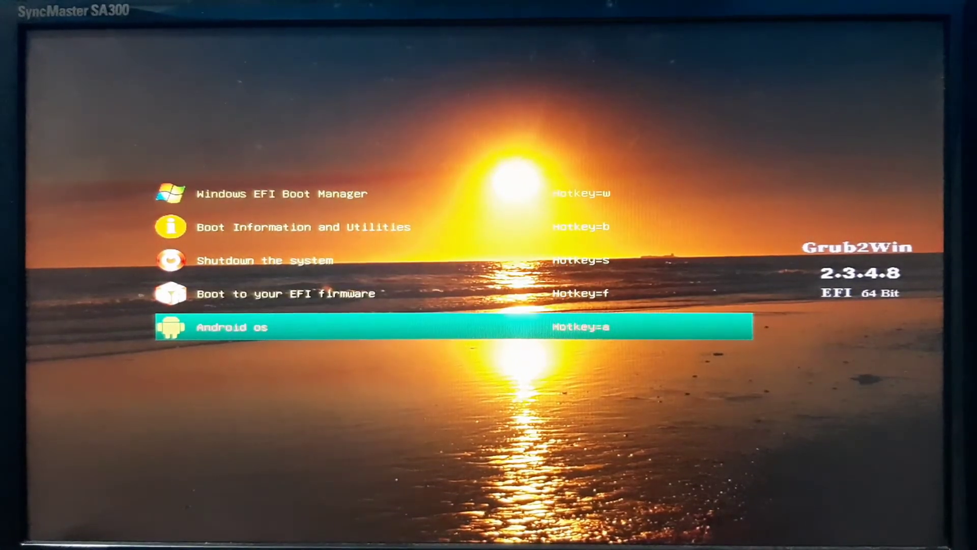
key("Return")
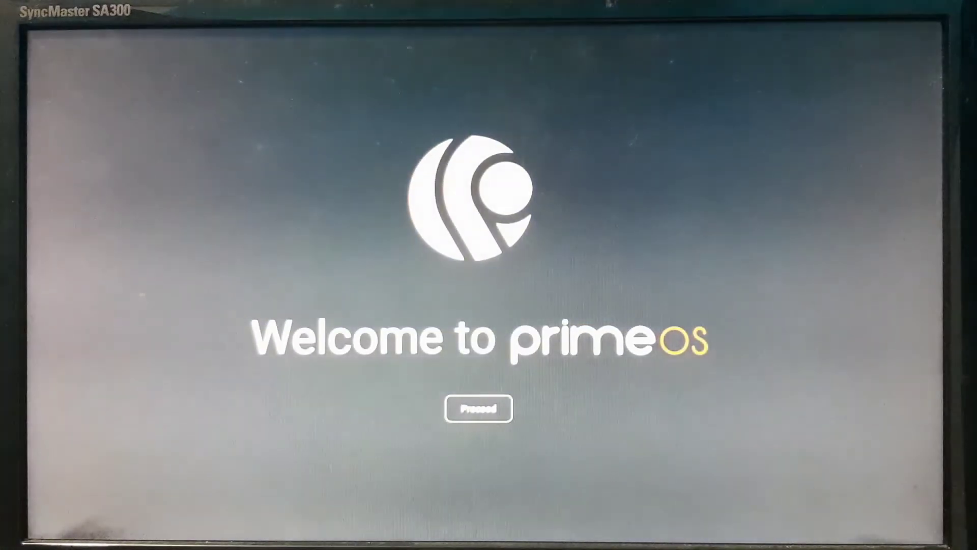
Get past the PrimeOS welcome screen, enter a username and set timezone Asia/Jakarta.
left_click(486, 414)
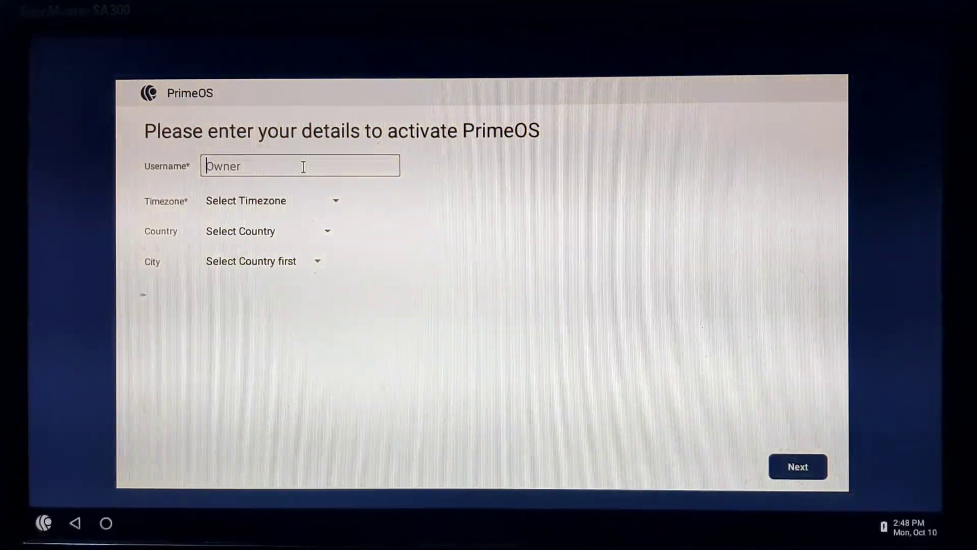
type("AR")
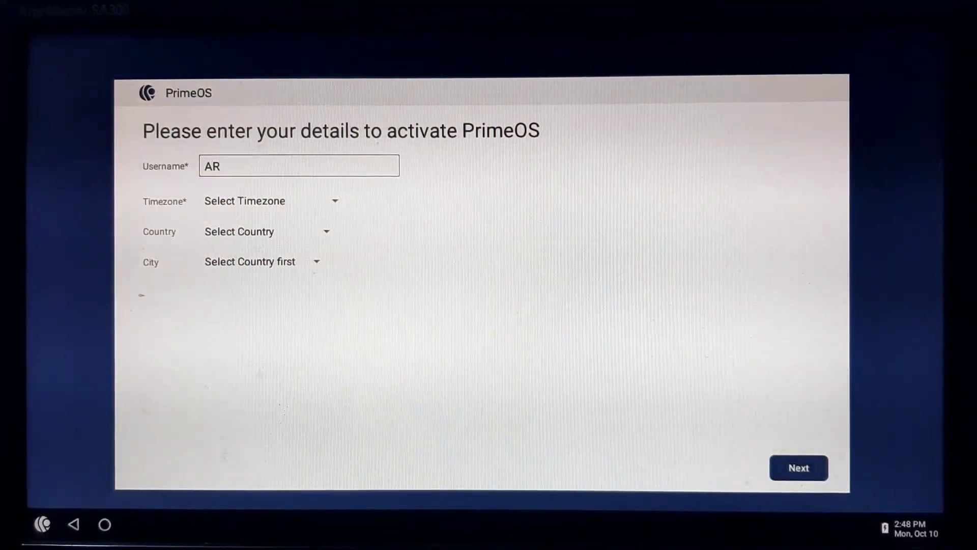
type("IECELLUL")
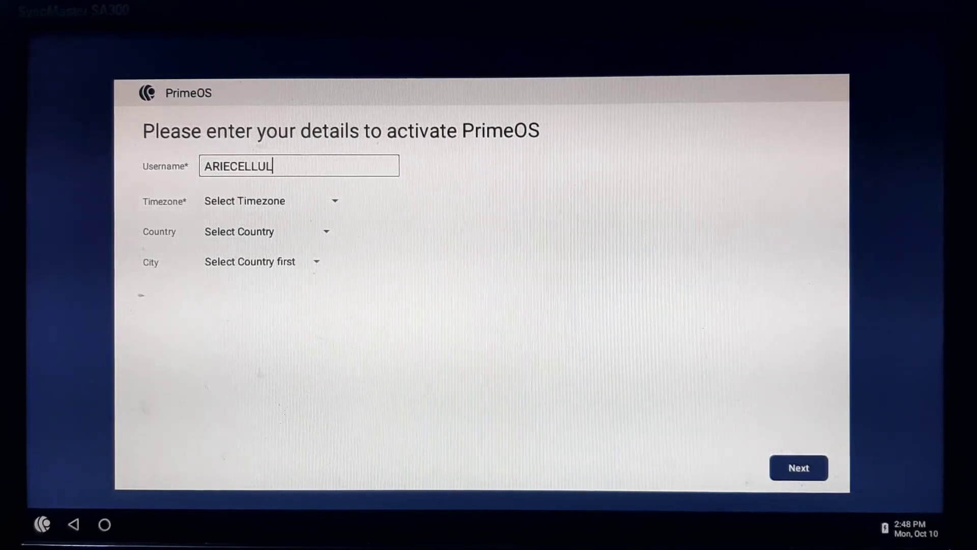
type("AR")
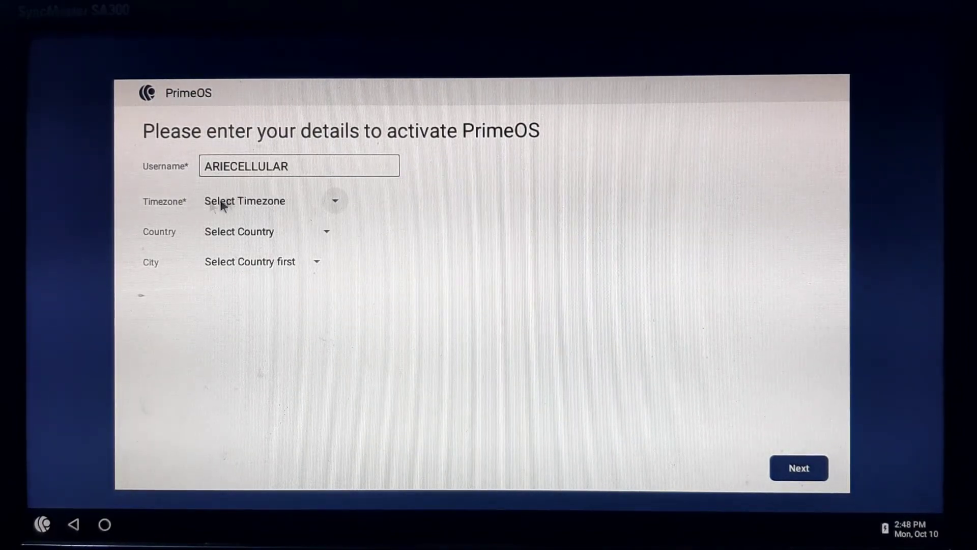
left_click(340, 203)
scroll(251, 344, "down", 6)
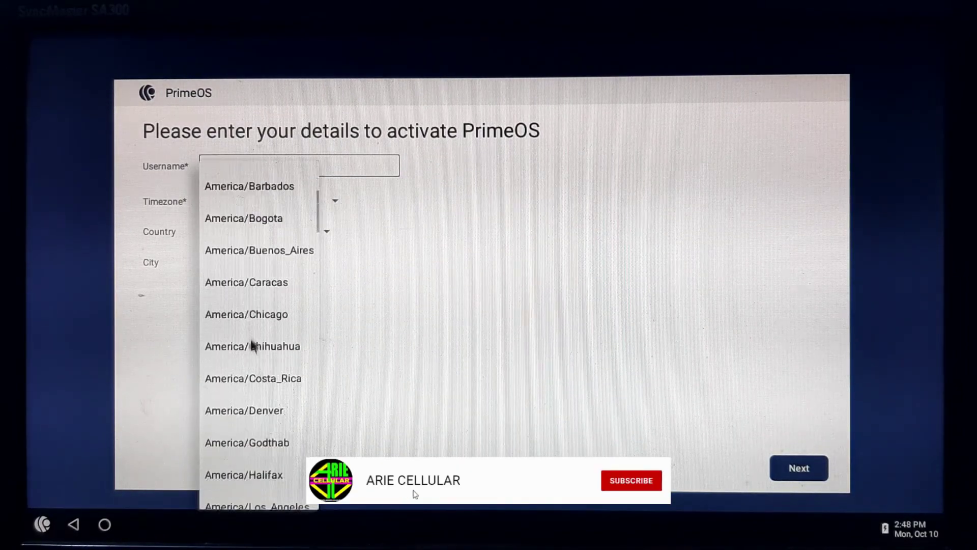
scroll(278, 395, "down", 6)
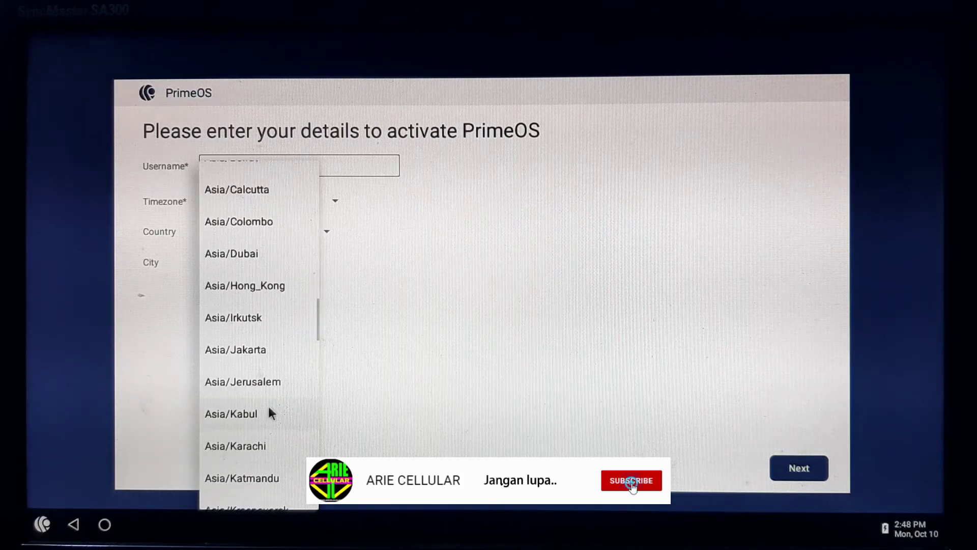
left_click(255, 348)
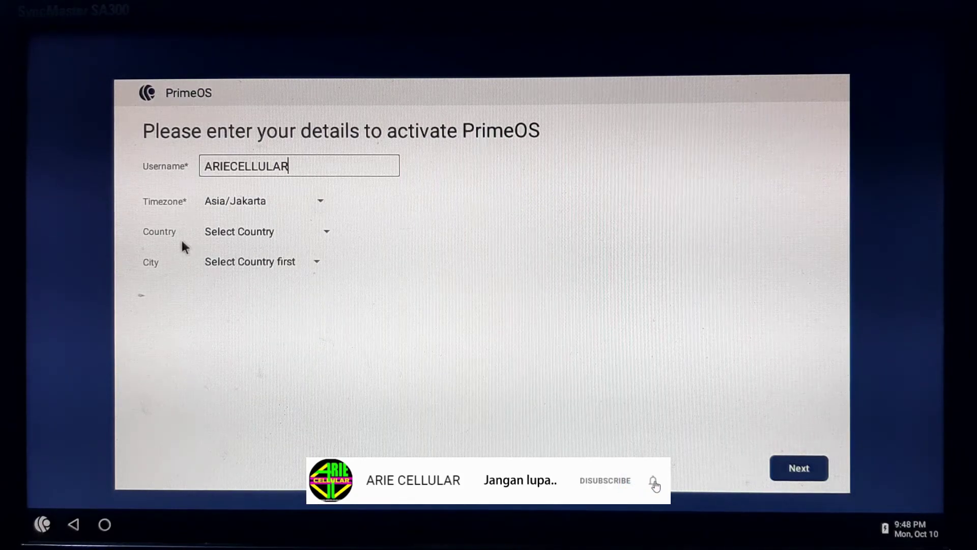
Set the country to Indonesia, submit the activation details and accept the licence terms.
left_click(219, 235)
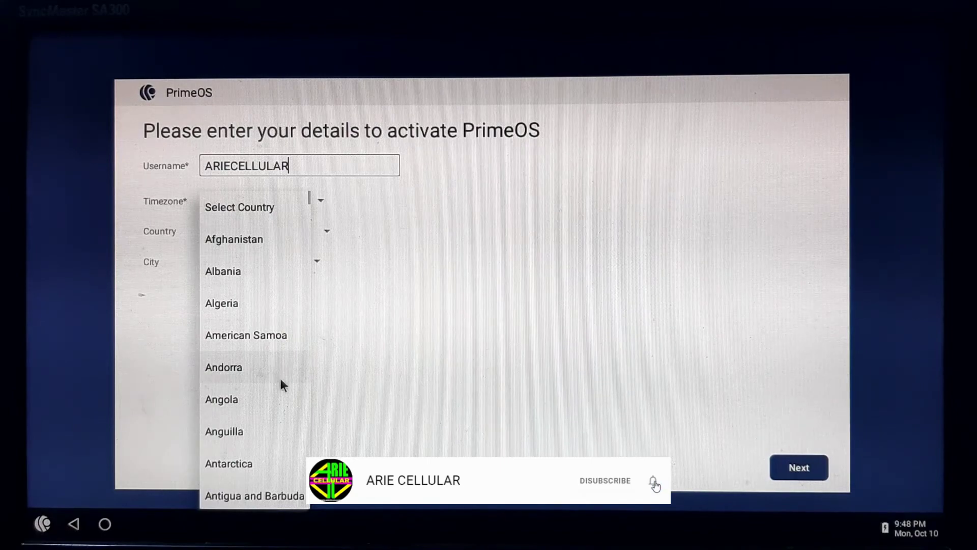
scroll(272, 388, "down", 20)
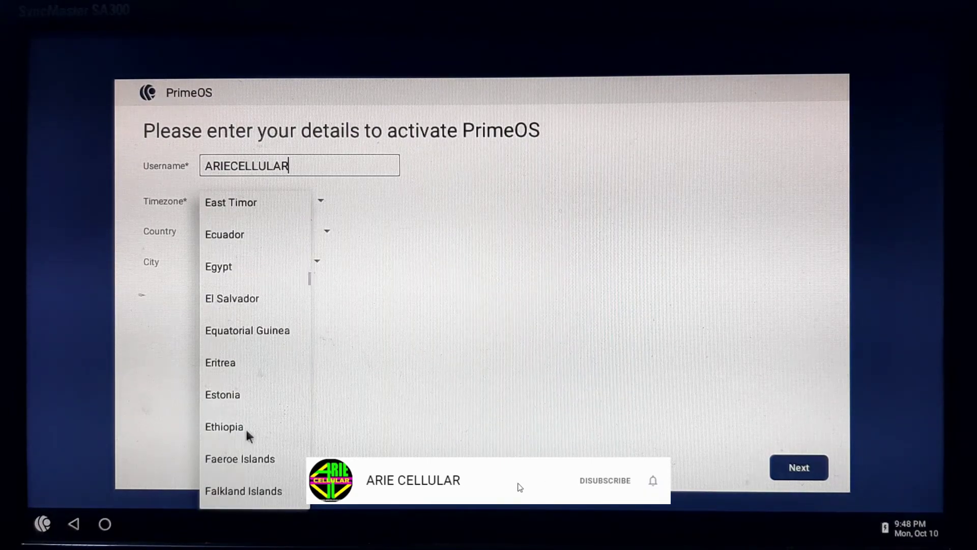
scroll(257, 445, "down", 5)
left_click(243, 247)
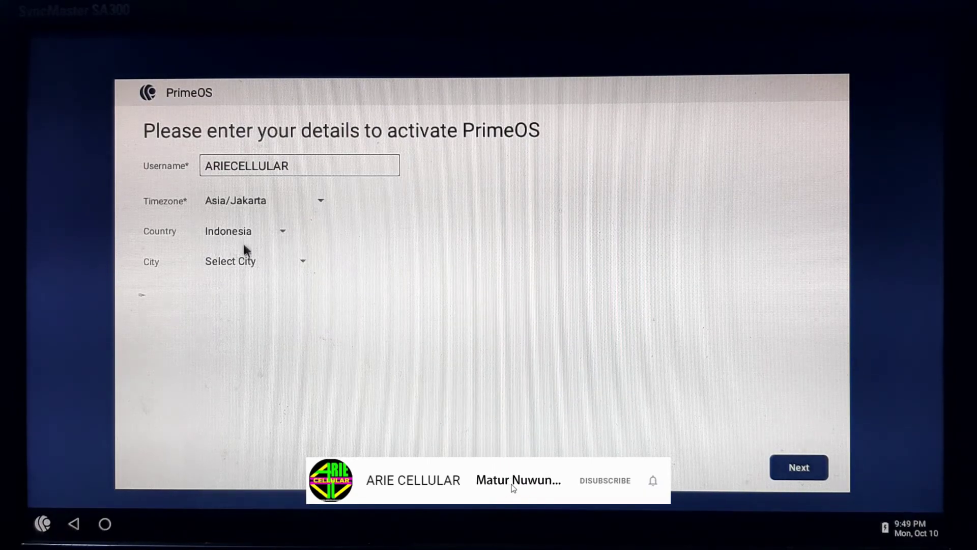
left_click(274, 265)
left_click(566, 363)
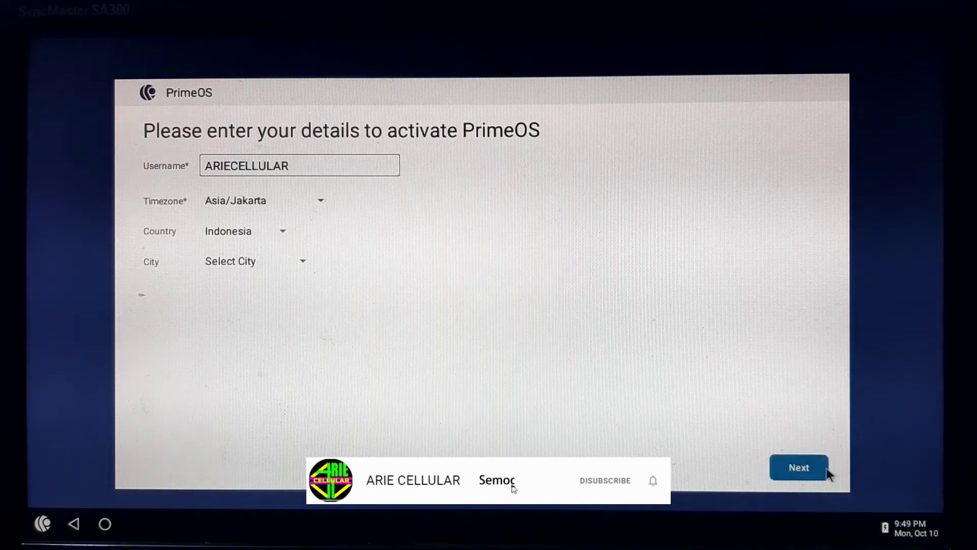
left_click(808, 464)
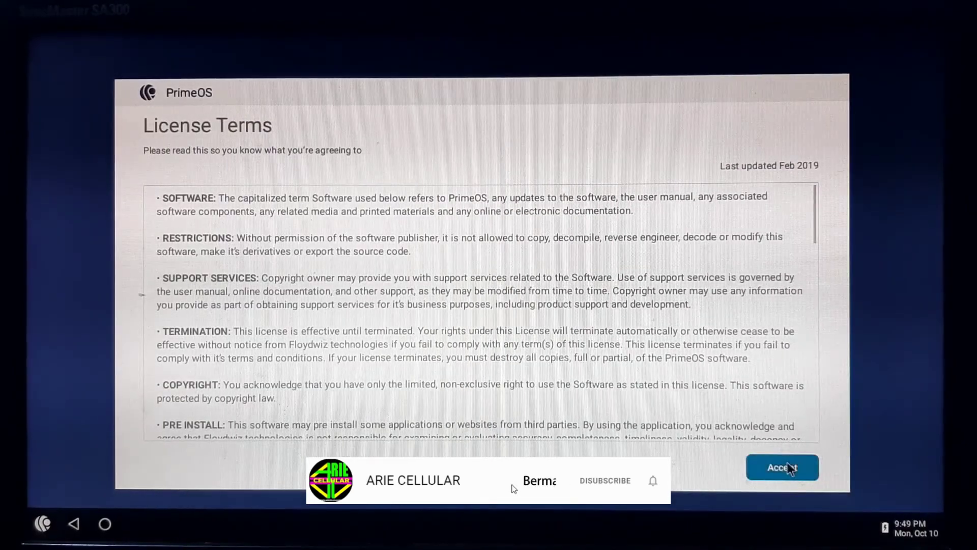
left_click(783, 467)
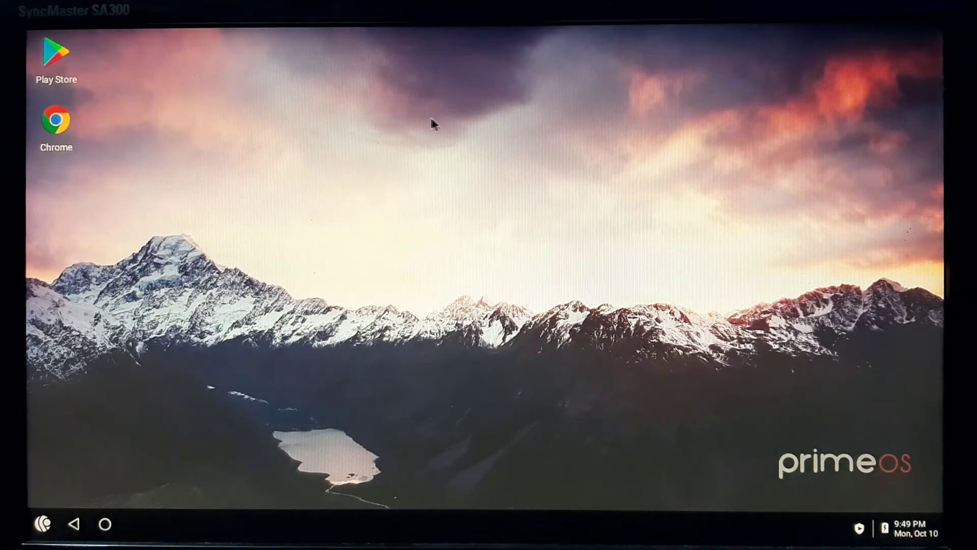
Launch Chrome past its terms and sync prompt, then open the notification panel.
left_click(56, 122)
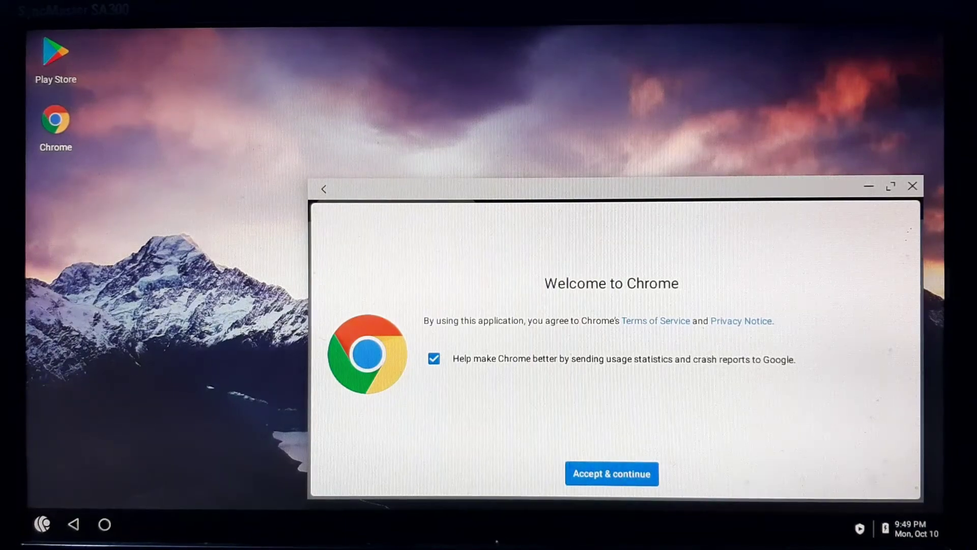
left_click(591, 468)
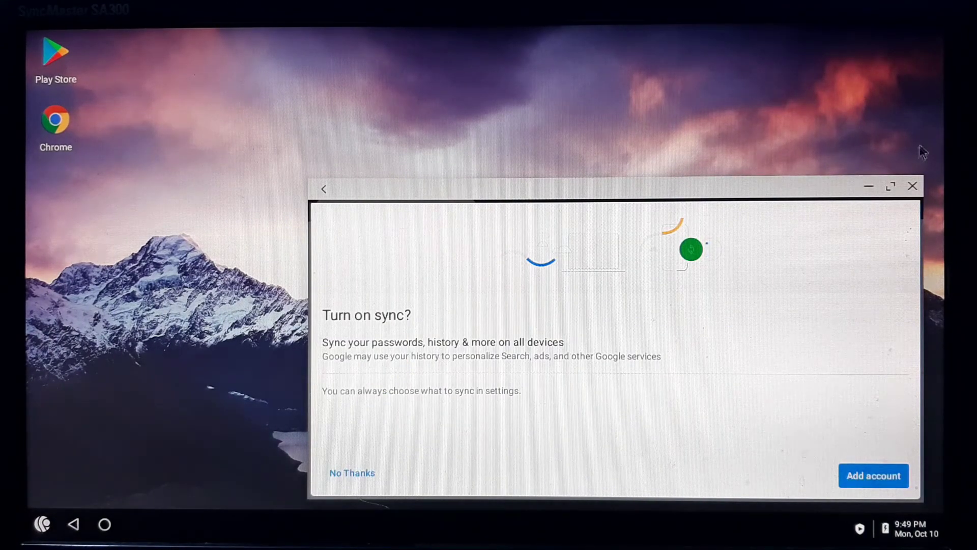
left_click(913, 186)
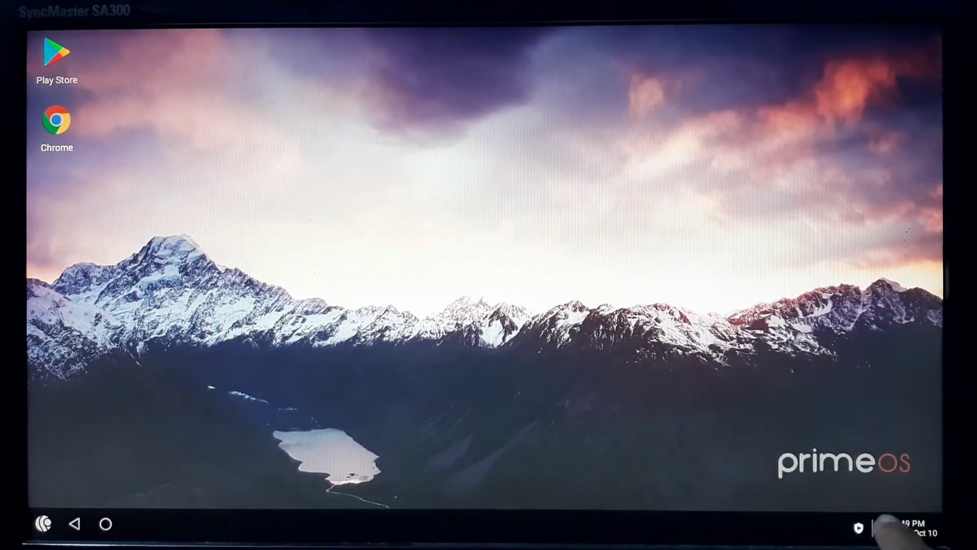
left_click(911, 528)
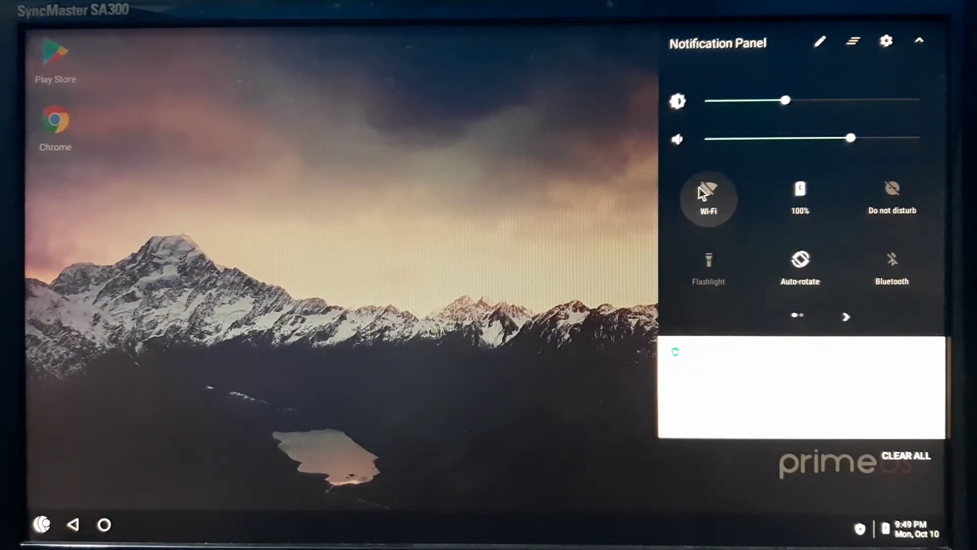
Switch Wi-Fi on and connect to the ARIECELLULAR network using its password.
left_click(701, 187)
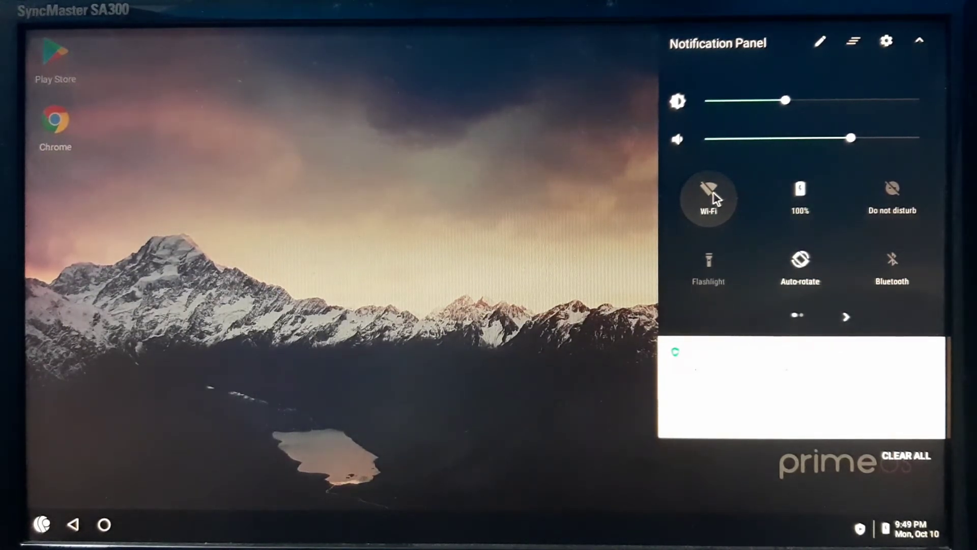
left_click(713, 191)
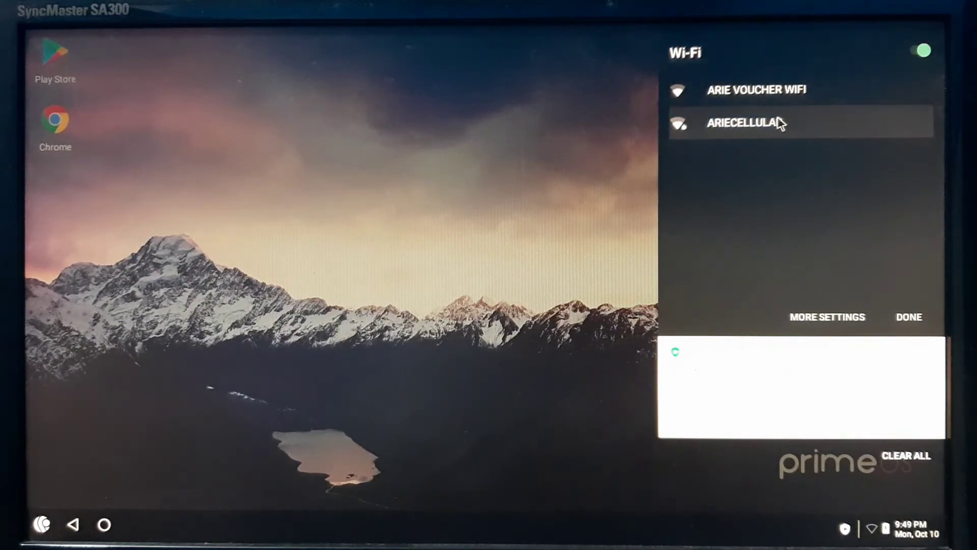
left_click(776, 121)
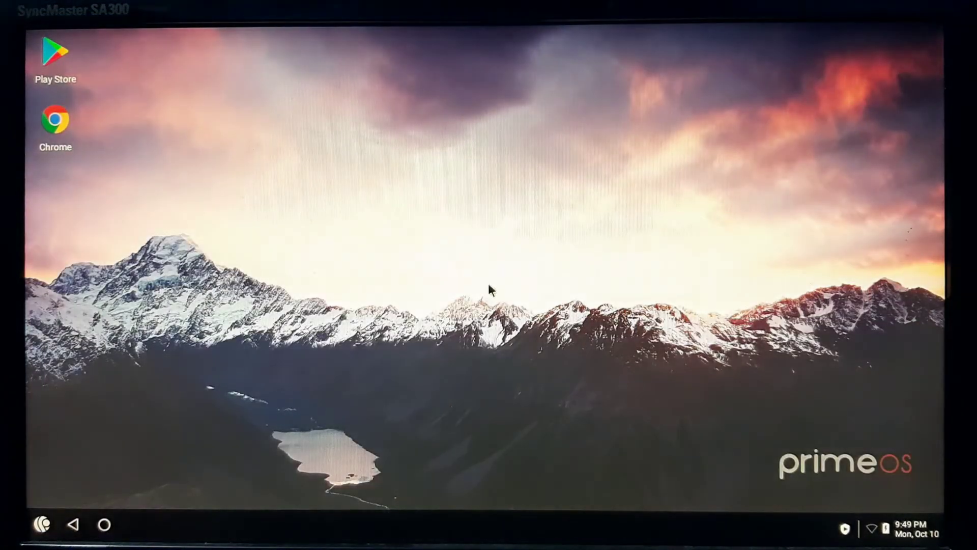
left_click(871, 529)
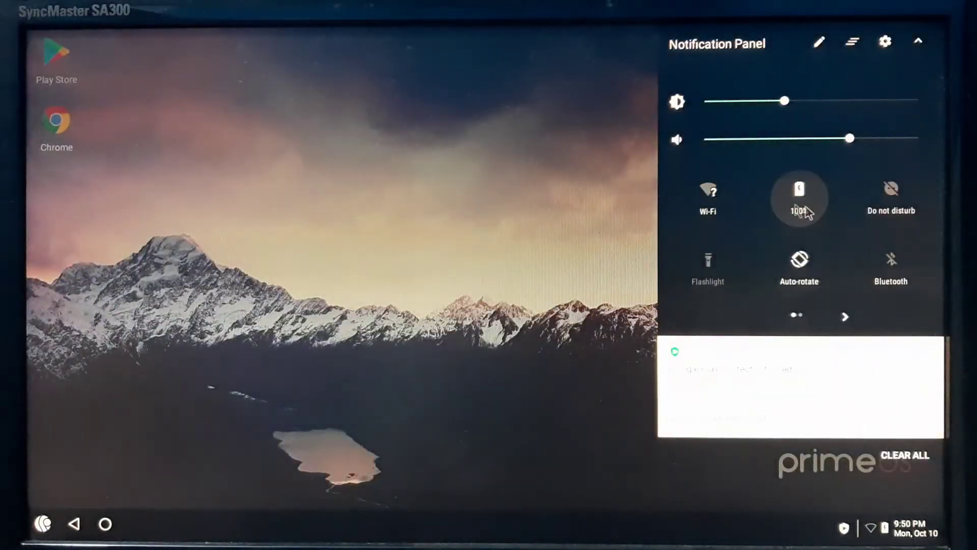
left_click(718, 204)
left_click(747, 122)
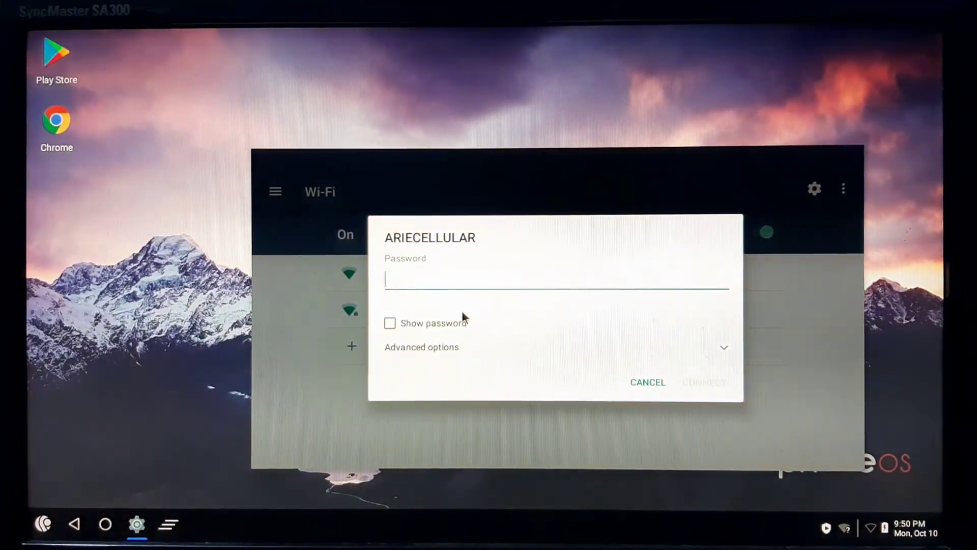
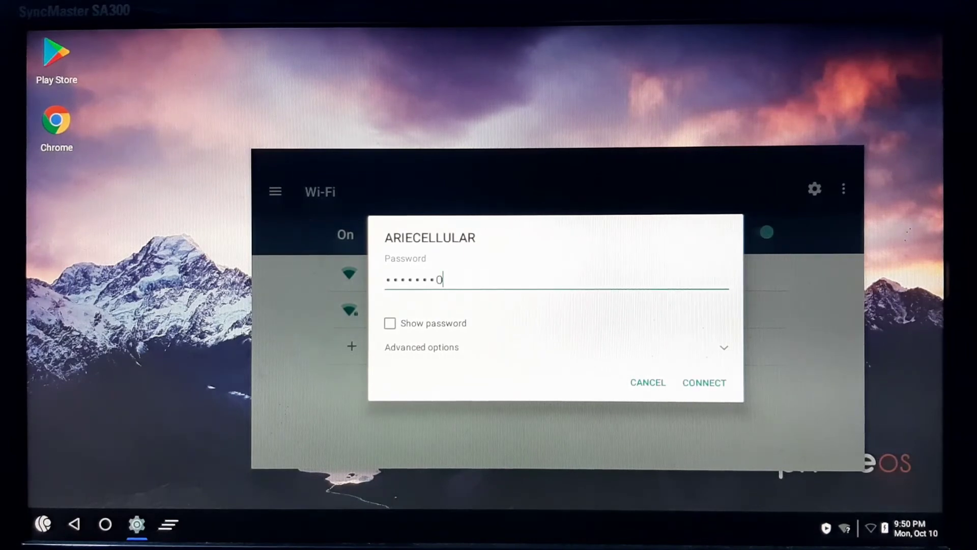
left_click(722, 389)
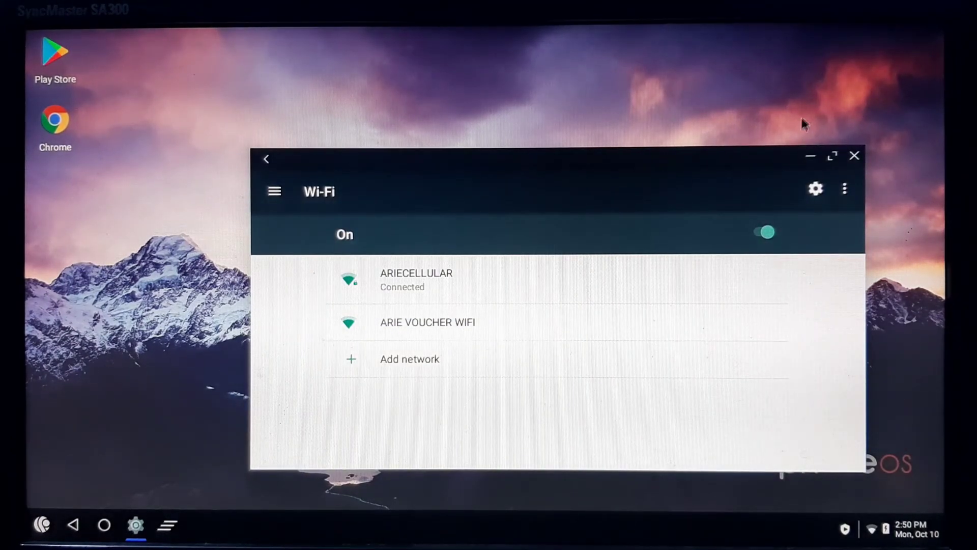
Google ARIECELLULAR in a maximised Chrome window and open the ARIE CELLULAR result.
left_click(854, 155)
left_click(50, 136)
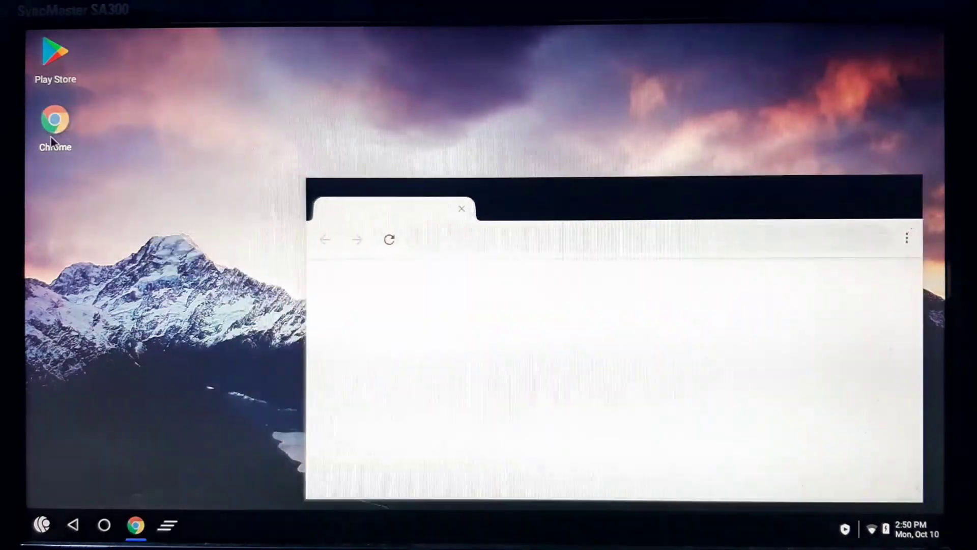
left_click(895, 186)
scroll(350, 228, "down", 3)
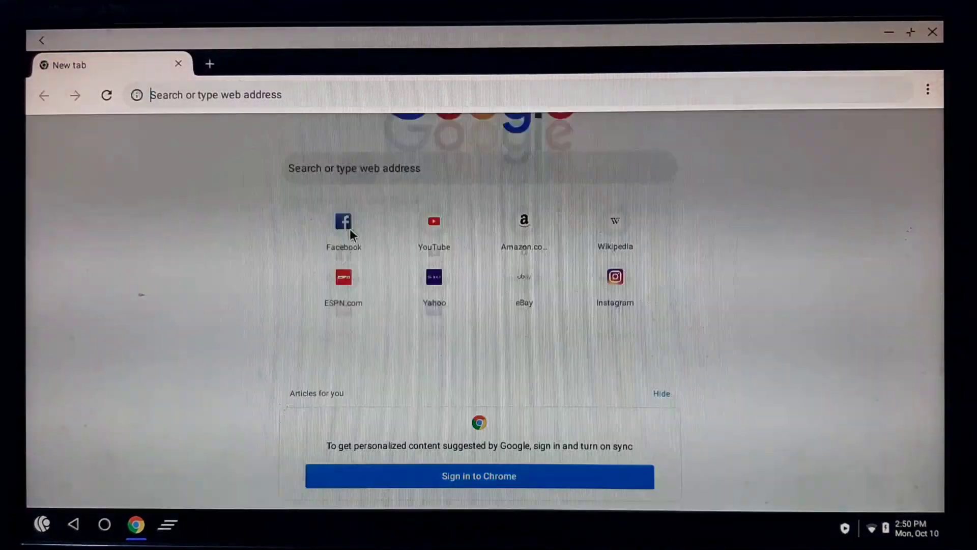
type("ARI")
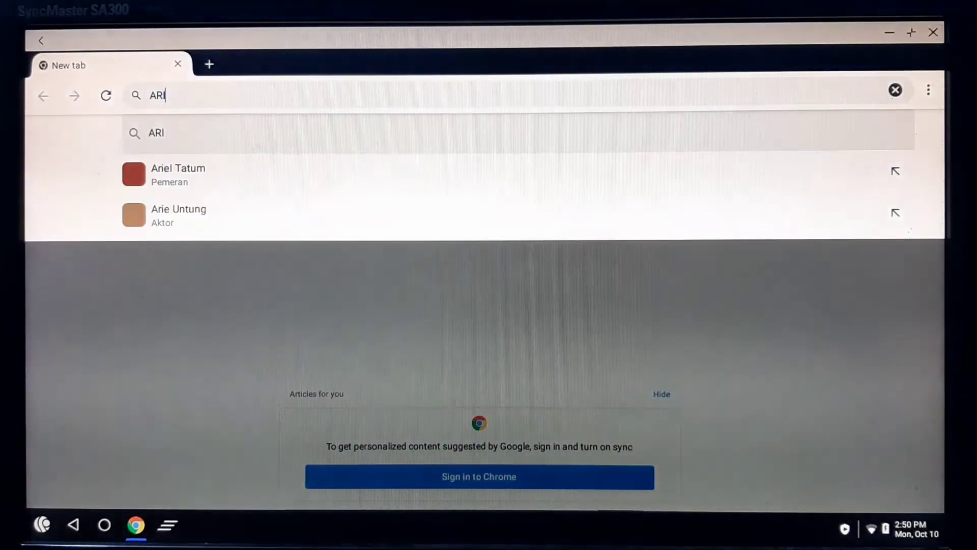
type("ECELLULAR")
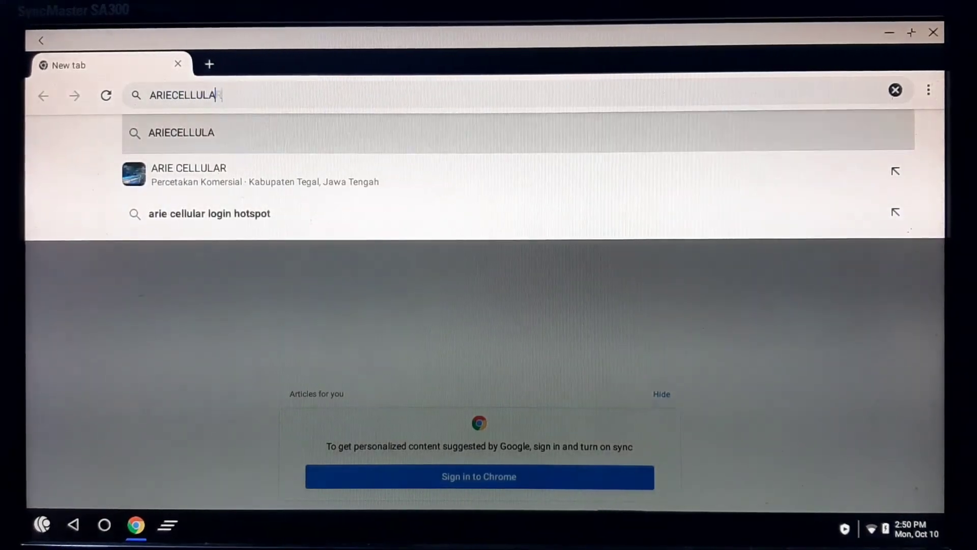
key("Return")
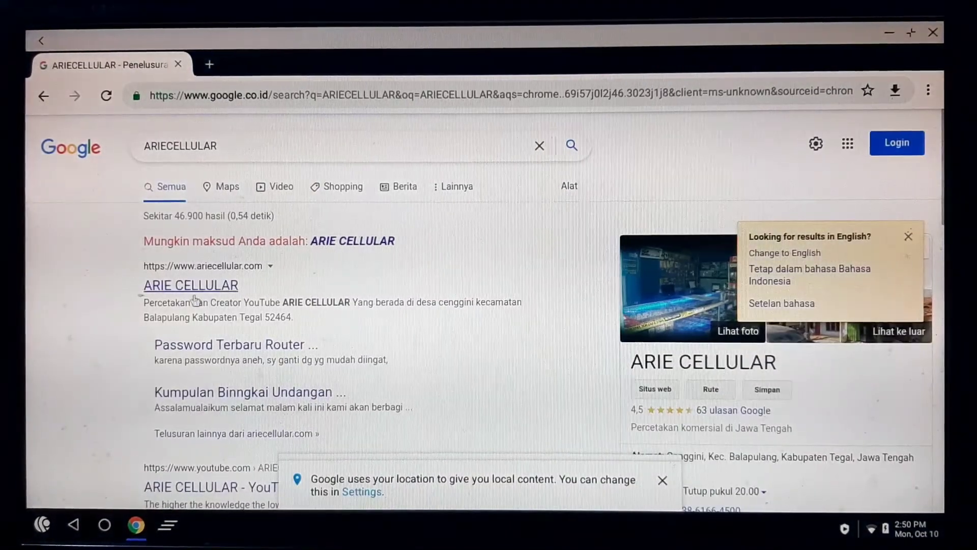
left_click(153, 292)
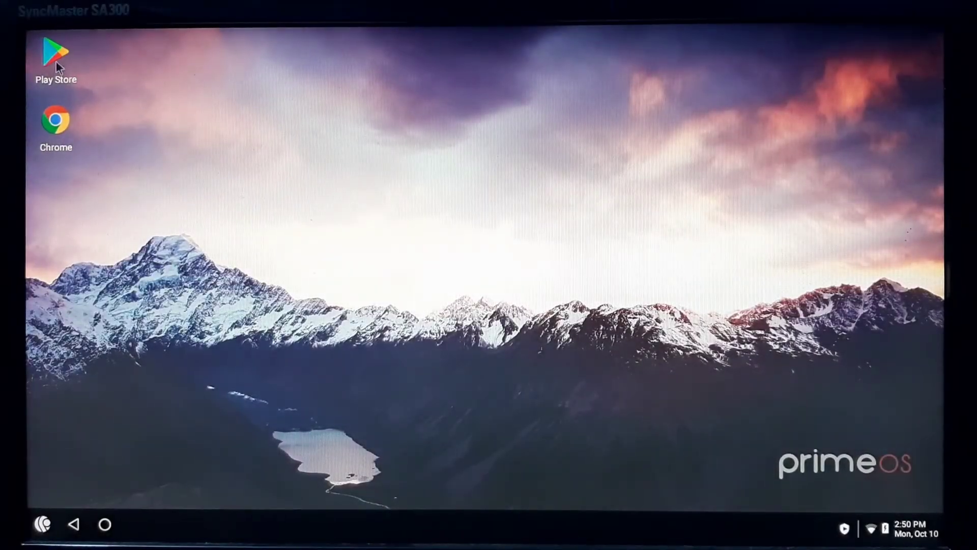
left_click(47, 61)
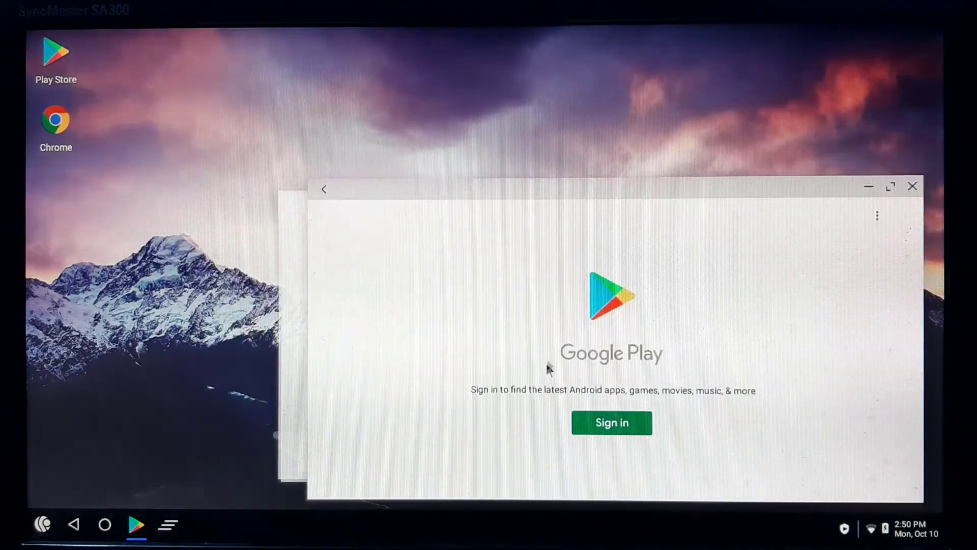
left_click(891, 186)
left_click(471, 351)
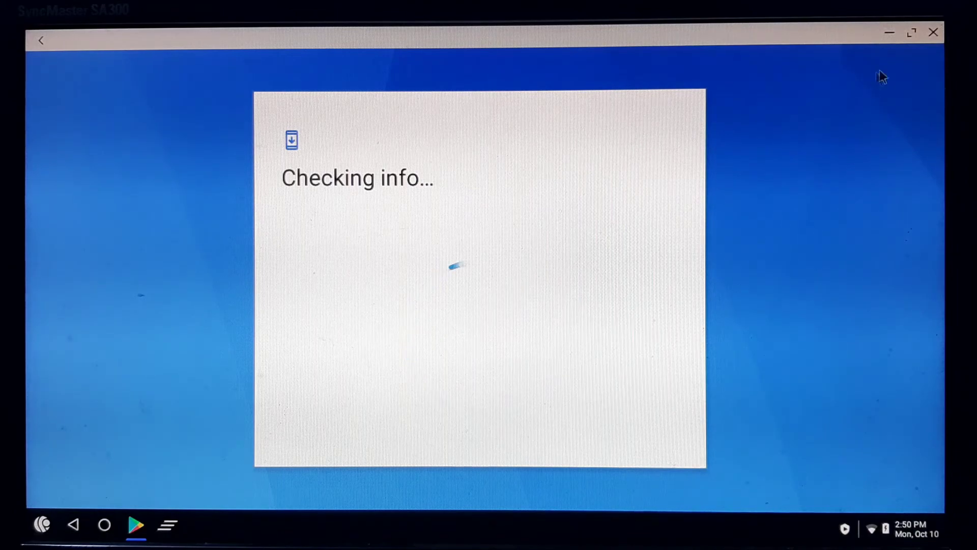
left_click(936, 36)
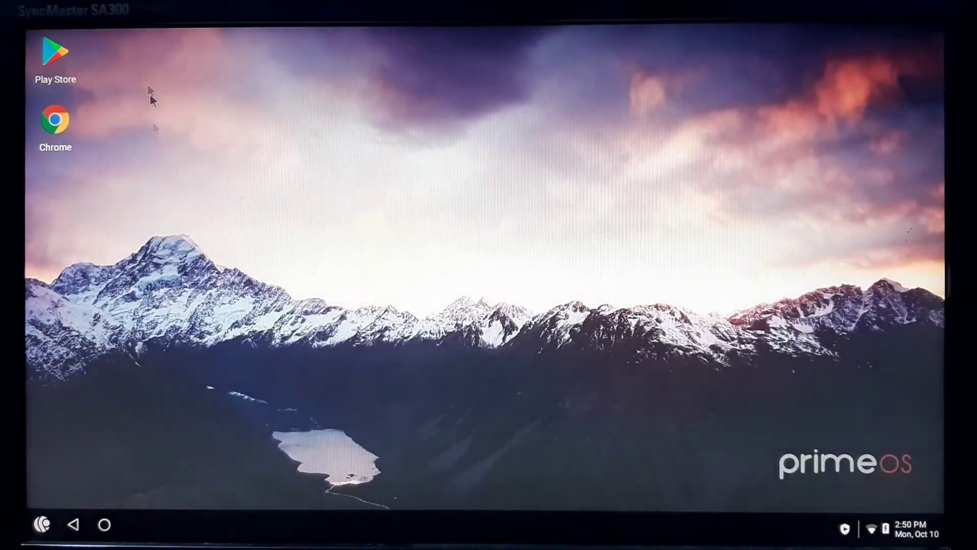
Restart PrimeOS using the power options in the app drawer.
left_click(41, 526)
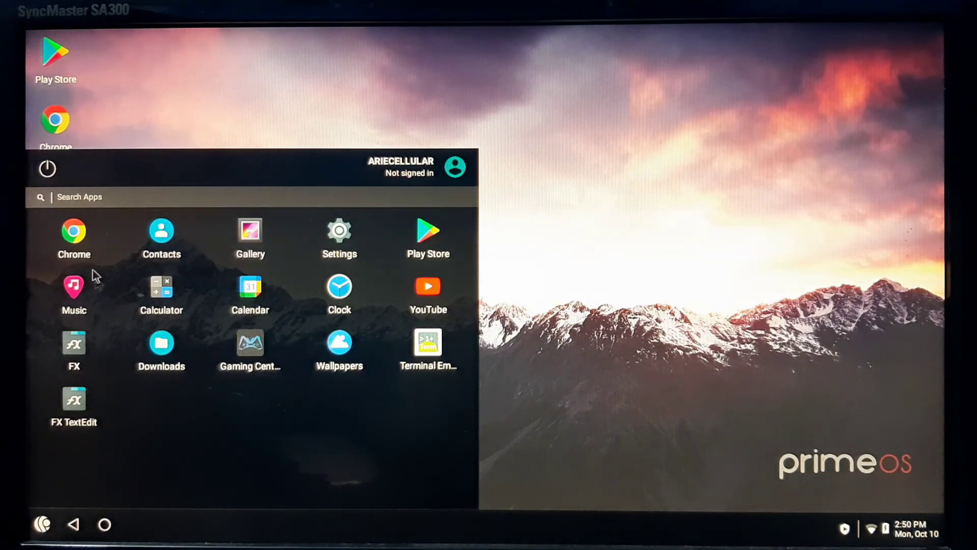
left_click(527, 194)
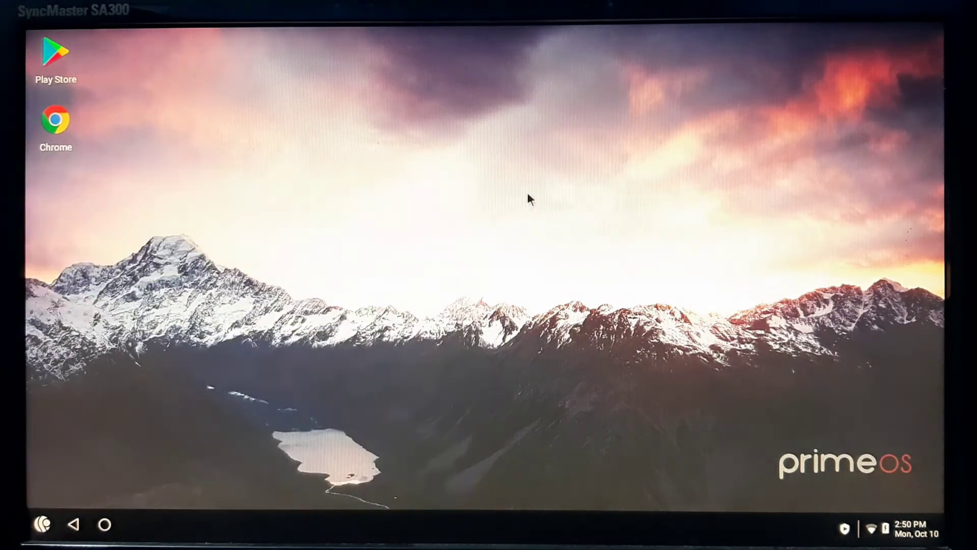
left_click(42, 527)
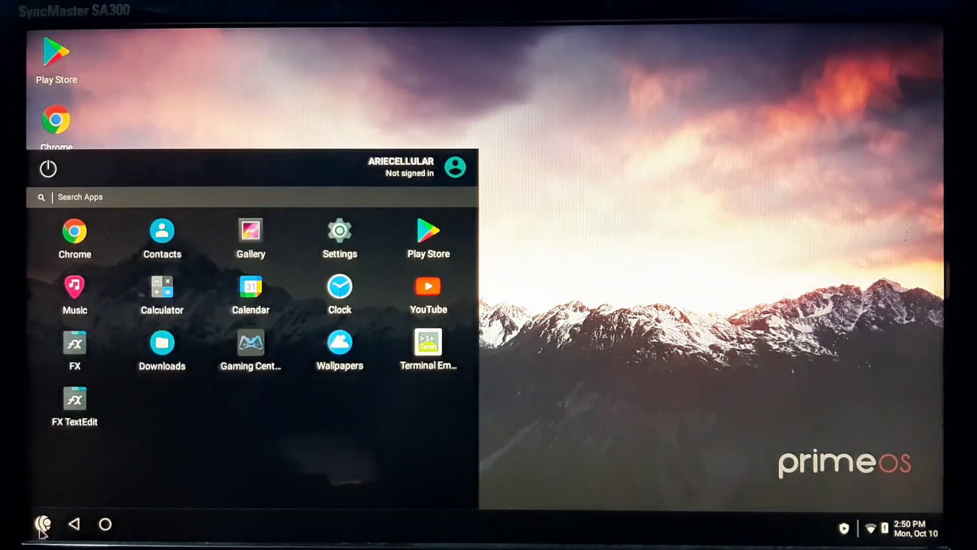
left_click(51, 176)
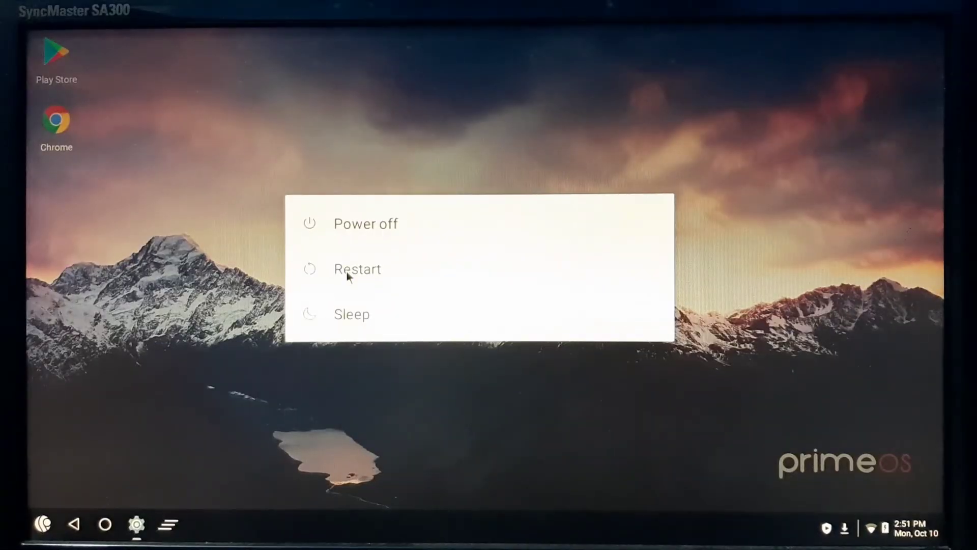
left_click(346, 271)
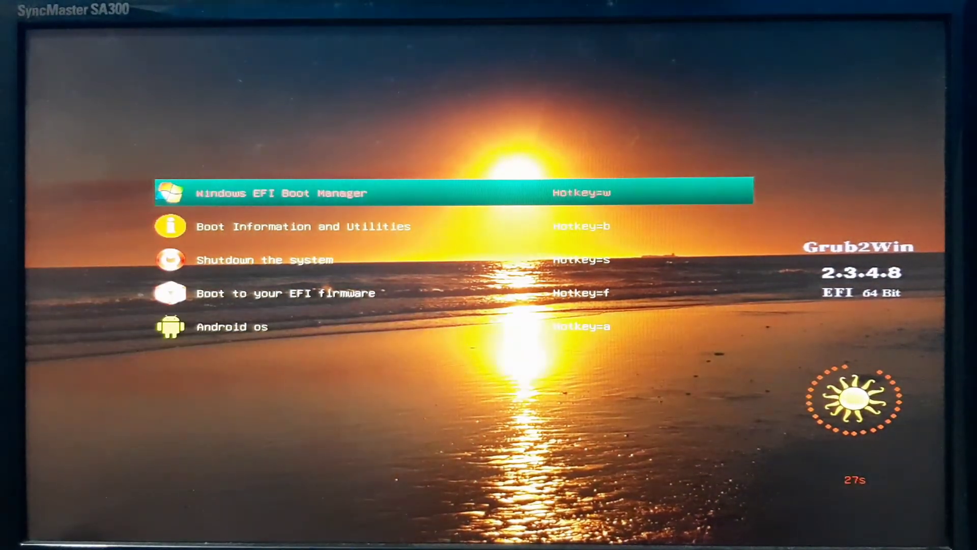
Boot Windows 11 via the Windows EFI Boot Manager entry.
key("Return")
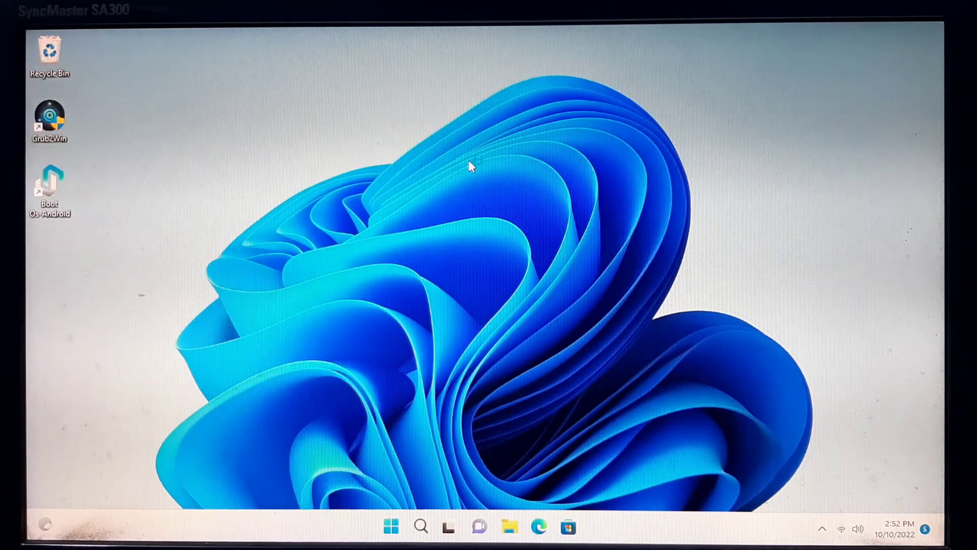
left_click(397, 526)
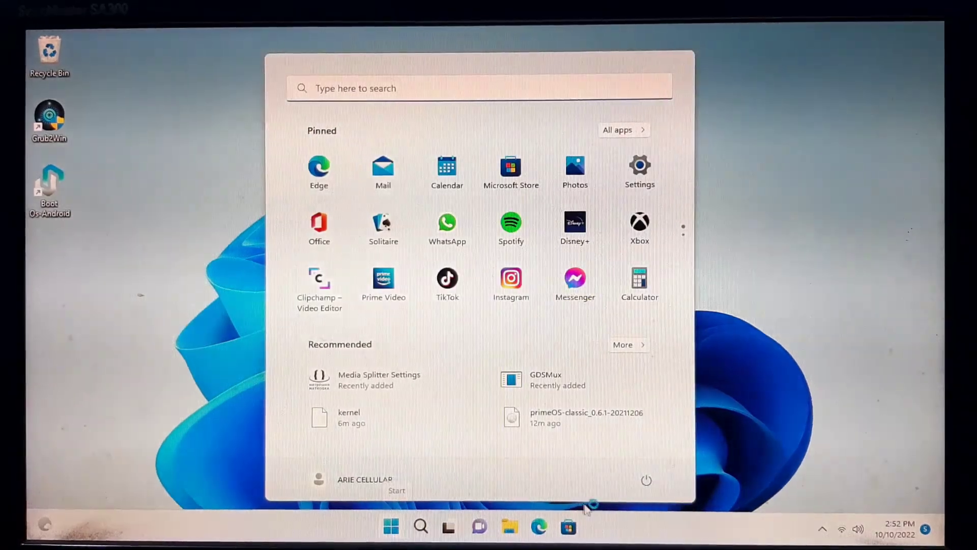
left_click(645, 481)
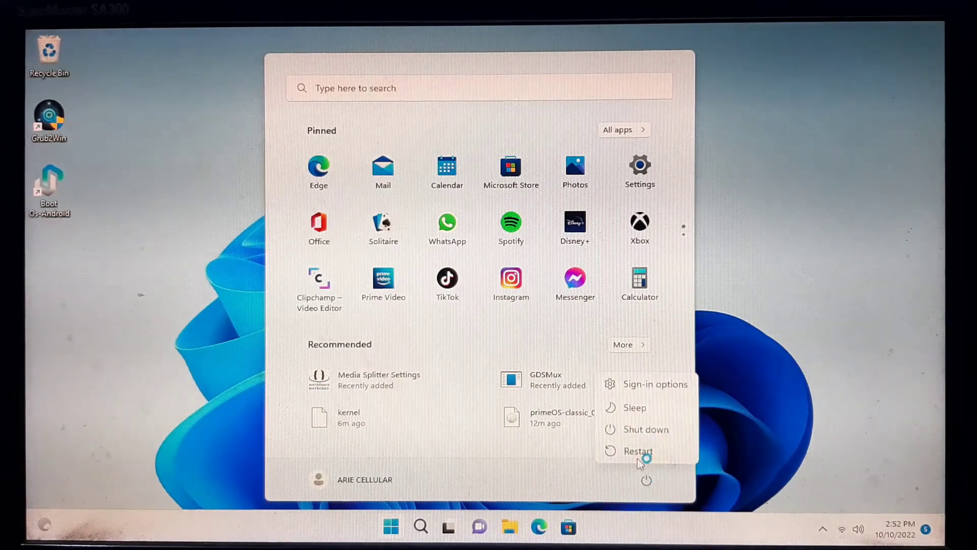
key("Escape")
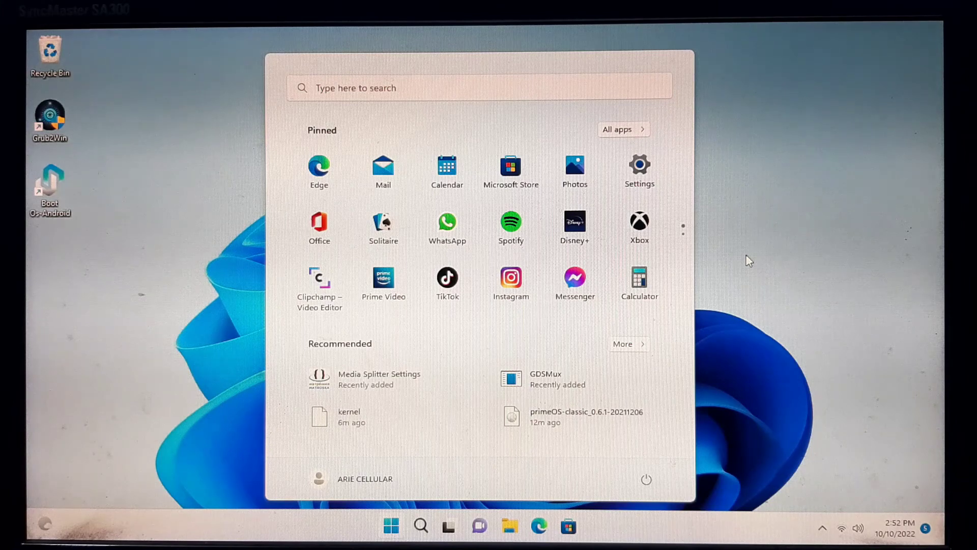
left_click(747, 229)
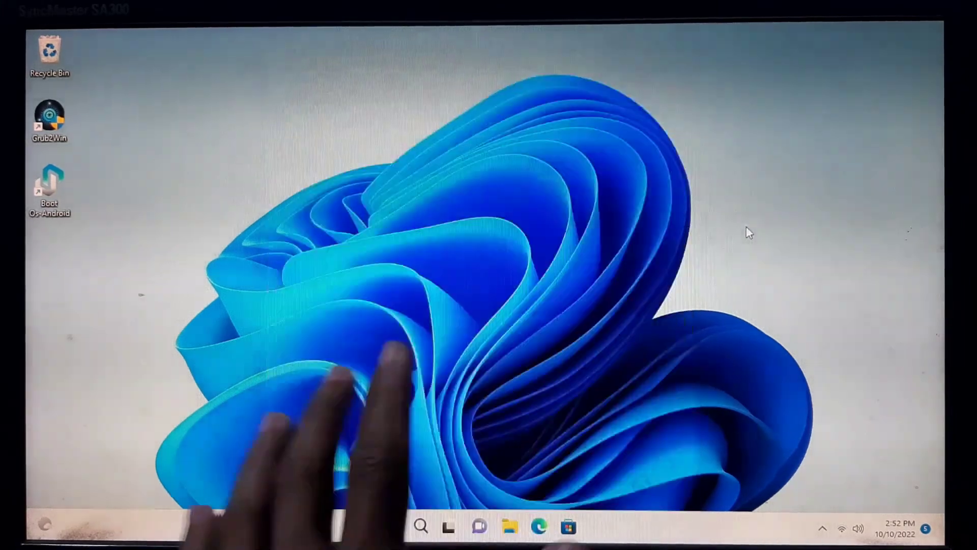